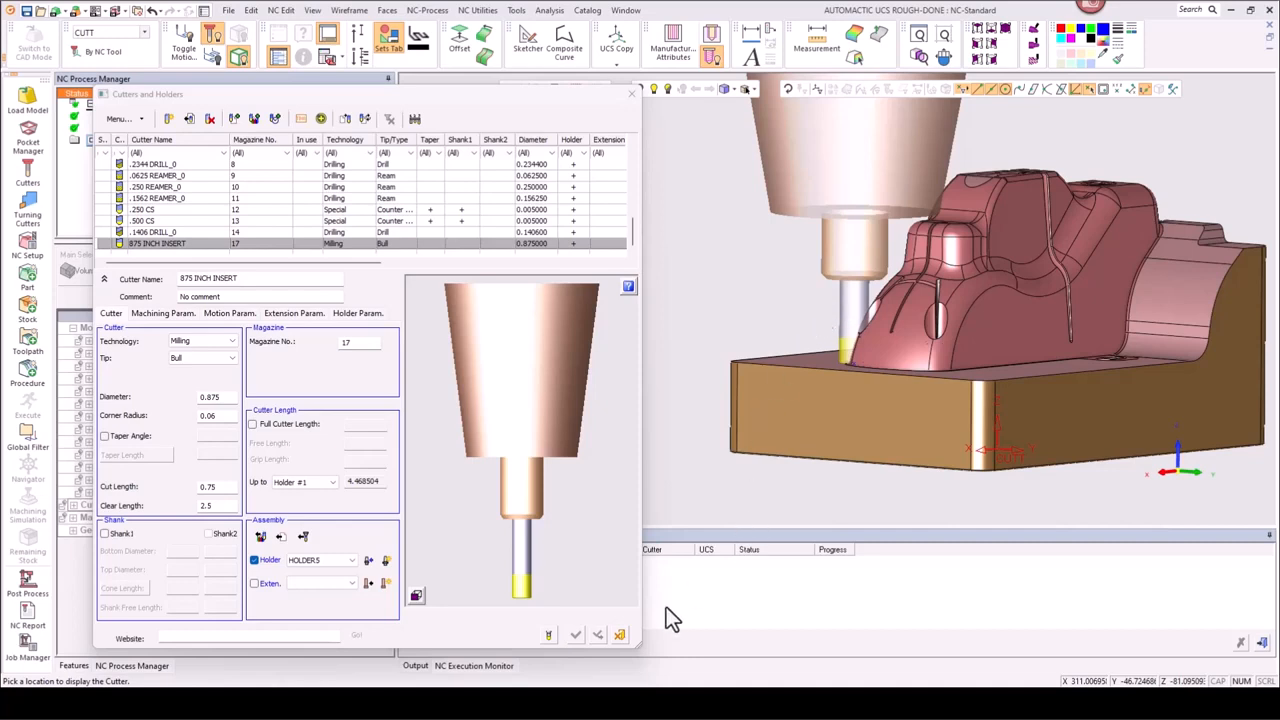
- Close the cutter library and review the NC setup parameters of SETUP_MODEL without changing them
left_click(622, 635)
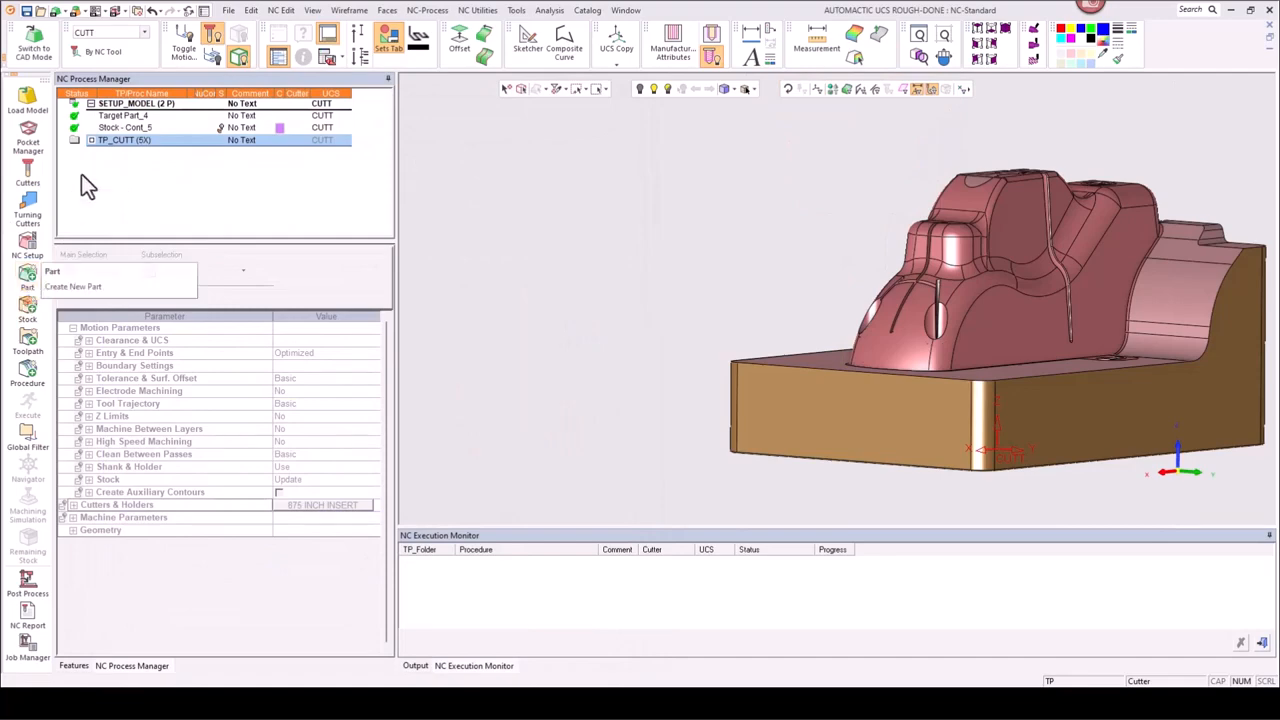
left_click(137, 106)
double_click(137, 106)
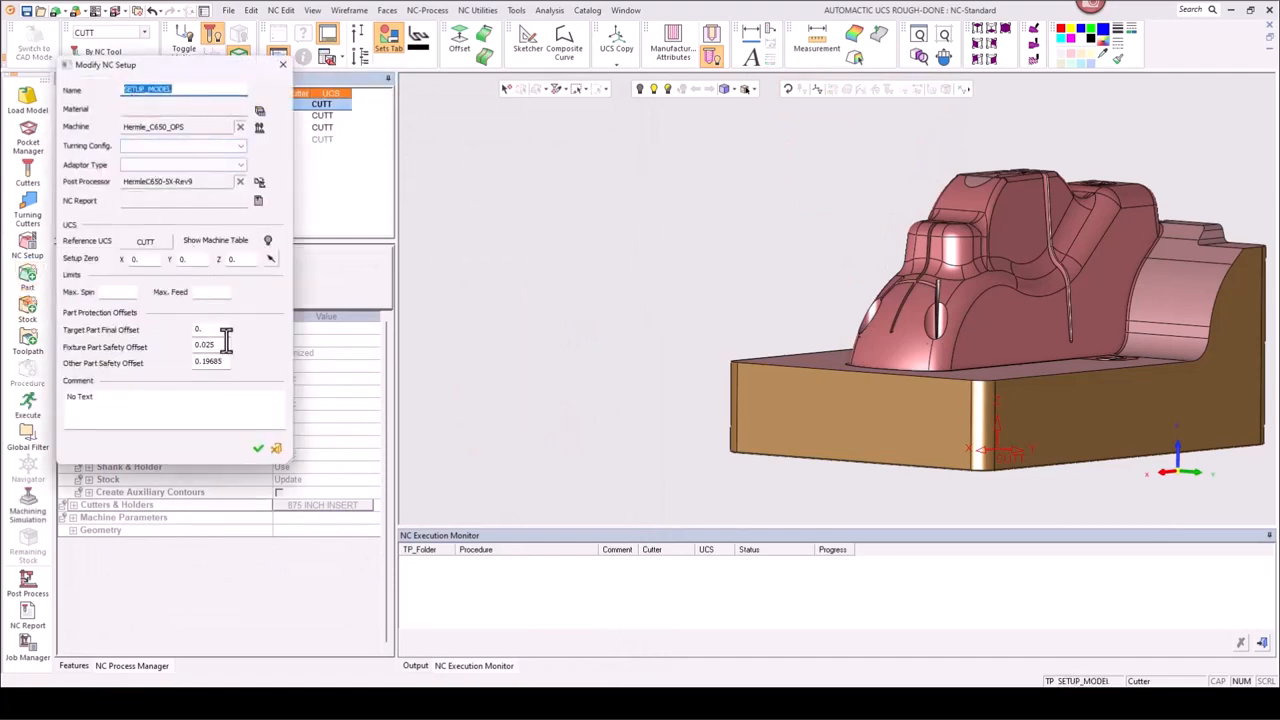
left_click(272, 449)
- Add a new Volume Milling procedure with the Rough Spiral strategy to the TP_CUTT (5X) toolpath
left_click(117, 139)
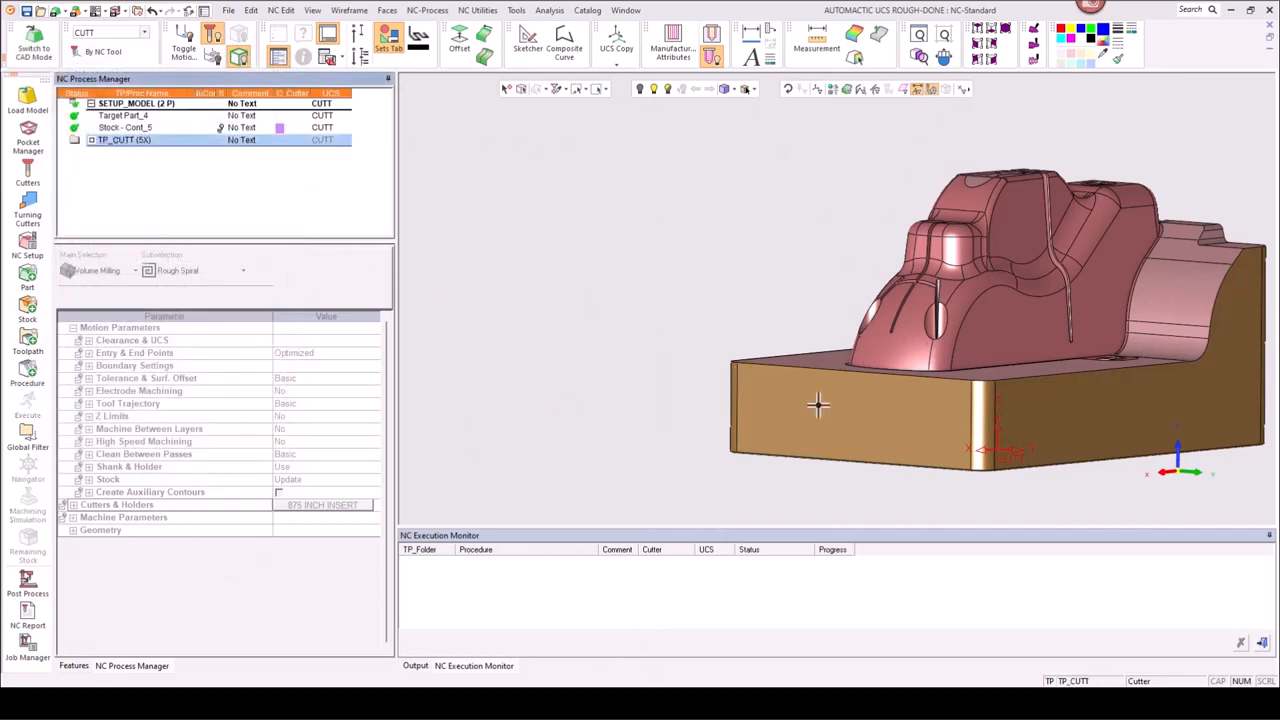
middle_click_drag(737, 280, 820, 314)
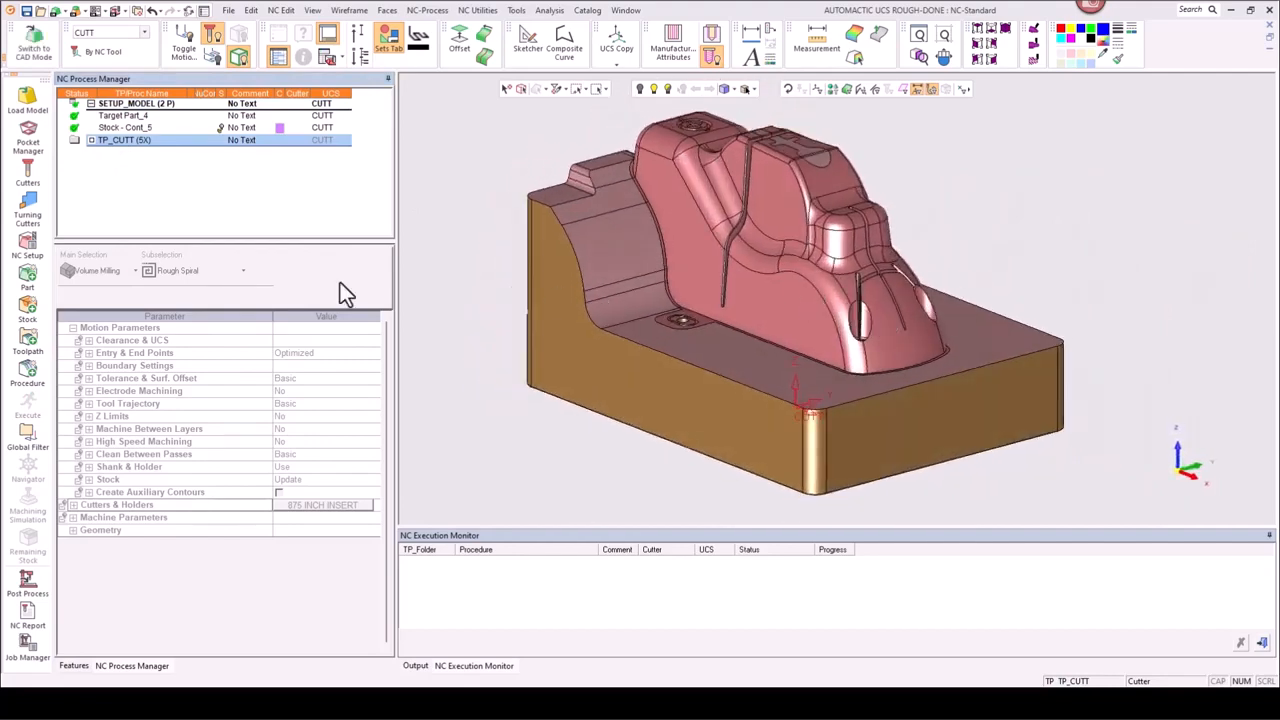
left_click(27, 372)
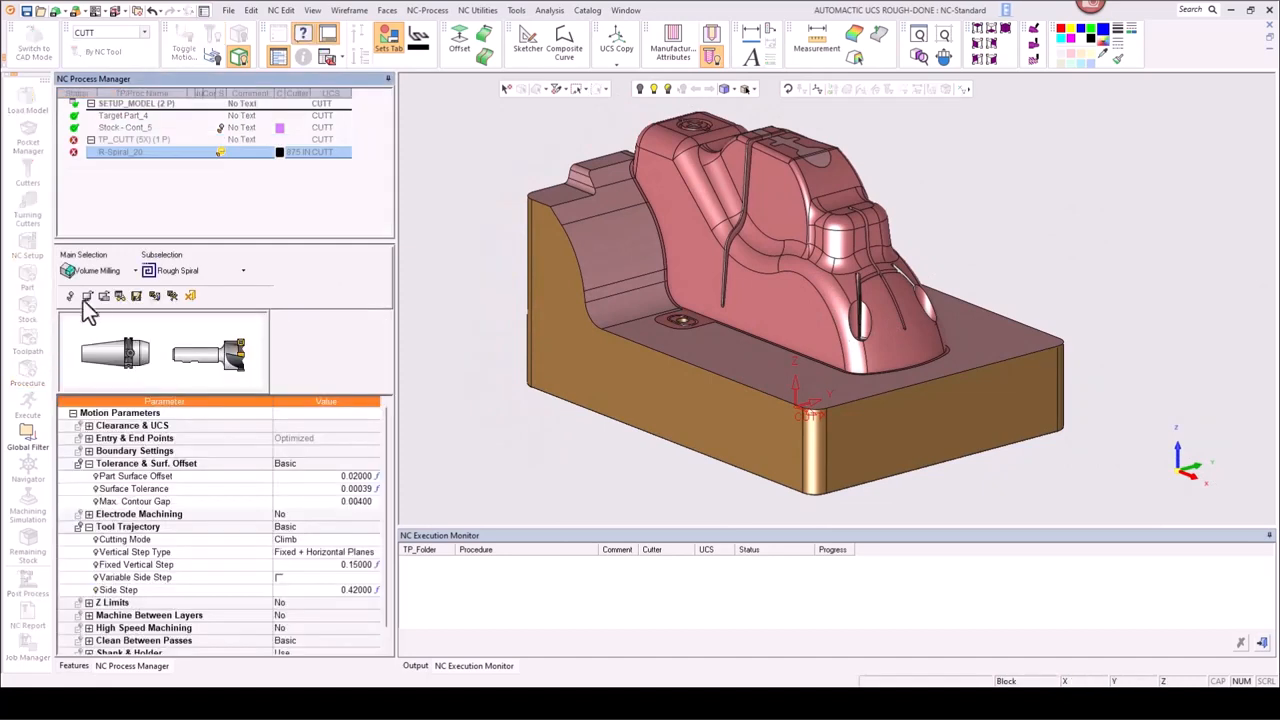
left_click(97, 277)
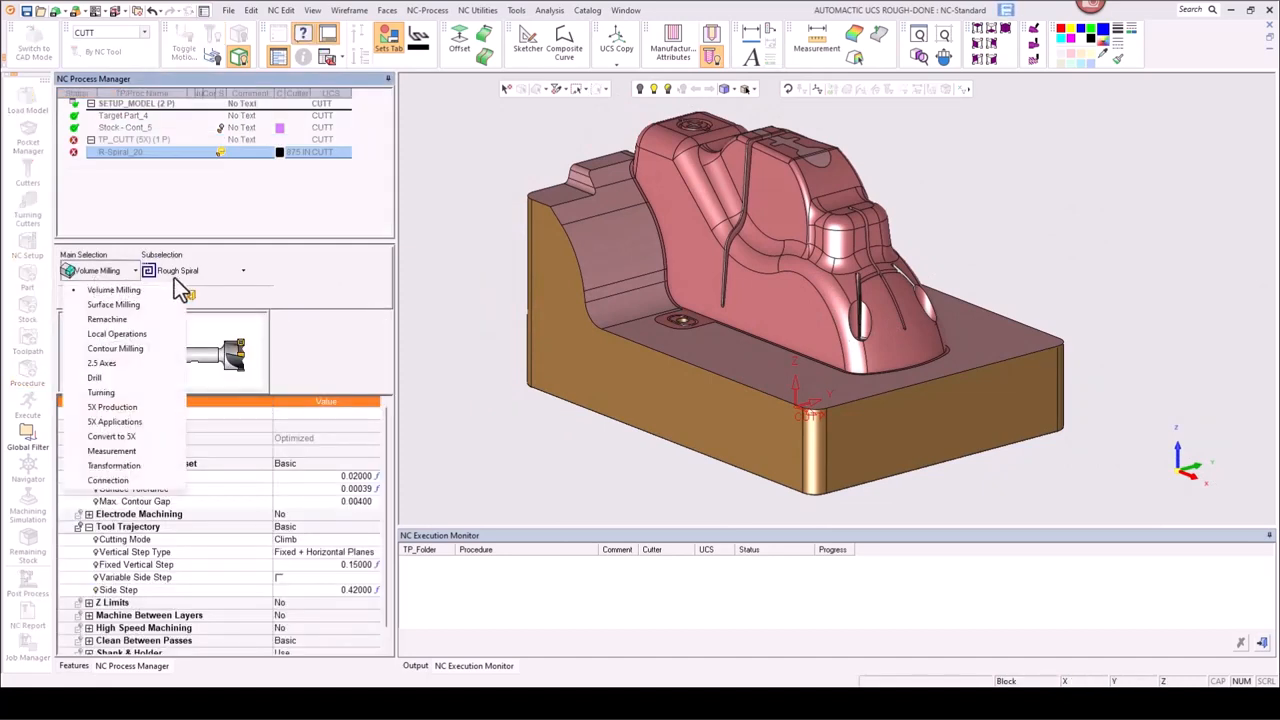
left_click(183, 274)
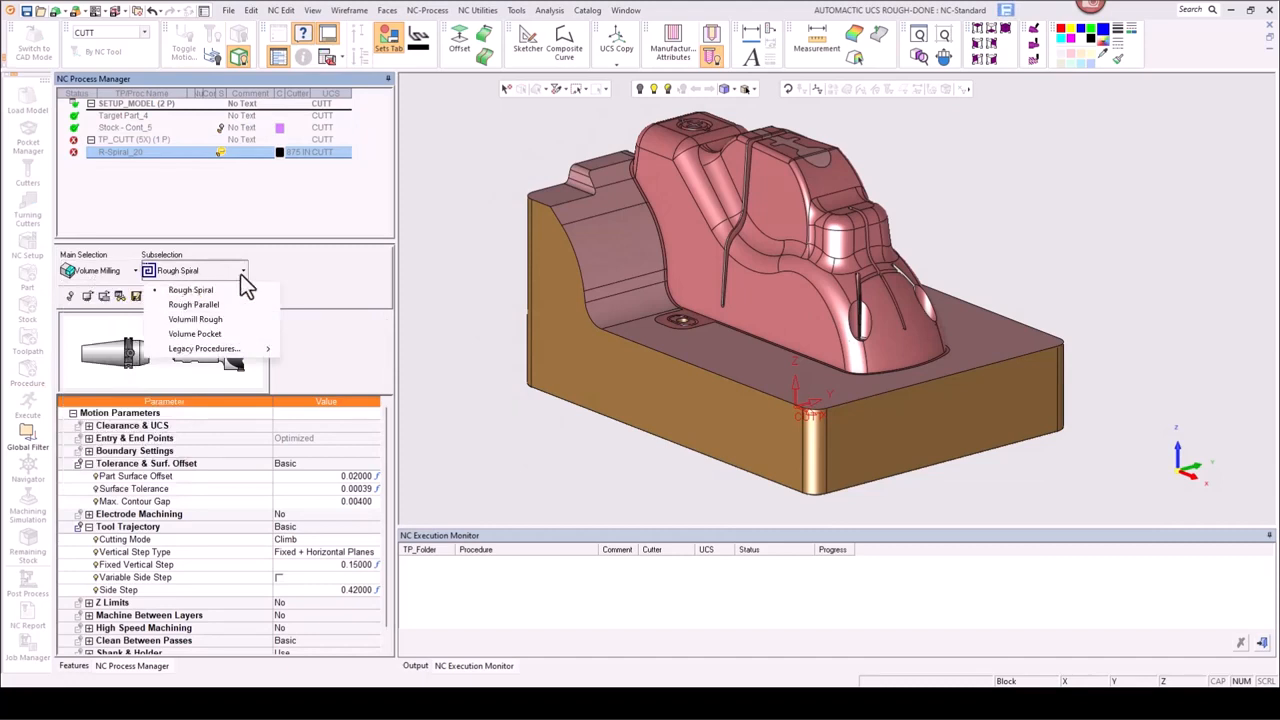
left_click(243, 272)
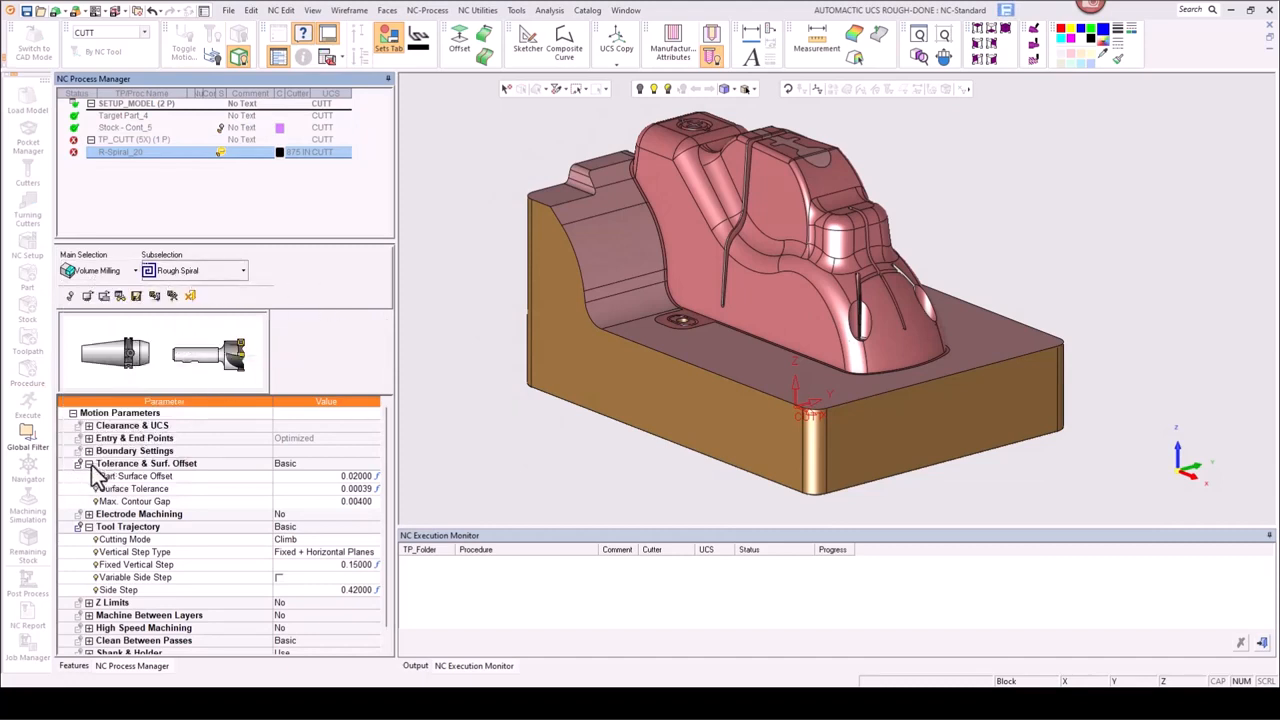
- Collapse the surface offset and tool trajectory parameters and assign the 875 INCH INSERT cutter to the rough spiral procedure
left_click(286, 478)
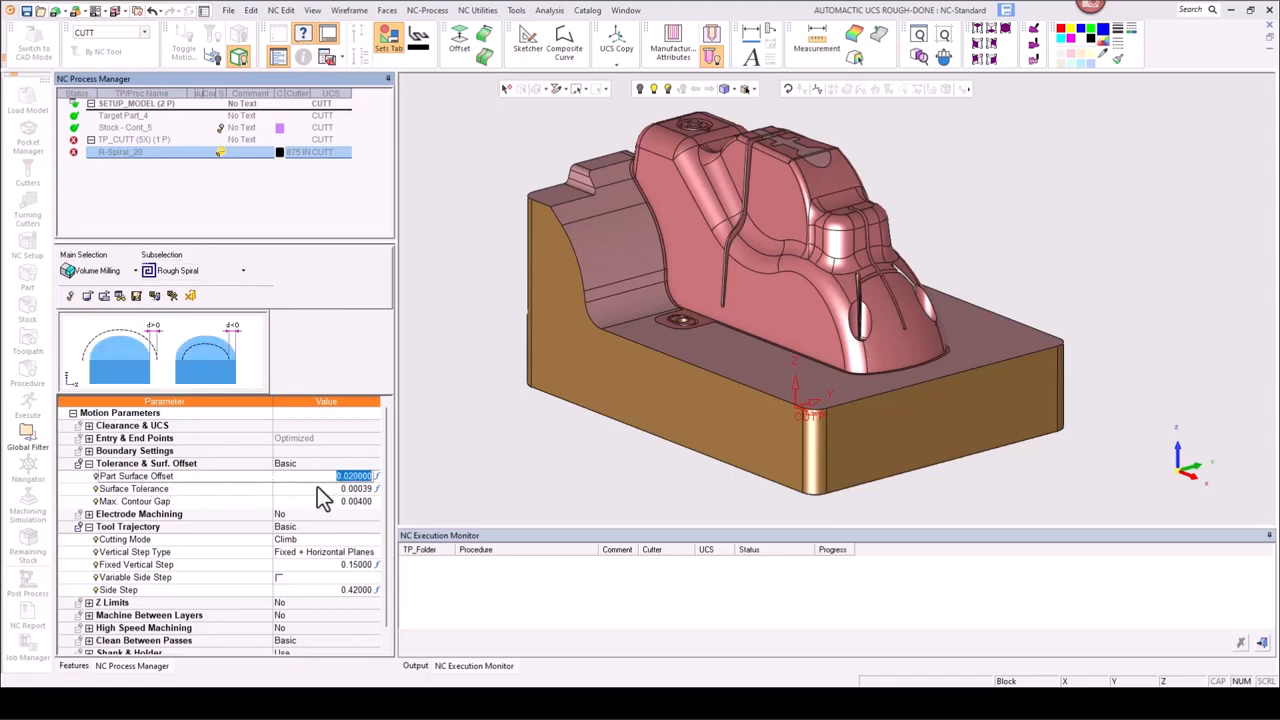
left_click(89, 464)
left_click(89, 489)
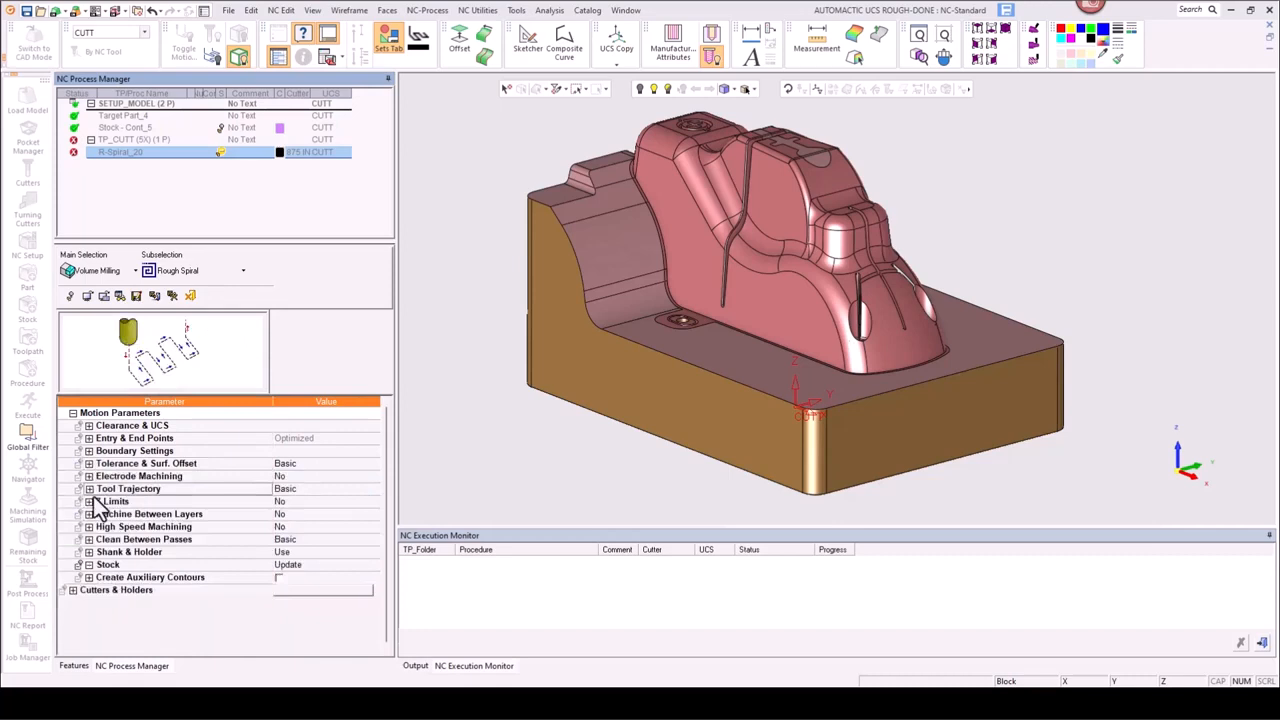
double_click(308, 590)
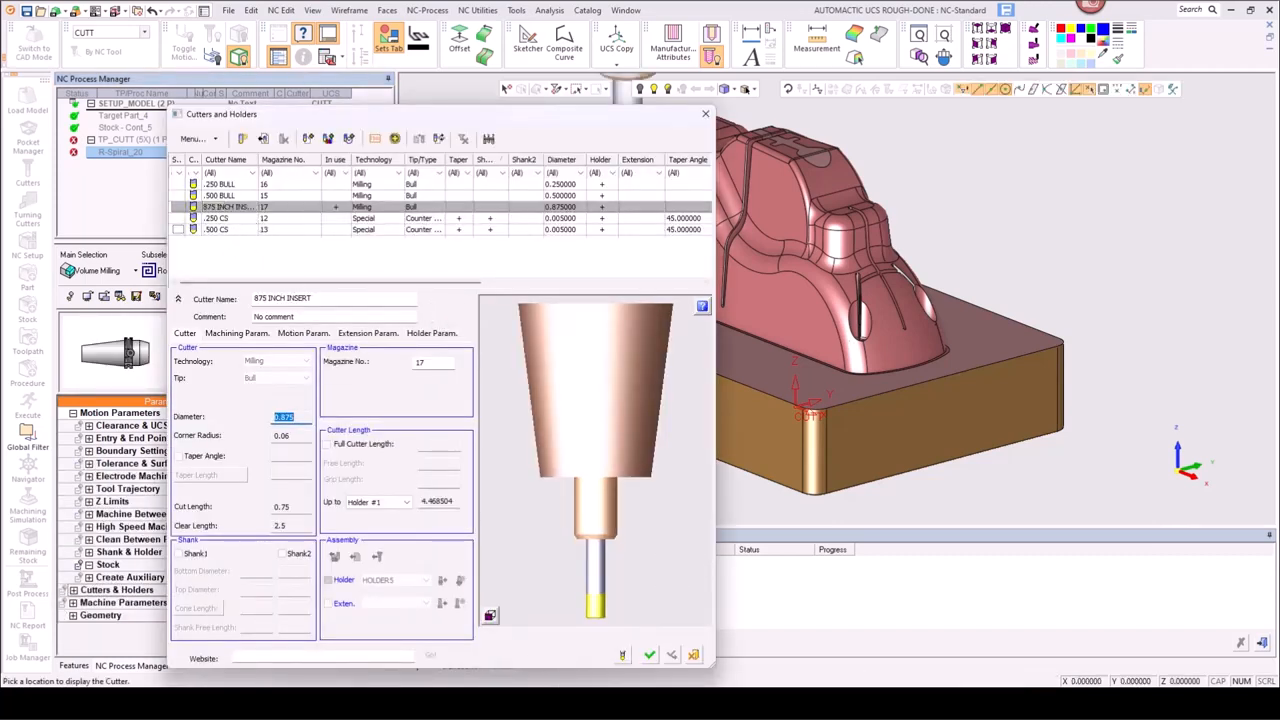
left_click(650, 656)
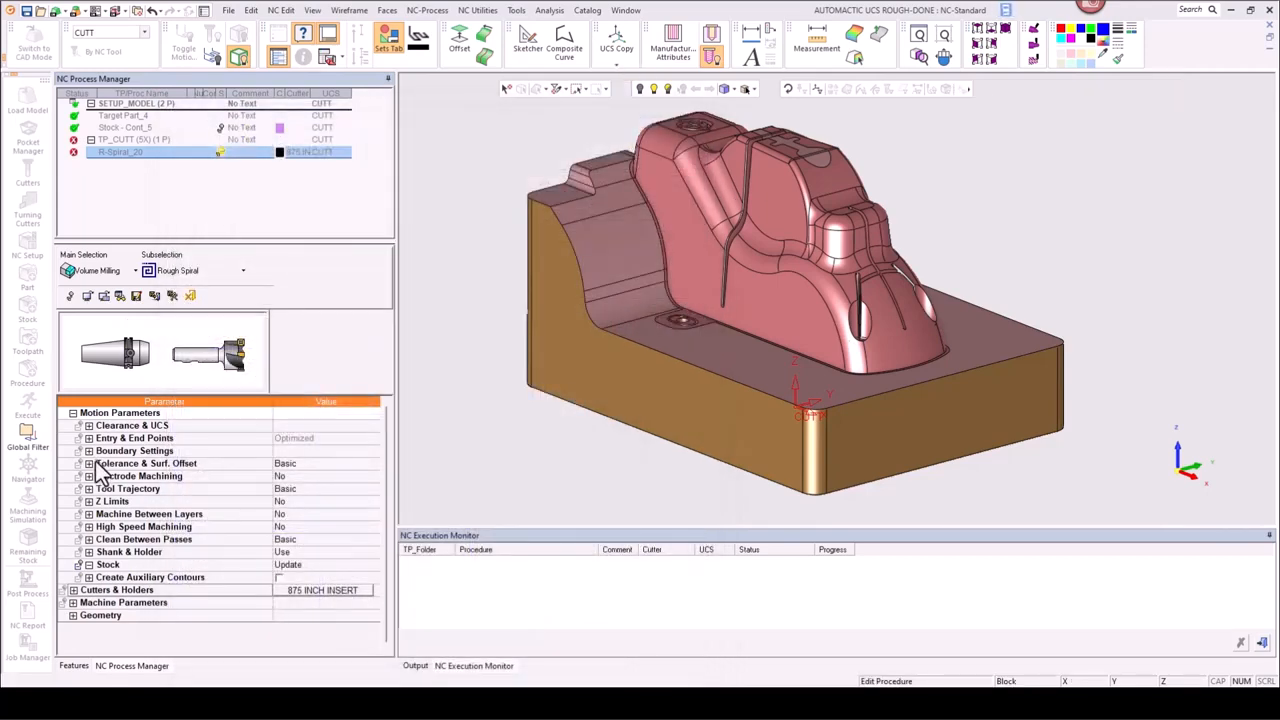
- Assign all displayed surfaces as the part surfaces of the procedure
left_click(72, 615)
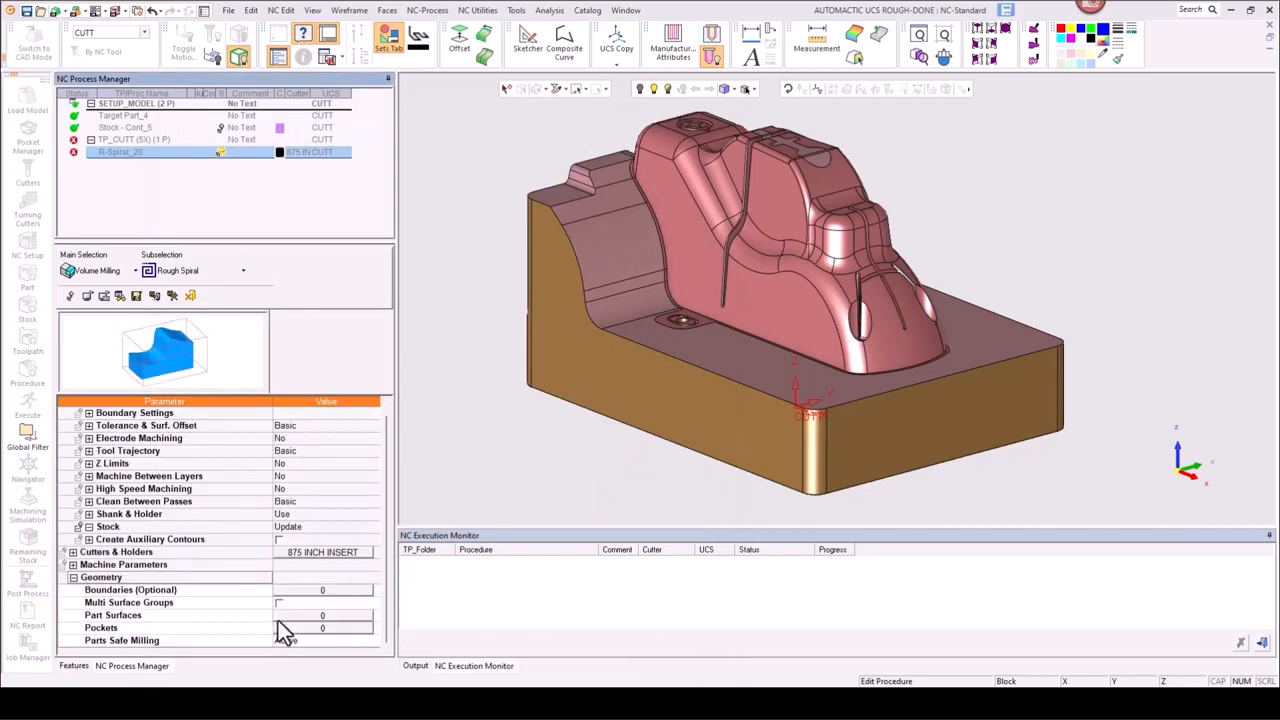
left_click(280, 613)
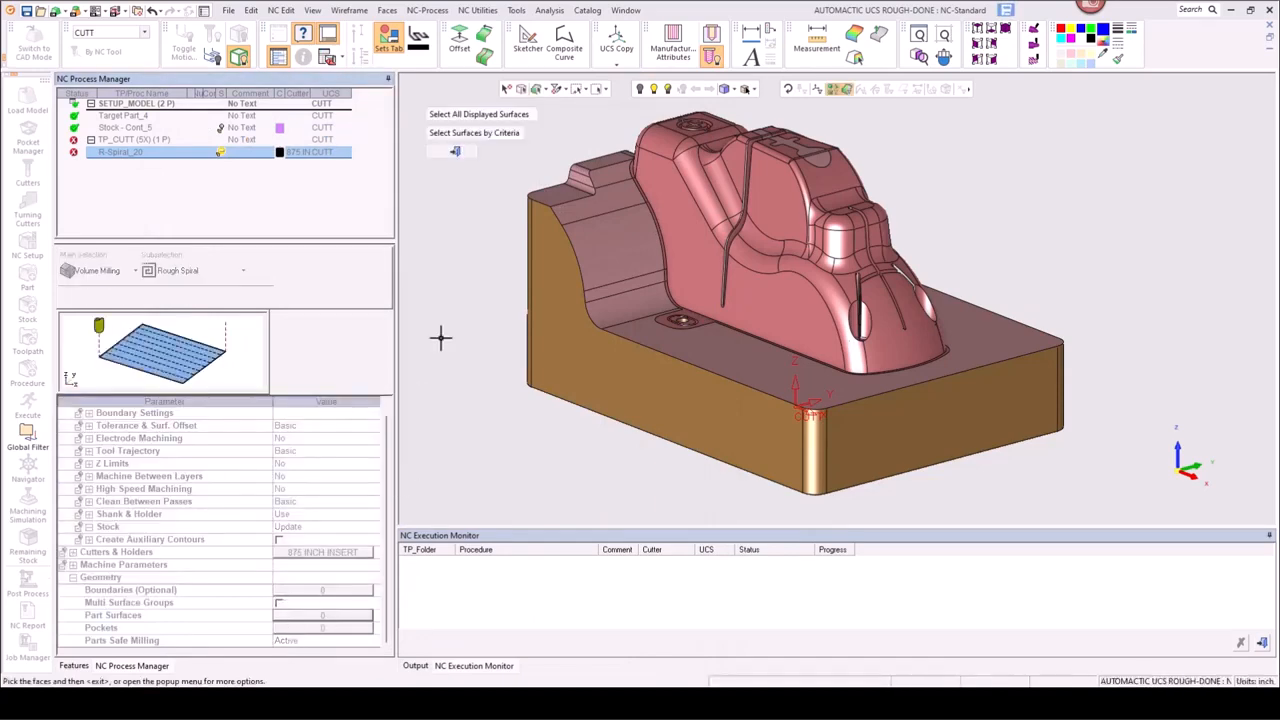
left_click(445, 115)
middle_click(470, 288)
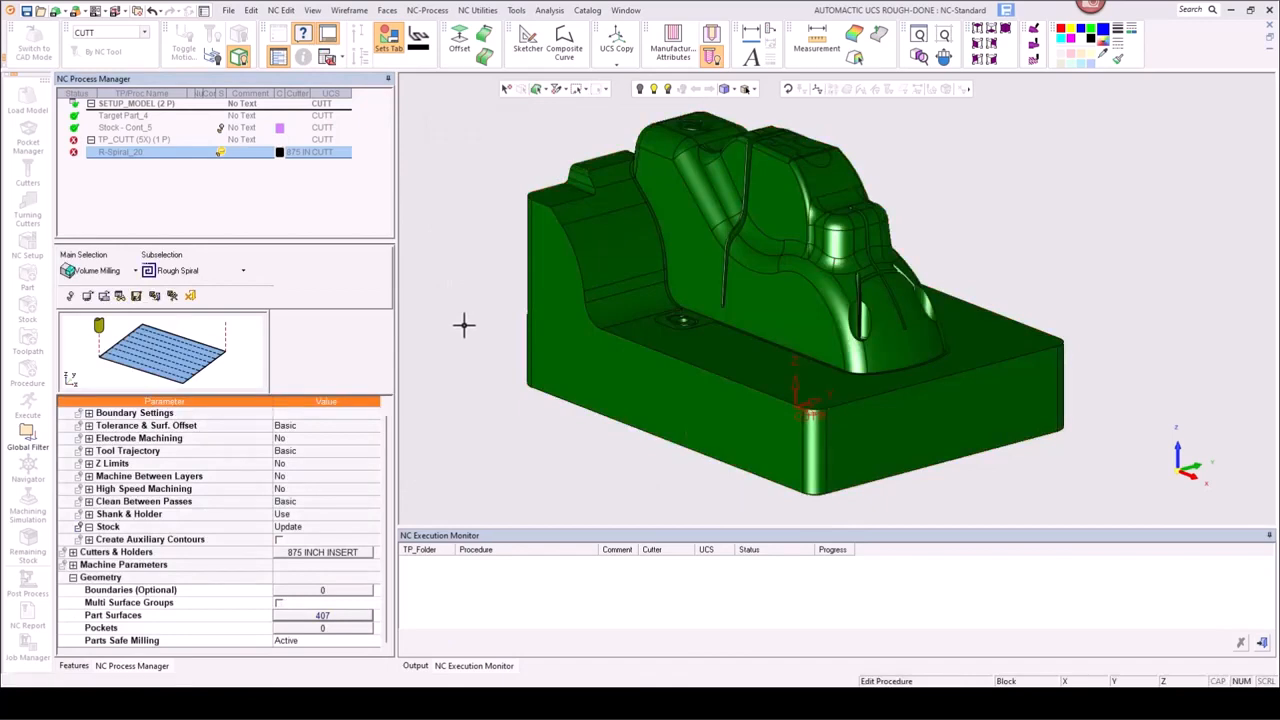
- Set the procedure's milling orientation to Interactive in the clearance and UCS parameters
left_click(73, 578)
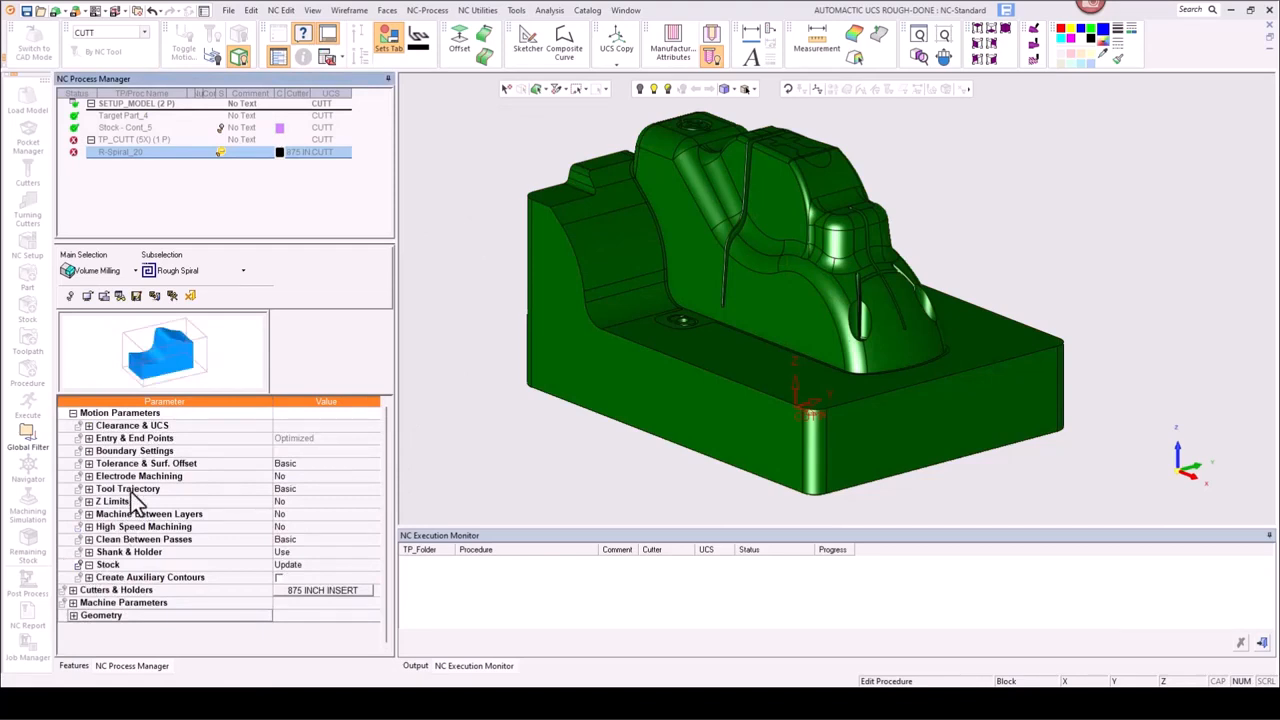
left_click(89, 426)
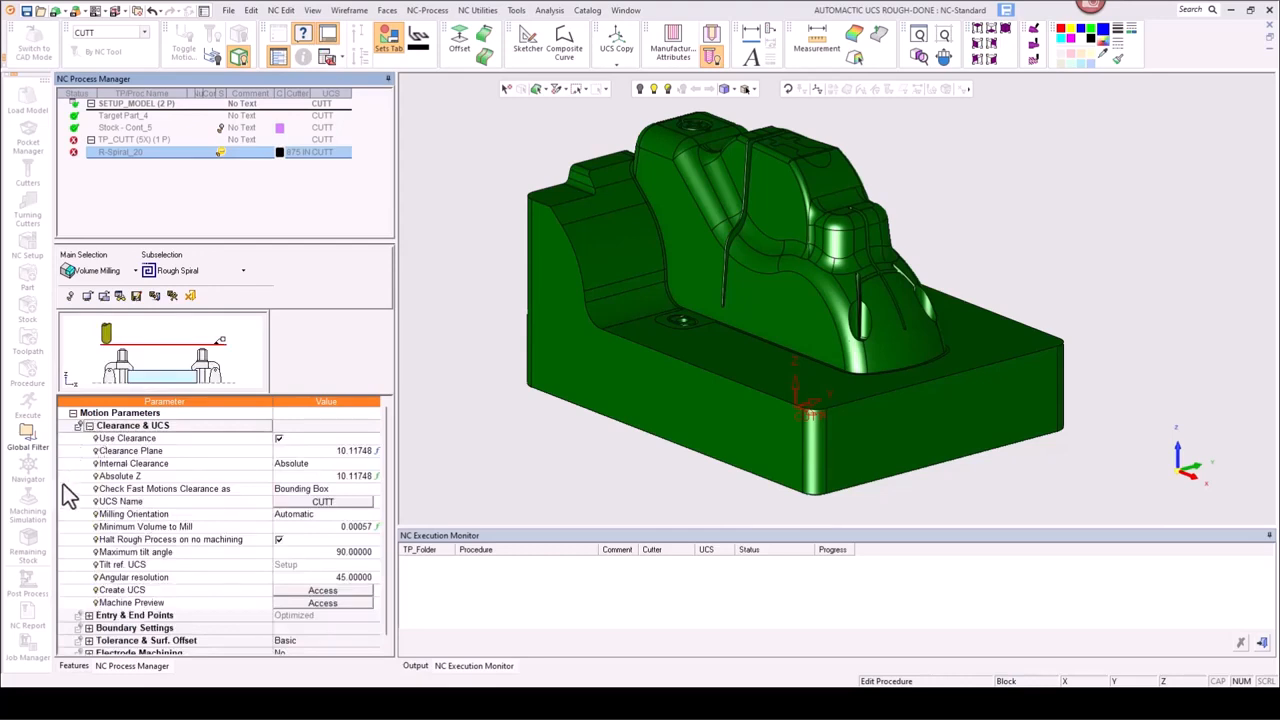
left_click(183, 514)
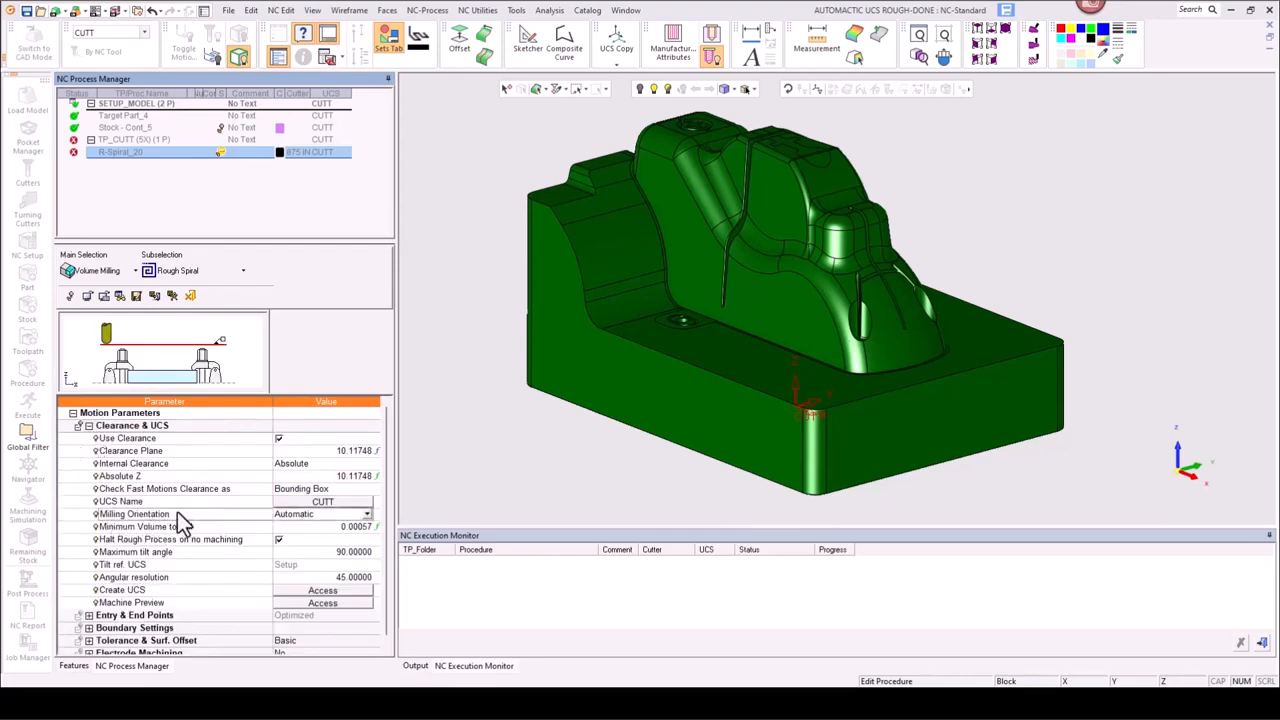
left_click(366, 514)
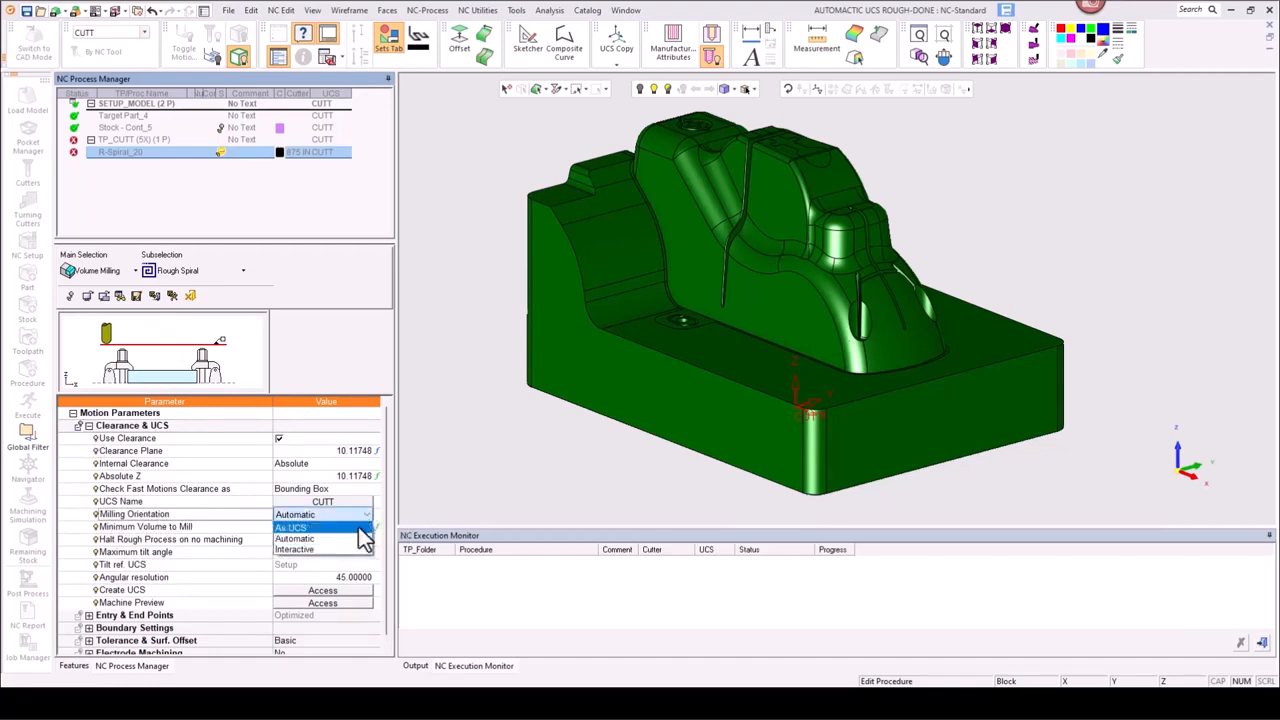
left_click(318, 550)
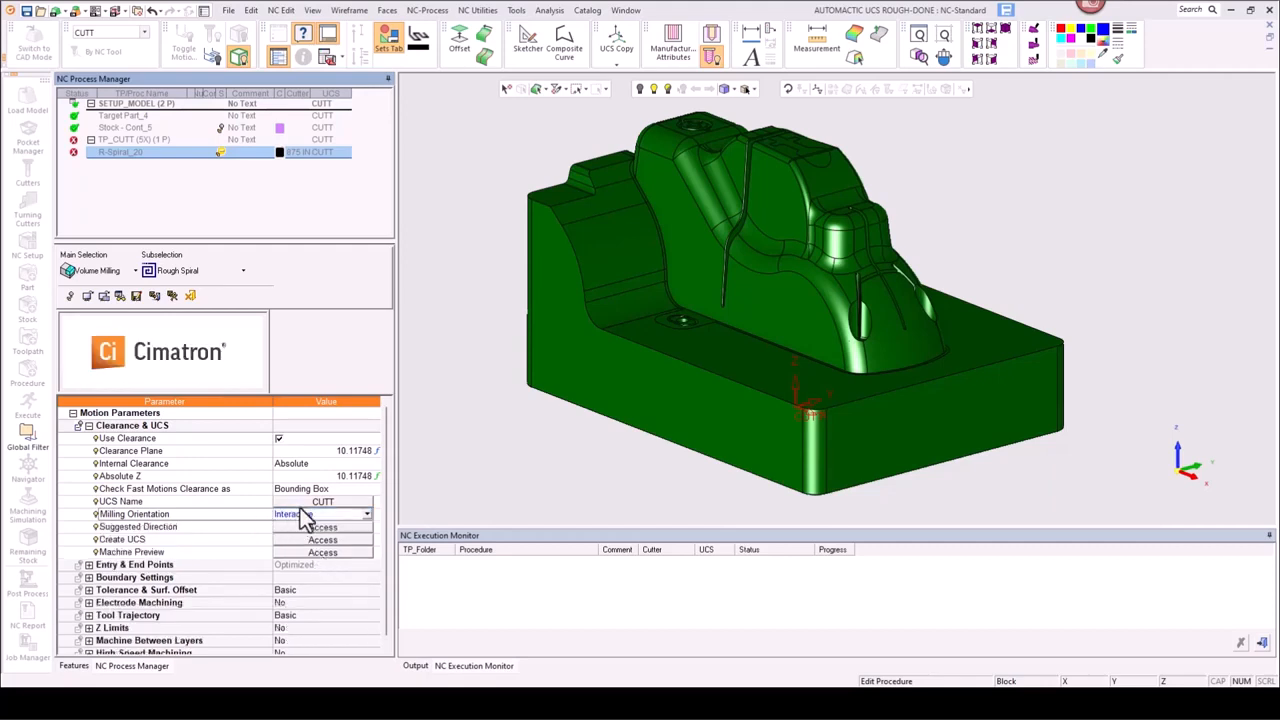
- Start the suggested direction analysis and name its new UCS INTERACTIVE
left_click(208, 526)
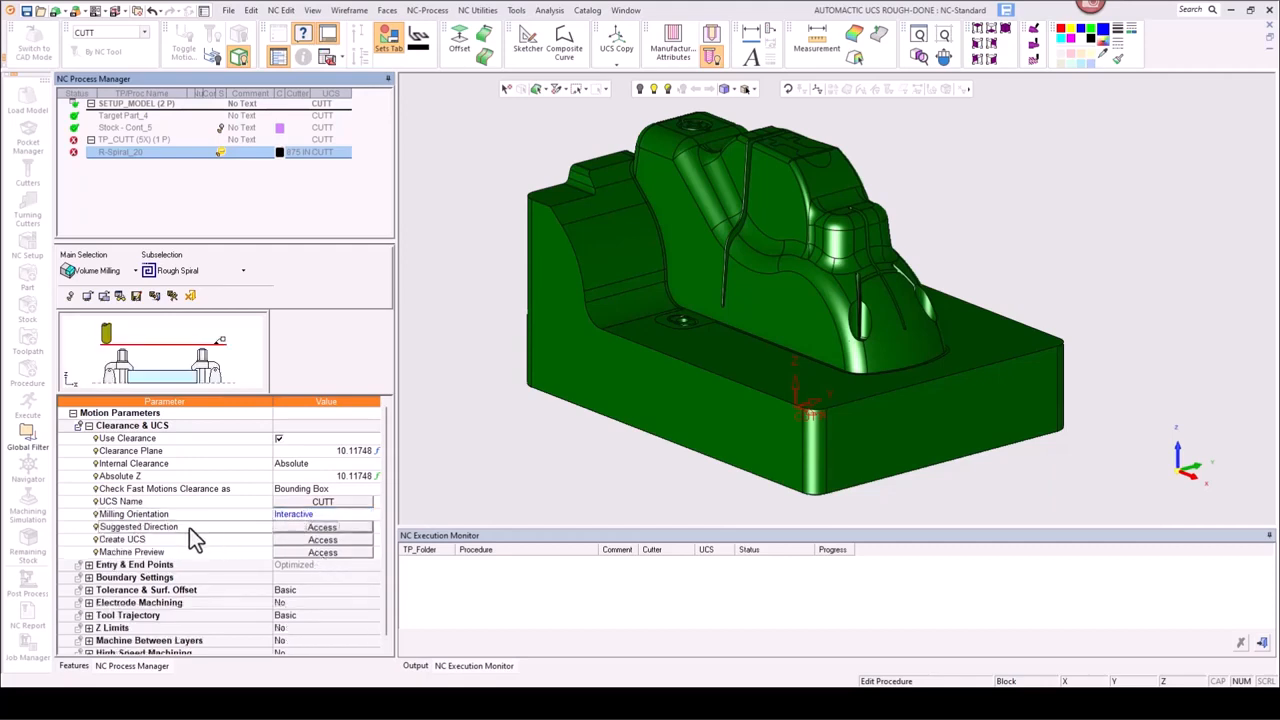
left_click(286, 528)
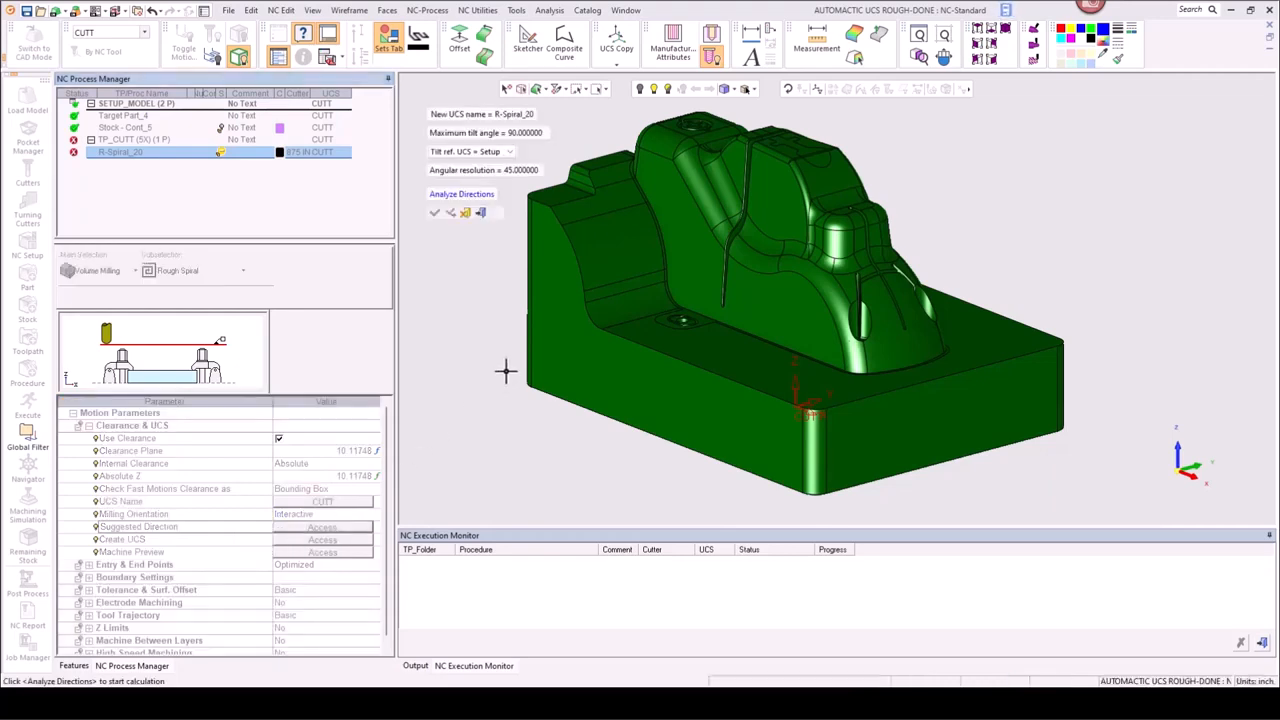
mouse_move(602, 314)
right_mouse_down("ctrl")
mouse_move(598, 335)
mouse_move(598, 324)
right_mouse_up("ctrl")
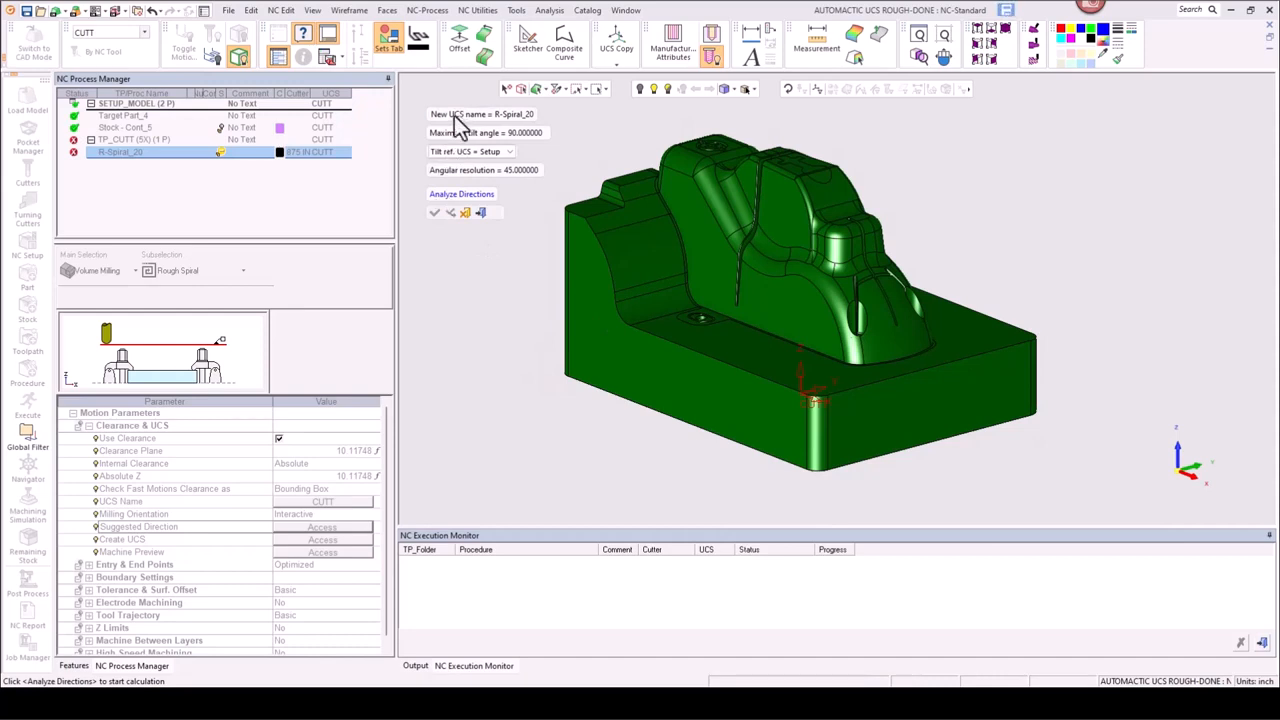
left_click(454, 115)
type("INTERACTIVE")
key("Return")
- Check the maximum tilt angle and angular resolution of the direction analysis, keeping both values
left_click(497, 138)
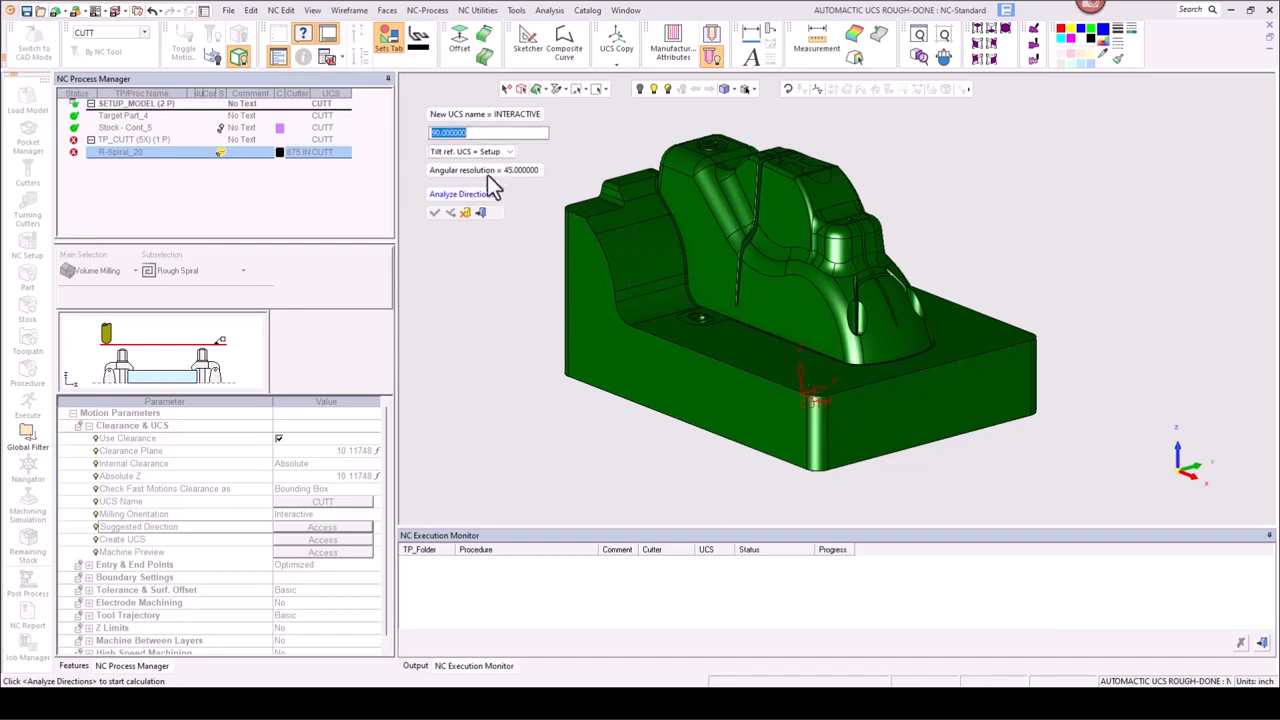
key("Return")
left_click(489, 172)
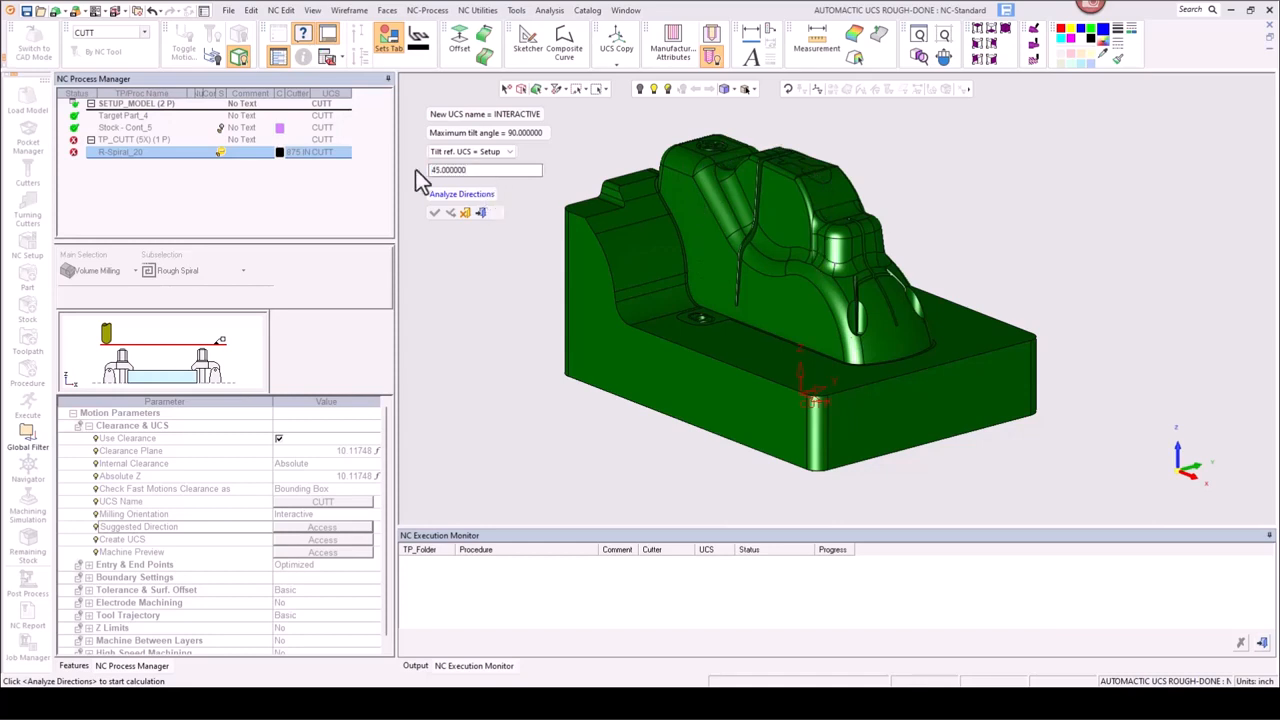
key("Return")
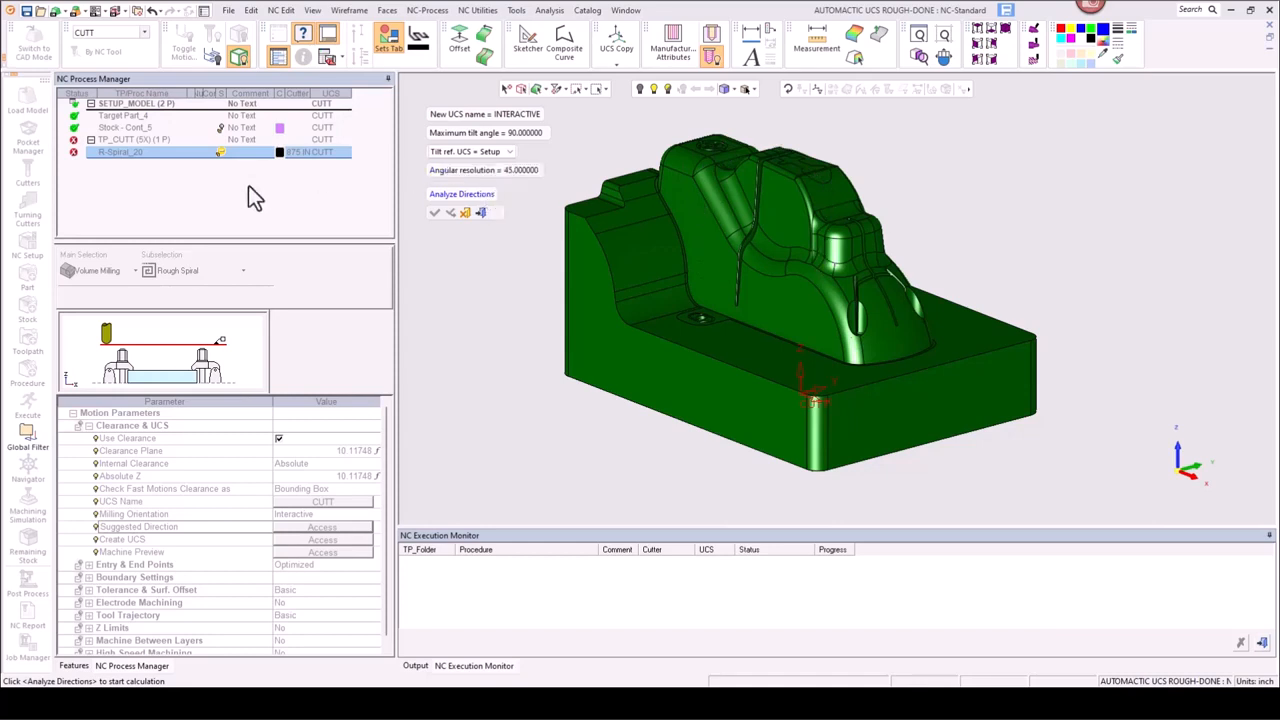
- Try to set the angular resolution of the direction analysis to 1
left_click(445, 170)
type("1")
key("Return")
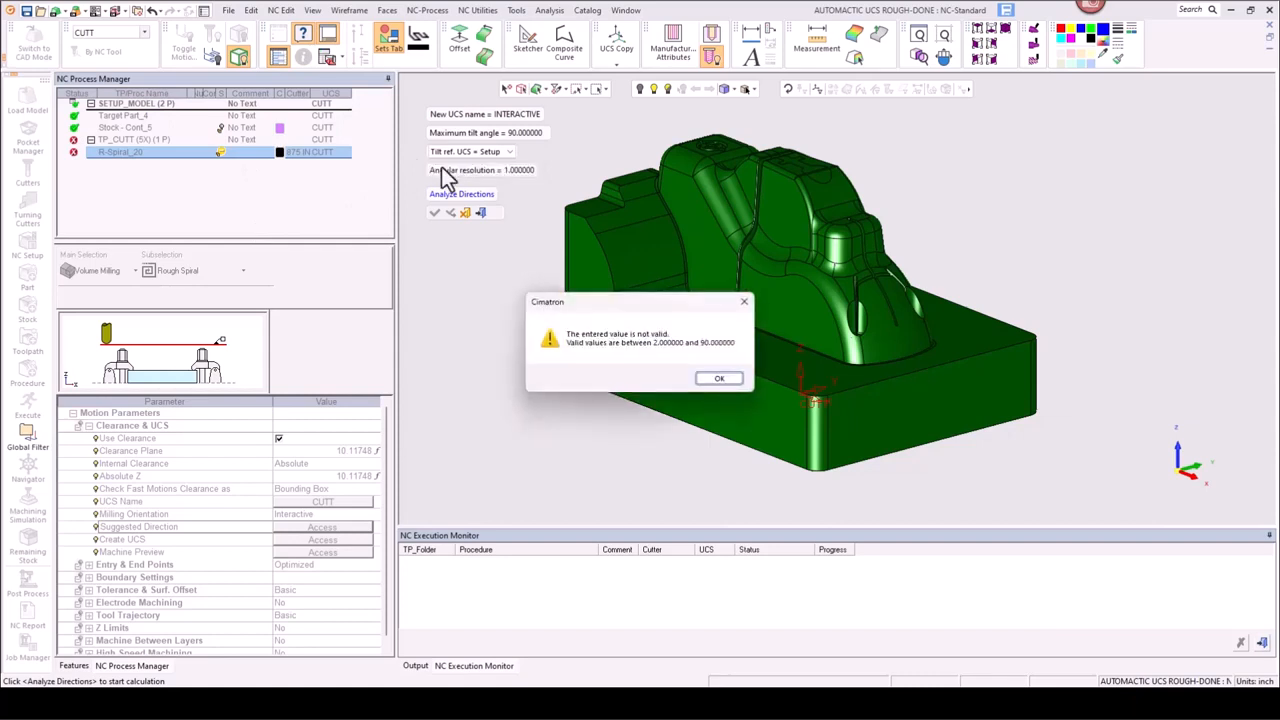
left_click(713, 380)
left_click(487, 172)
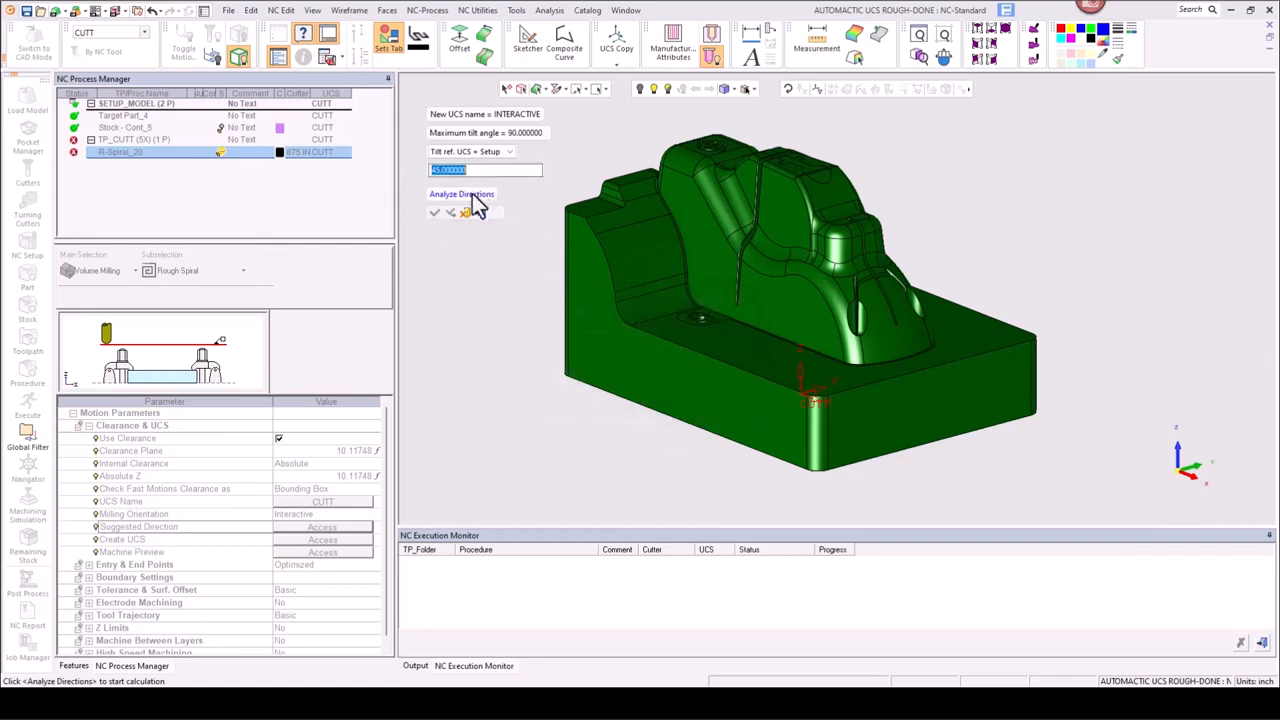
left_click(525, 192)
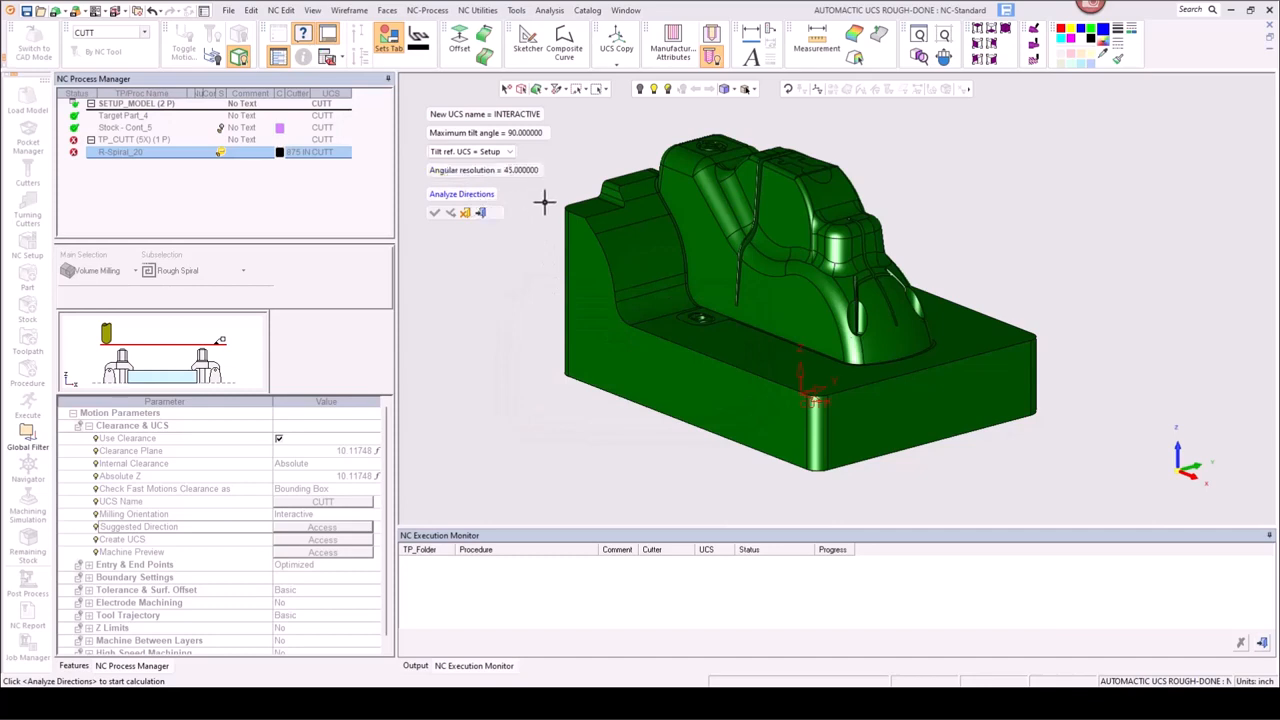
- Analyze the possible milling directions and inspect the suggested direction arrows on the part
left_click(463, 196)
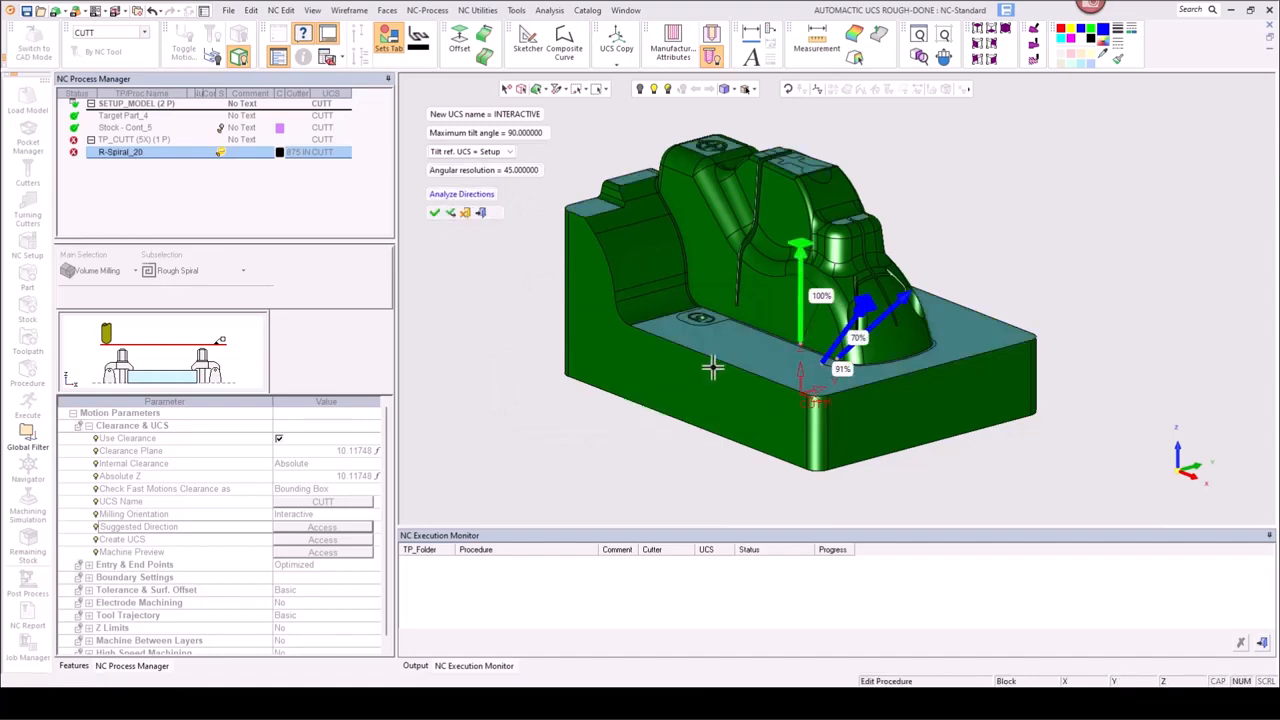
mouse_move(711, 366)
middle_mouse_down()
mouse_move(777, 355)
mouse_move(686, 328)
mouse_move(692, 350)
middle_mouse_up()
scroll(883, 412, "up", 2)
scroll(883, 412, "up", 2)
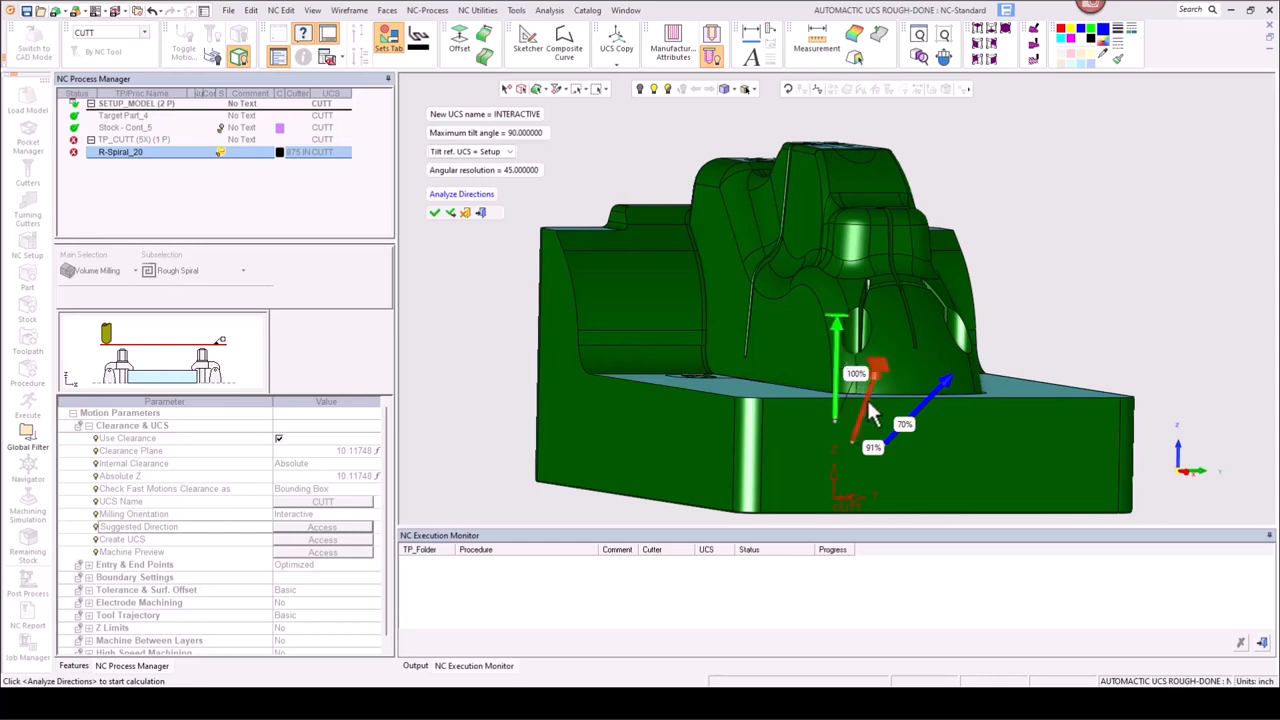
- Select the tilted suggested direction beside the 70% label and create the INTERACTIVE UCS from it
left_click(935, 395)
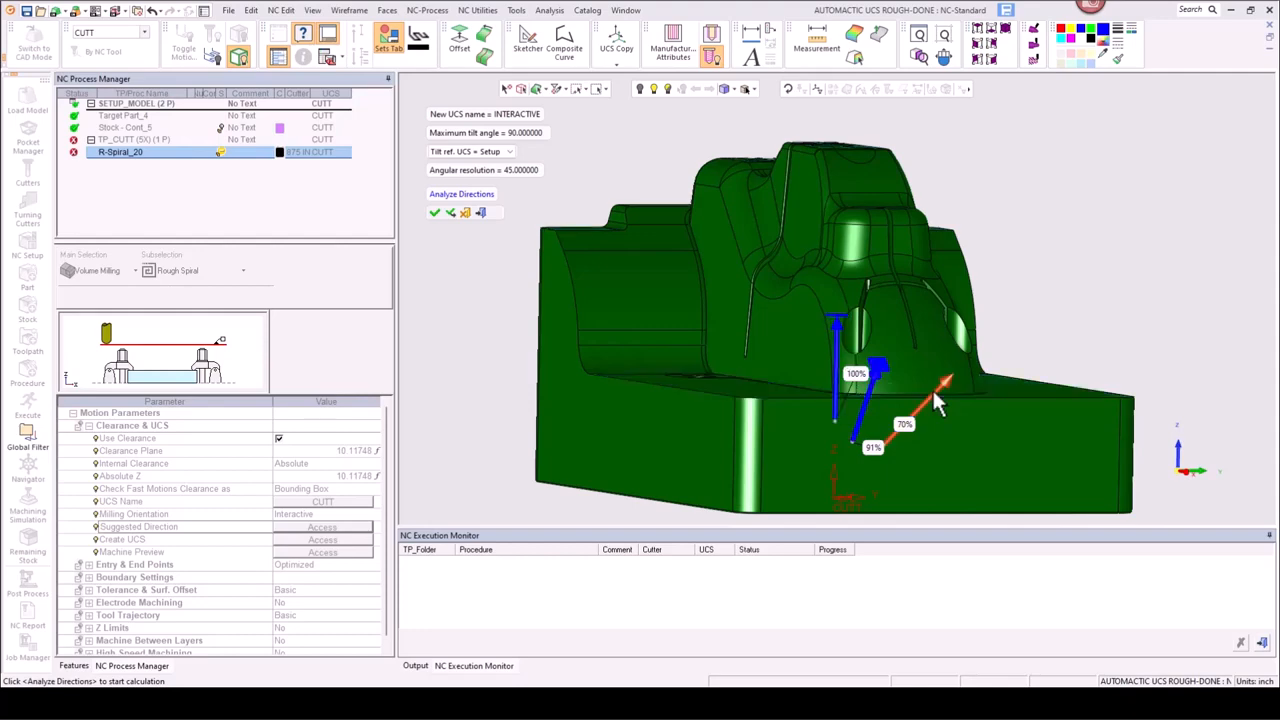
middle_click_drag(808, 364, 815, 400)
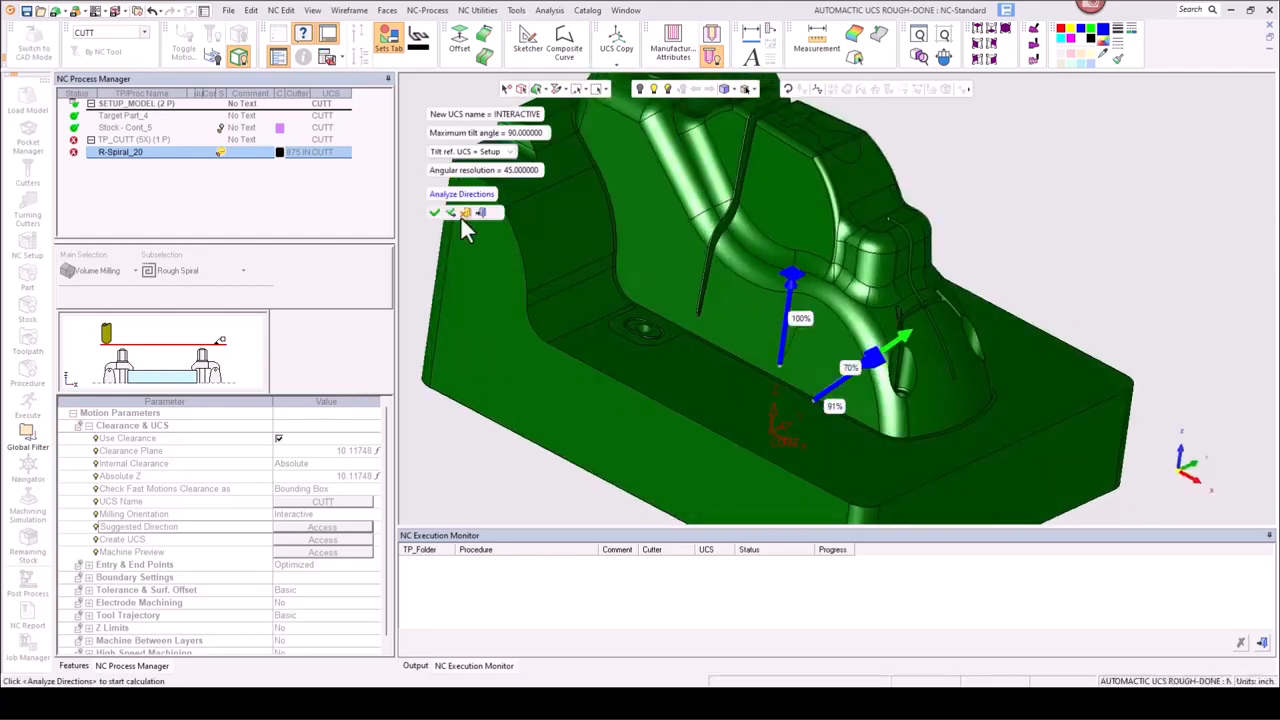
left_click(437, 214)
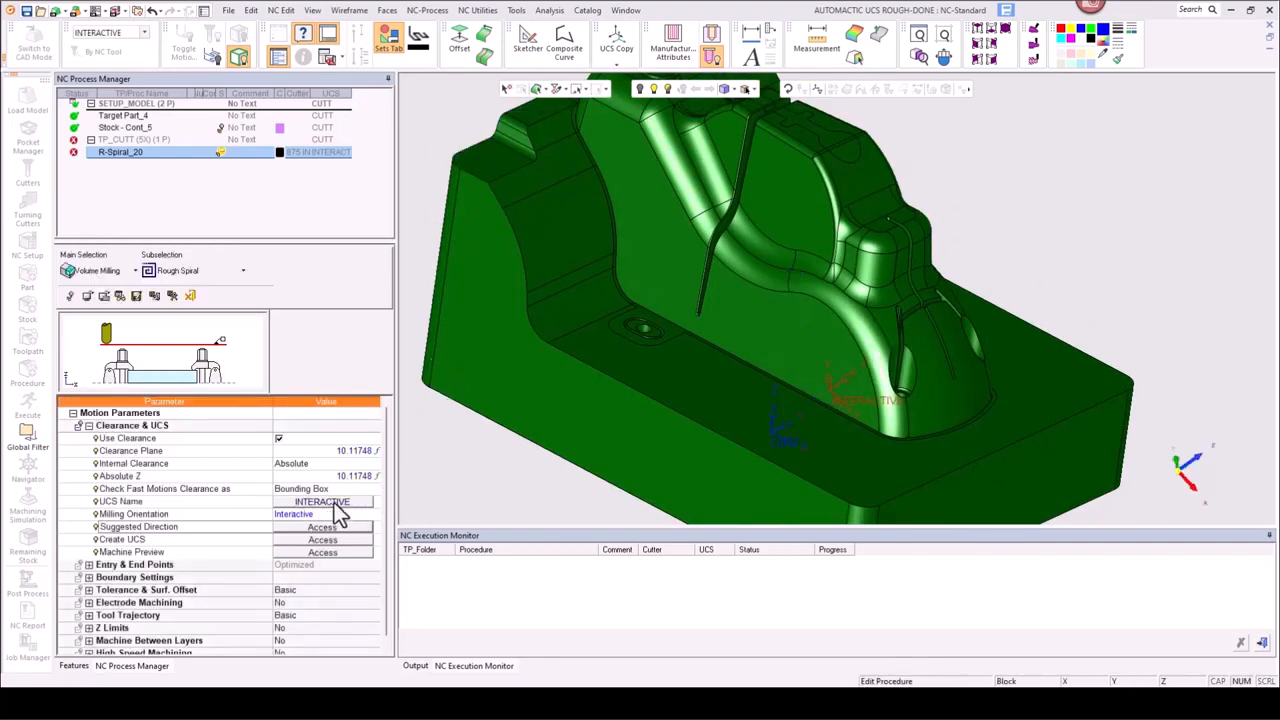
middle_click_drag(670, 405, 795, 421)
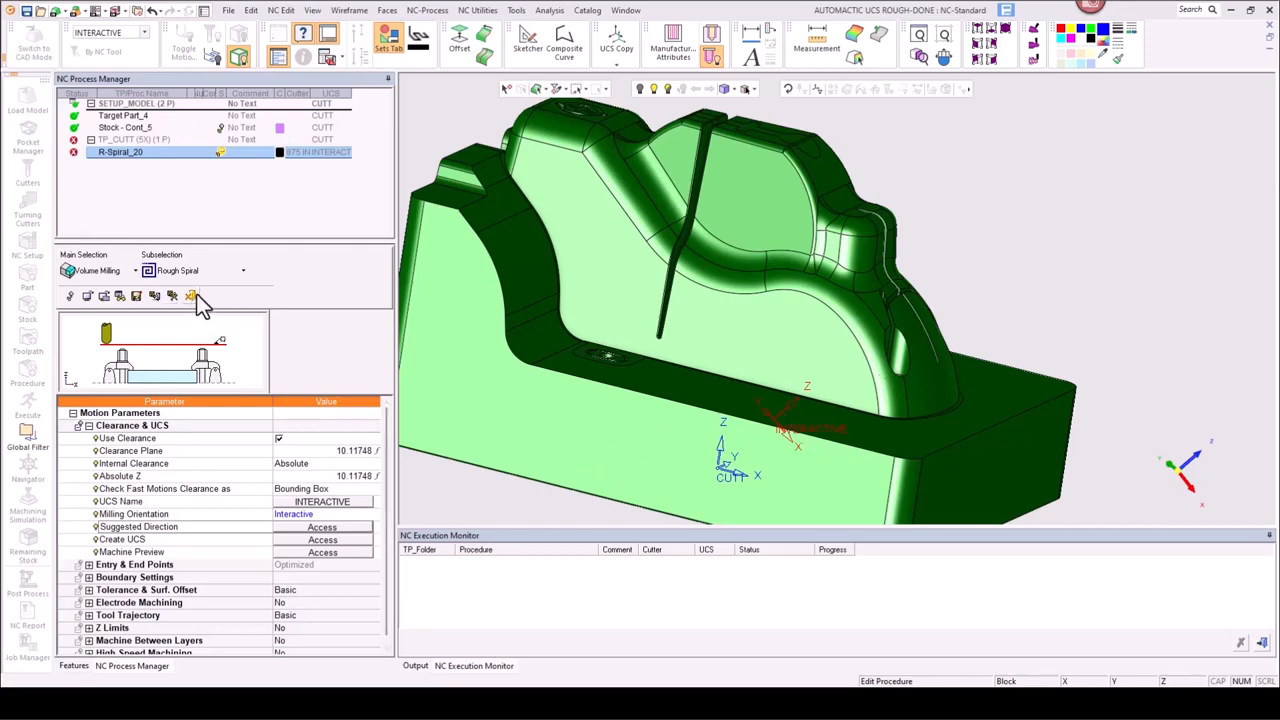
- Close the interactive procedure without saving and start a new rough spiral procedure with CUTT as its UCS
left_click(192, 296)
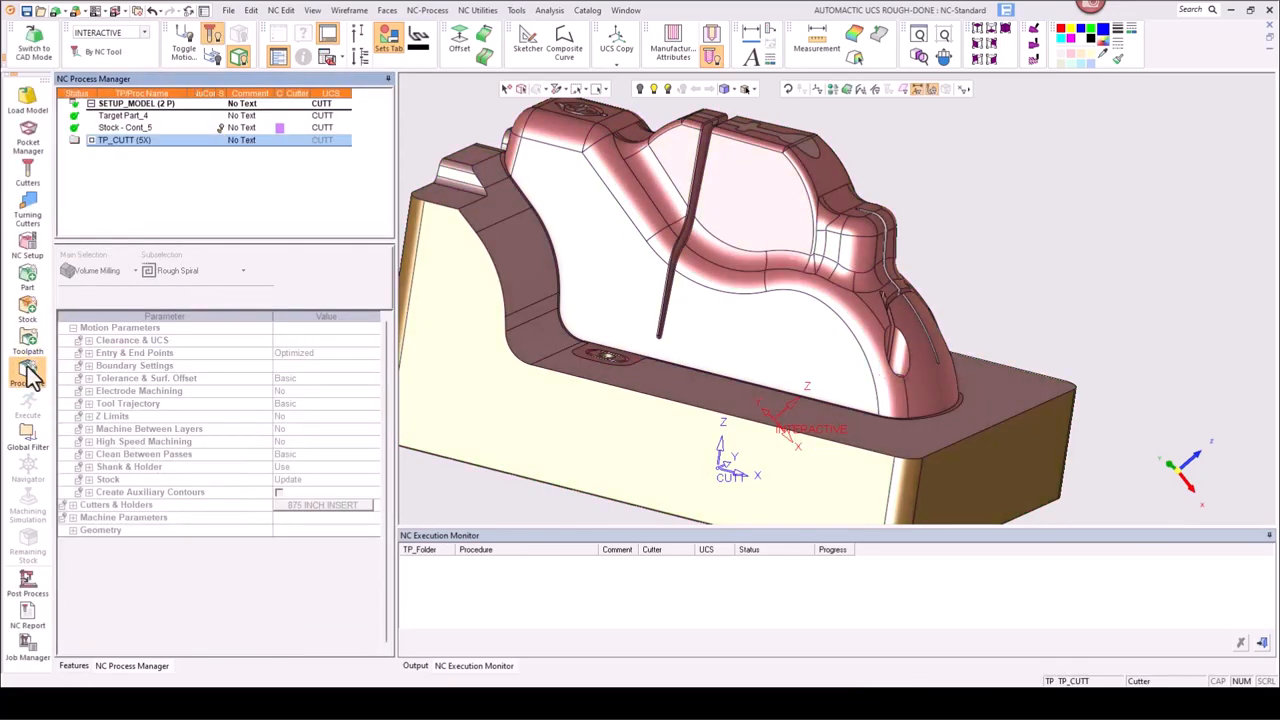
left_click(28, 374)
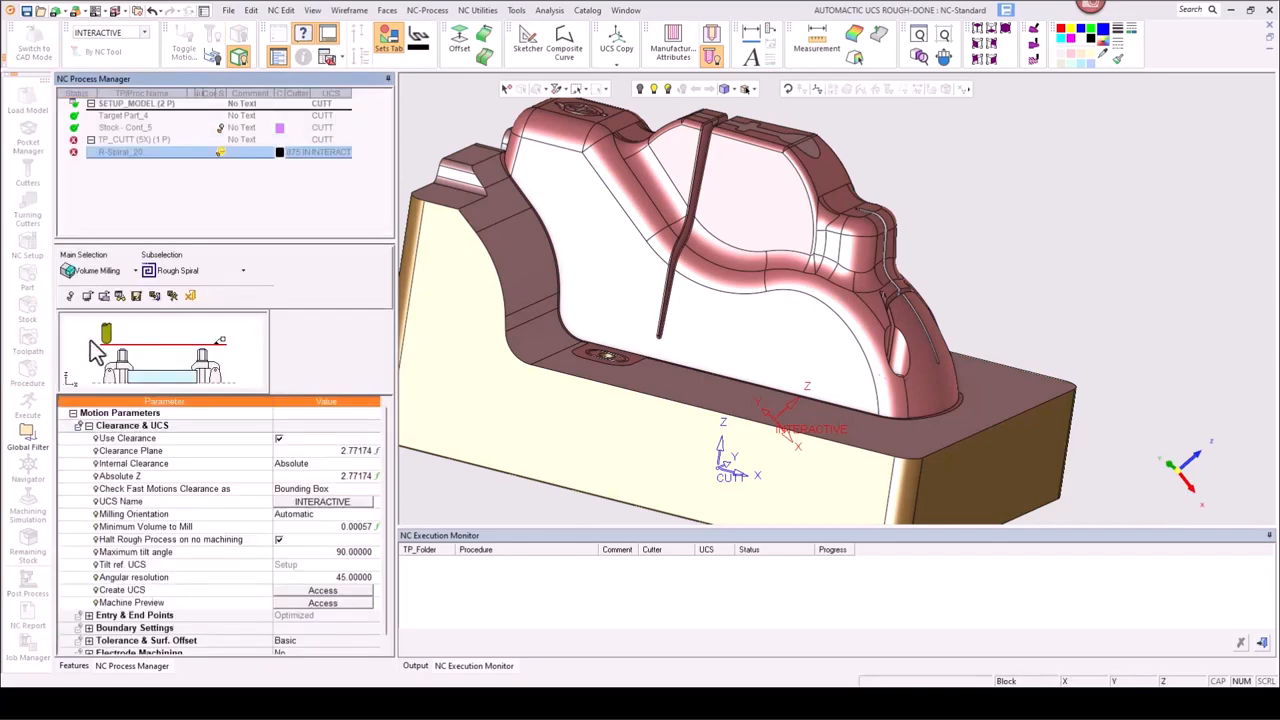
left_click(303, 503)
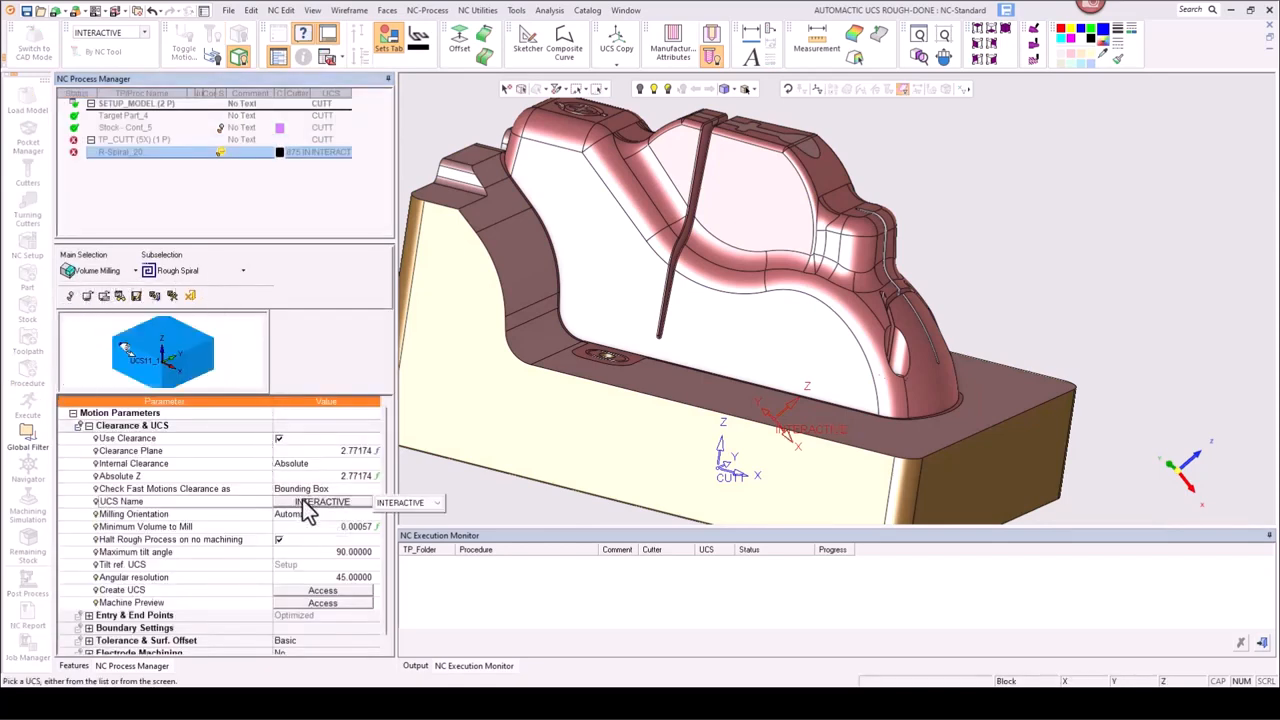
left_click(399, 508)
left_click(402, 531)
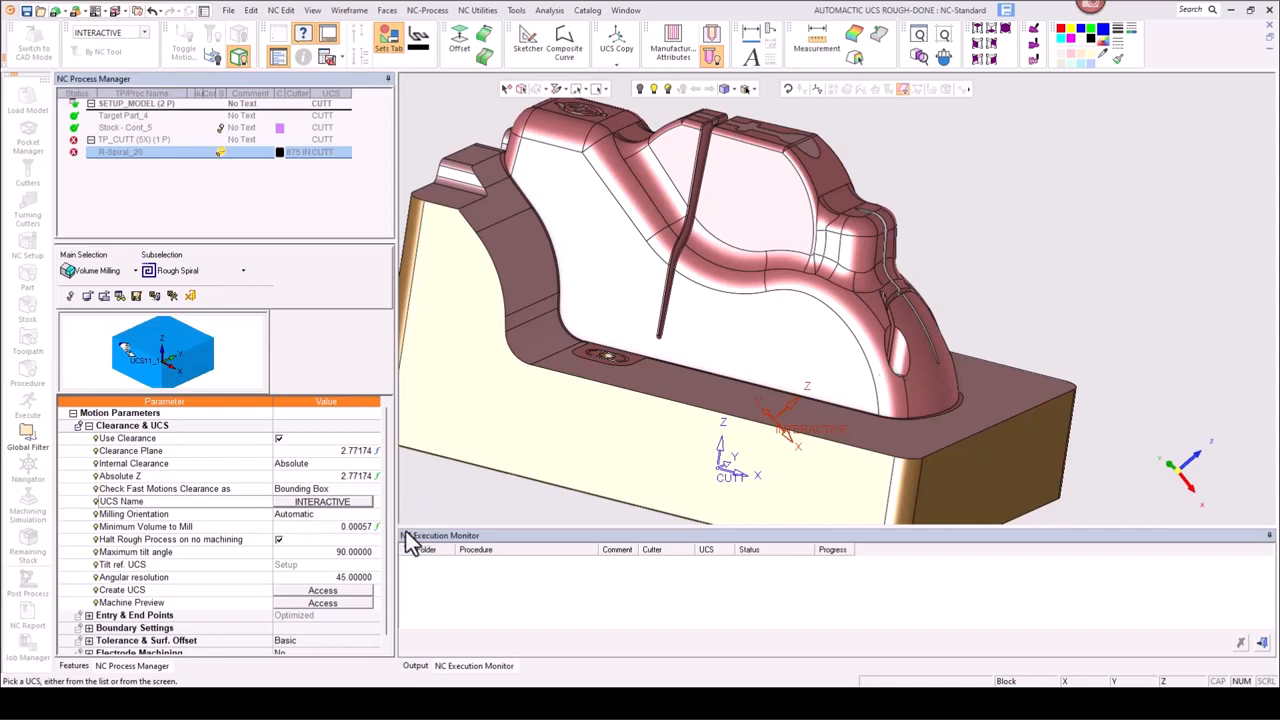
- Keep the milling orientation on Automatic and set the minimum volume to mill to 0.1
left_click(238, 517)
left_click(320, 511)
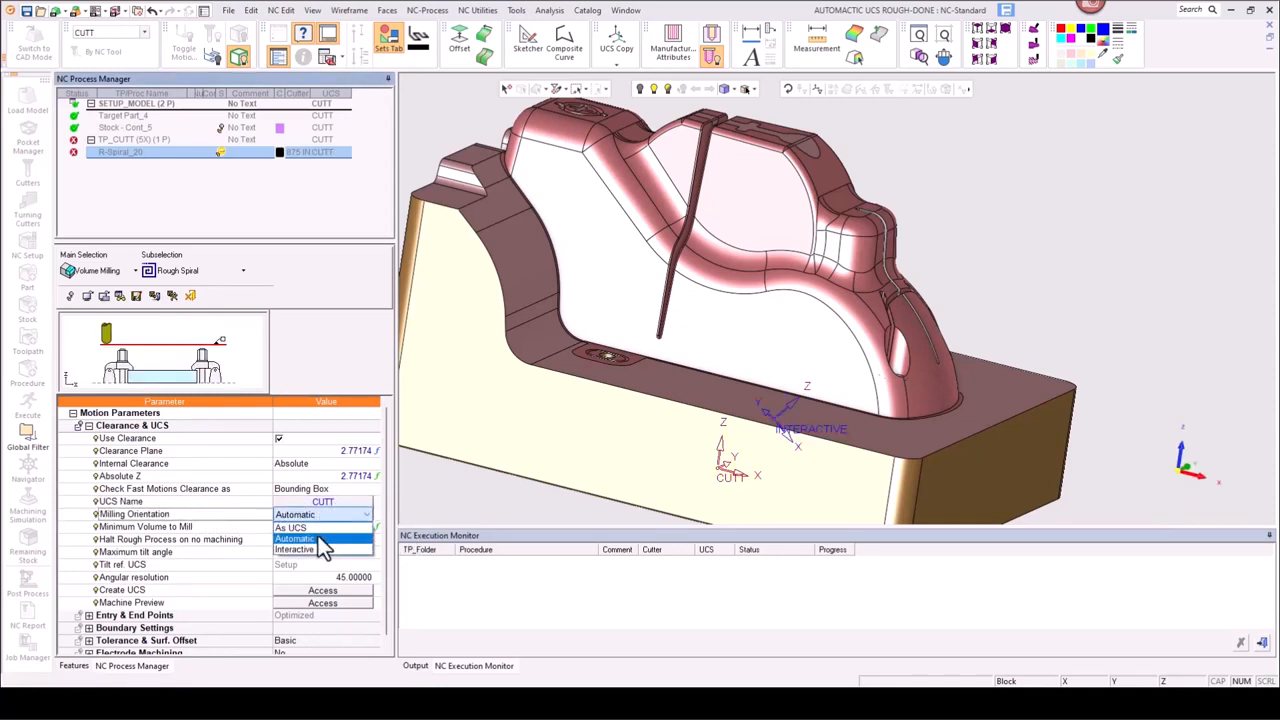
left_click(318, 538)
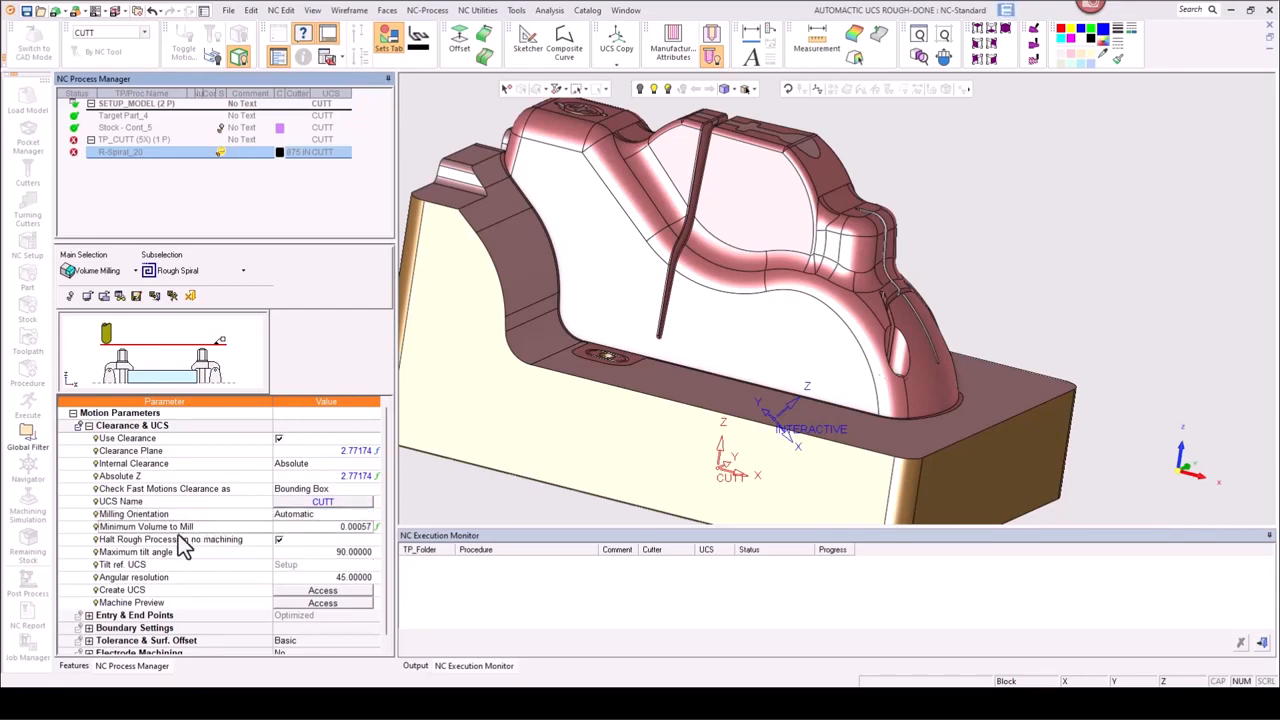
left_click(295, 530)
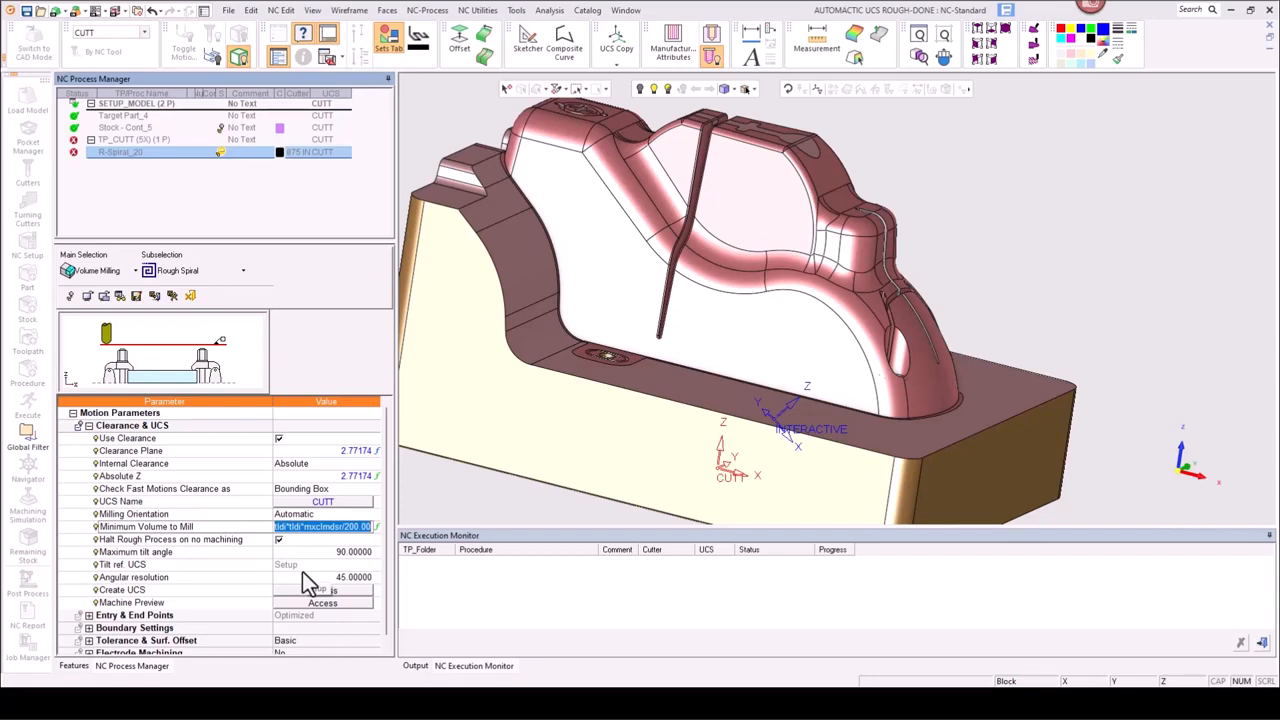
key("Return")
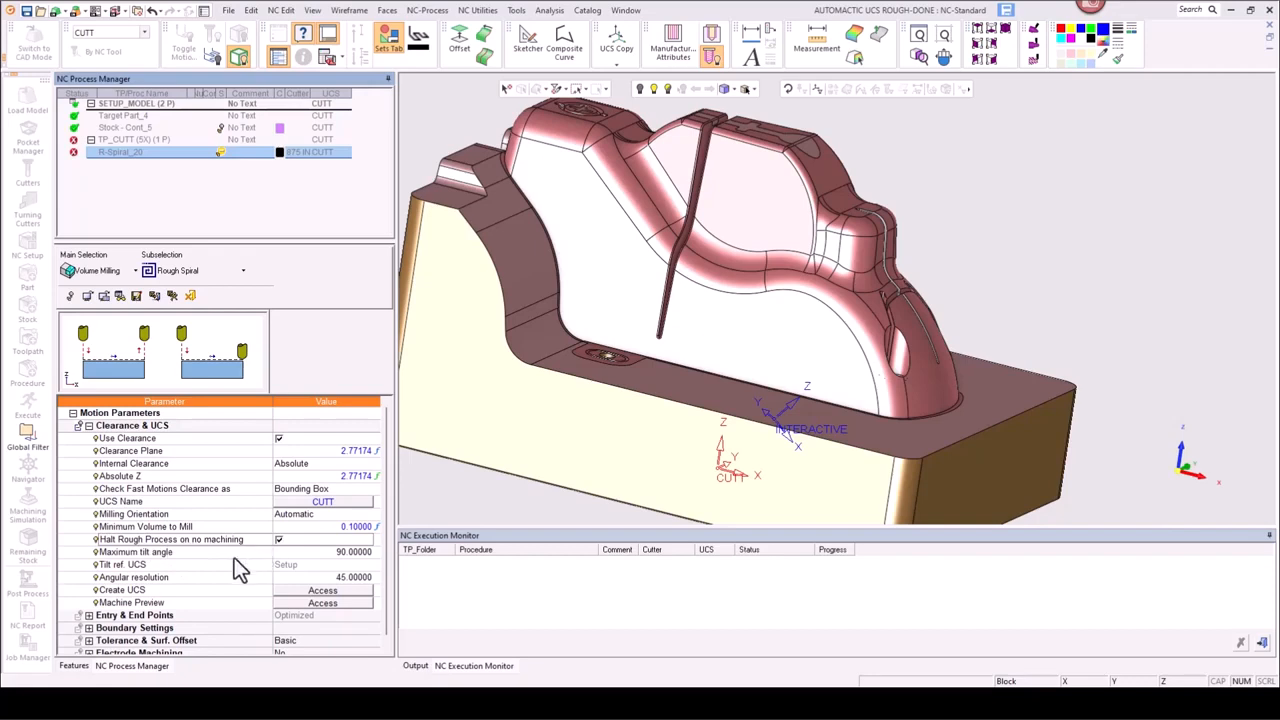
- Review the maximum tilt angle, angular resolution and tolerance and surface offset settings, and examine the part from several sides
left_click(145, 555)
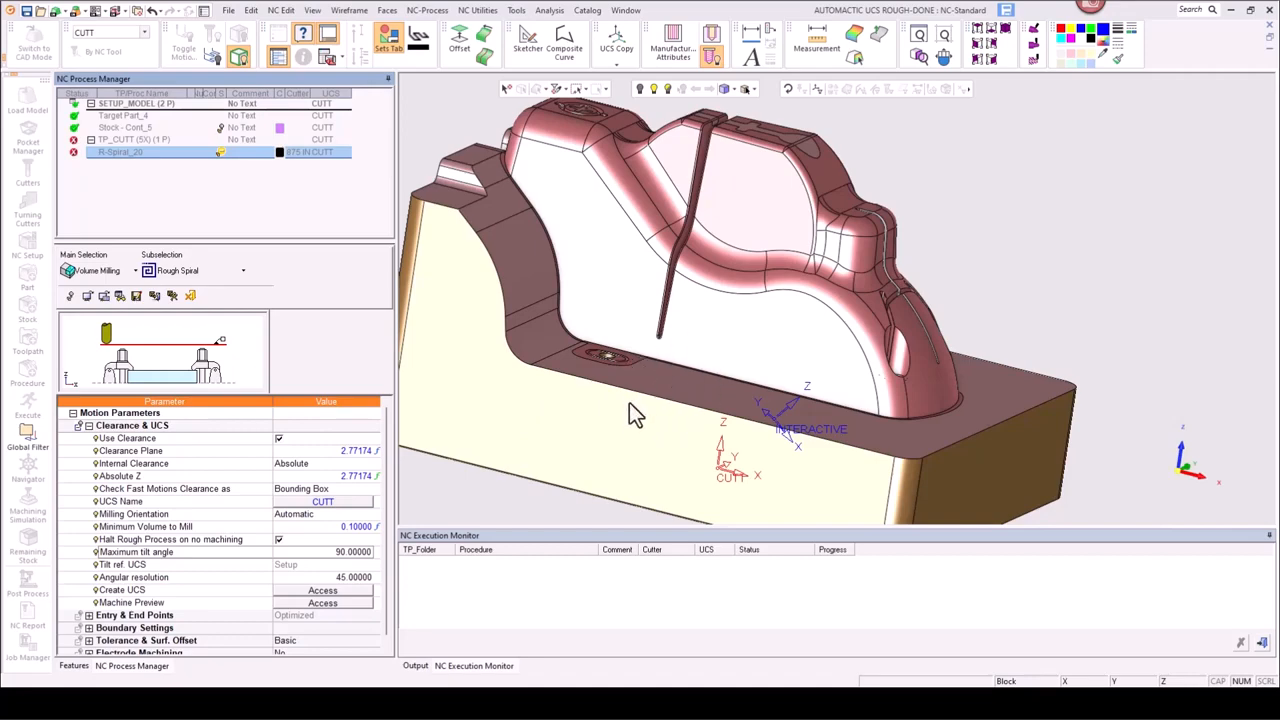
middle_click_drag(629, 402, 576, 411)
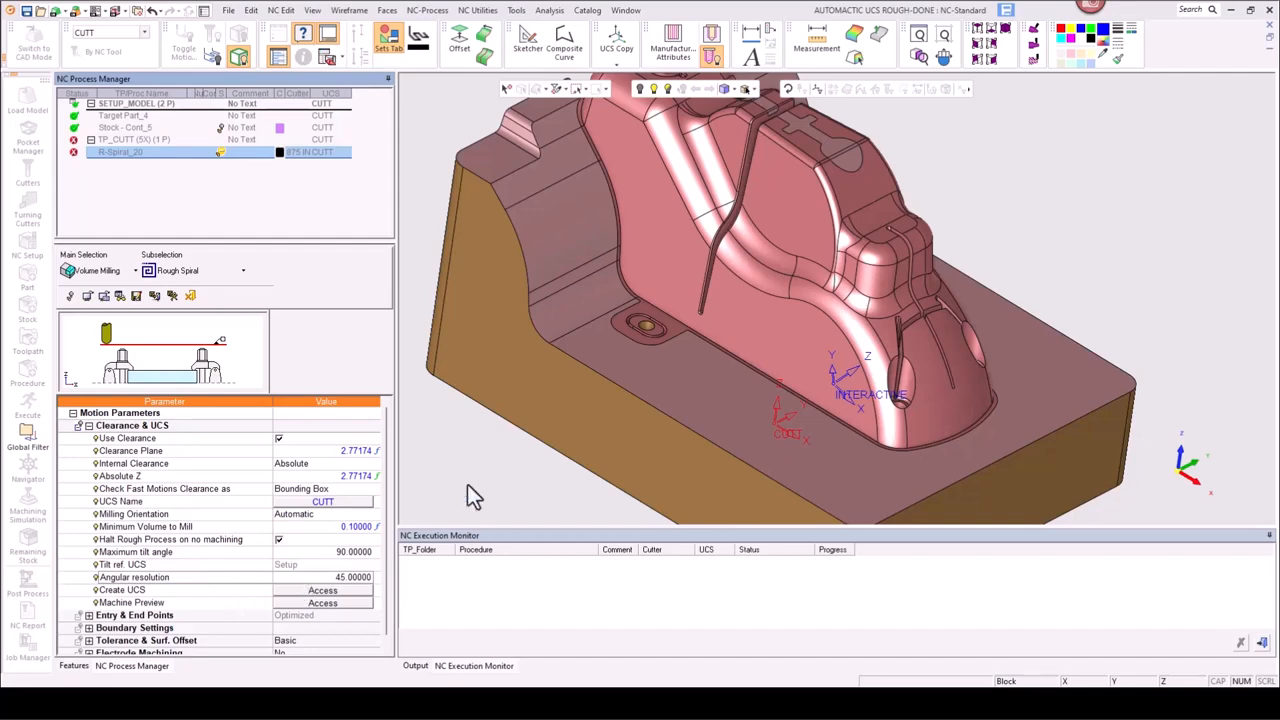
right_click_drag(594, 290, 602, 460, "ctrl")
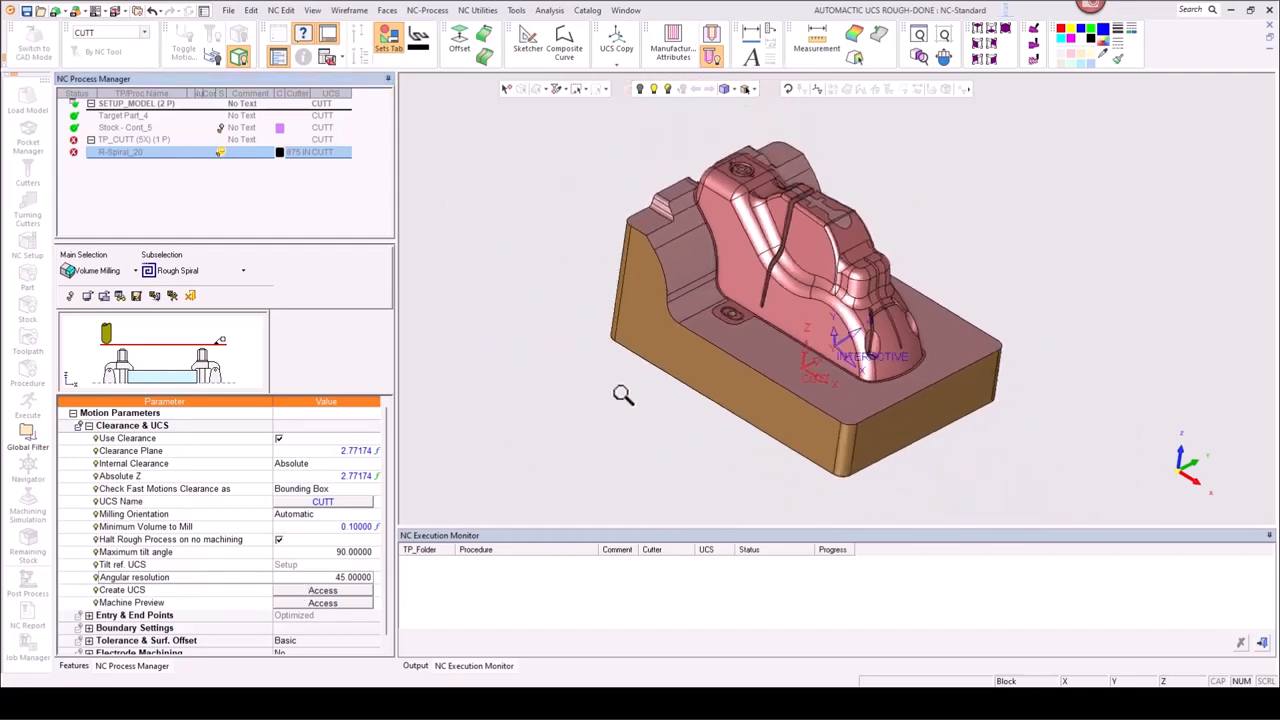
left_click_drag(622, 394, 583, 357, "ctrl")
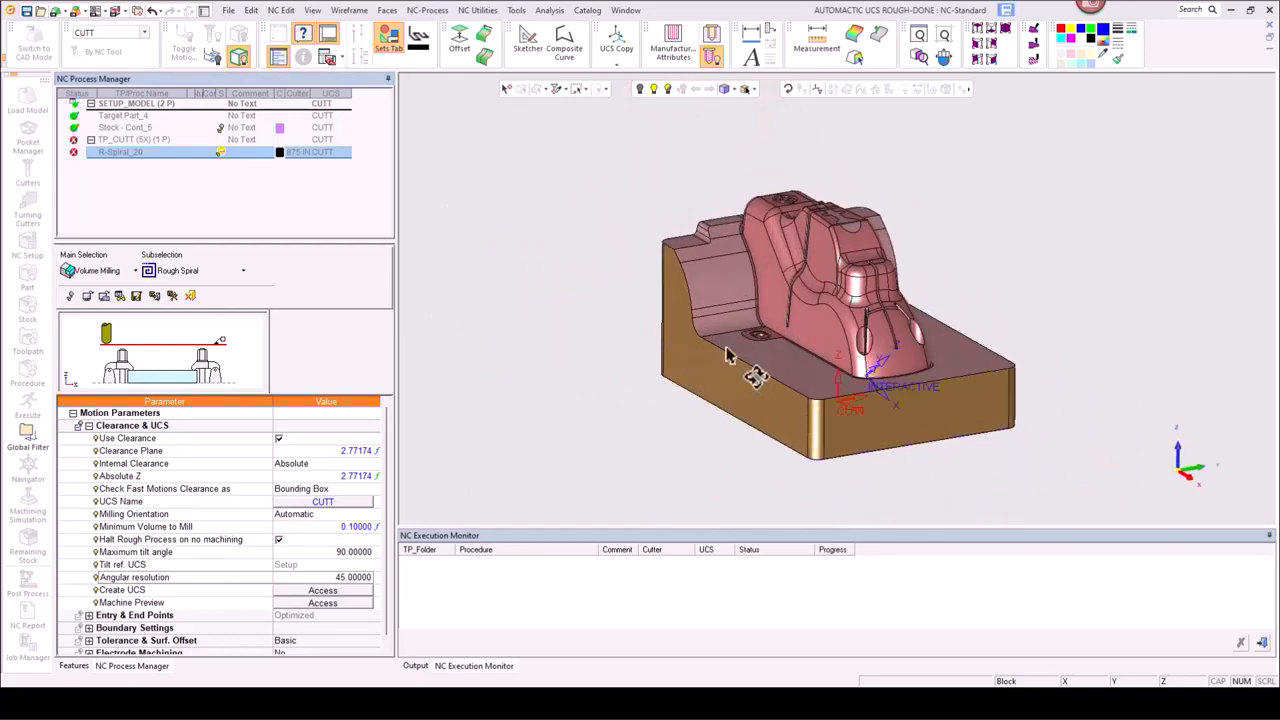
left_click_drag(795, 345, 1014, 314, "ctrl")
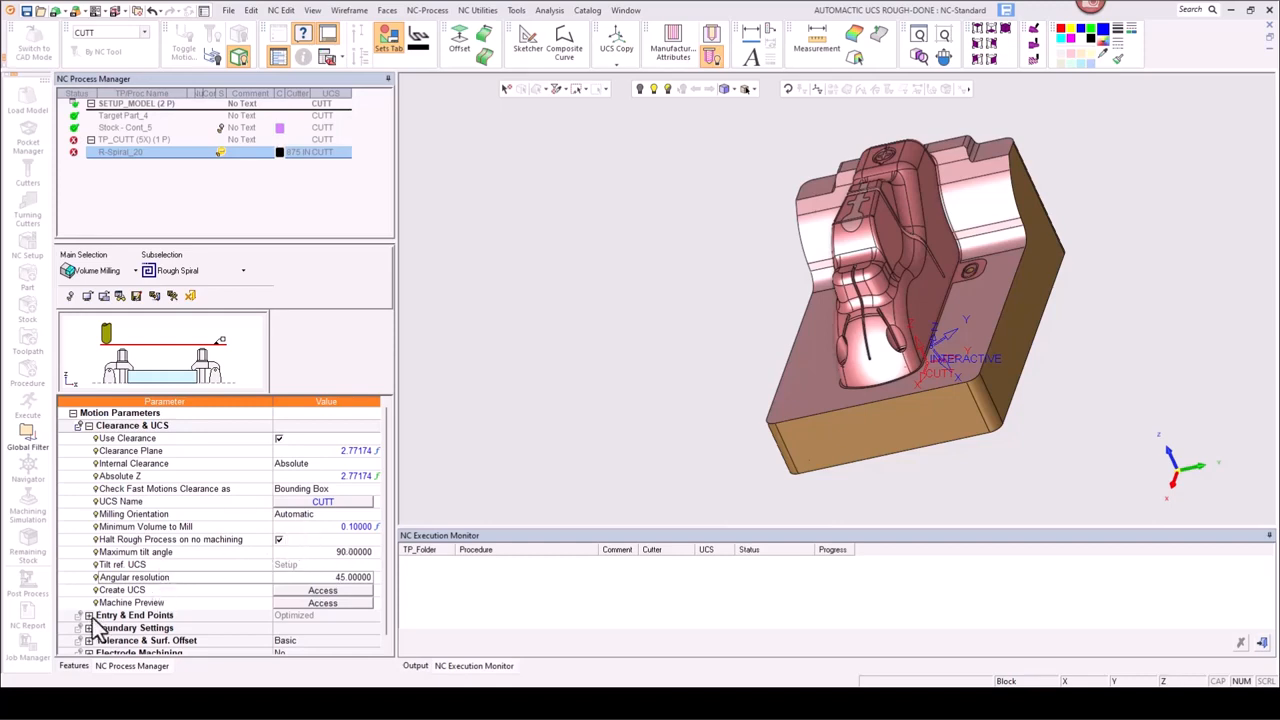
scroll(92, 617, "down", 1)
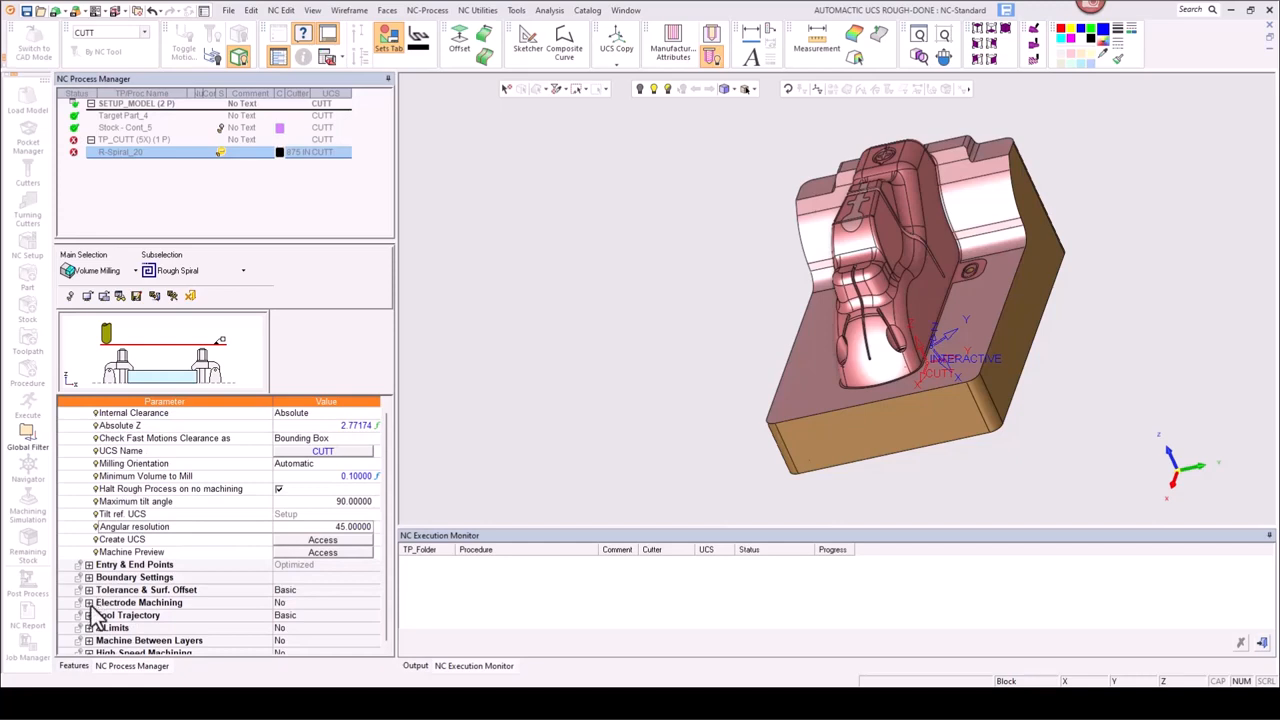
scroll(92, 617, "up", 1)
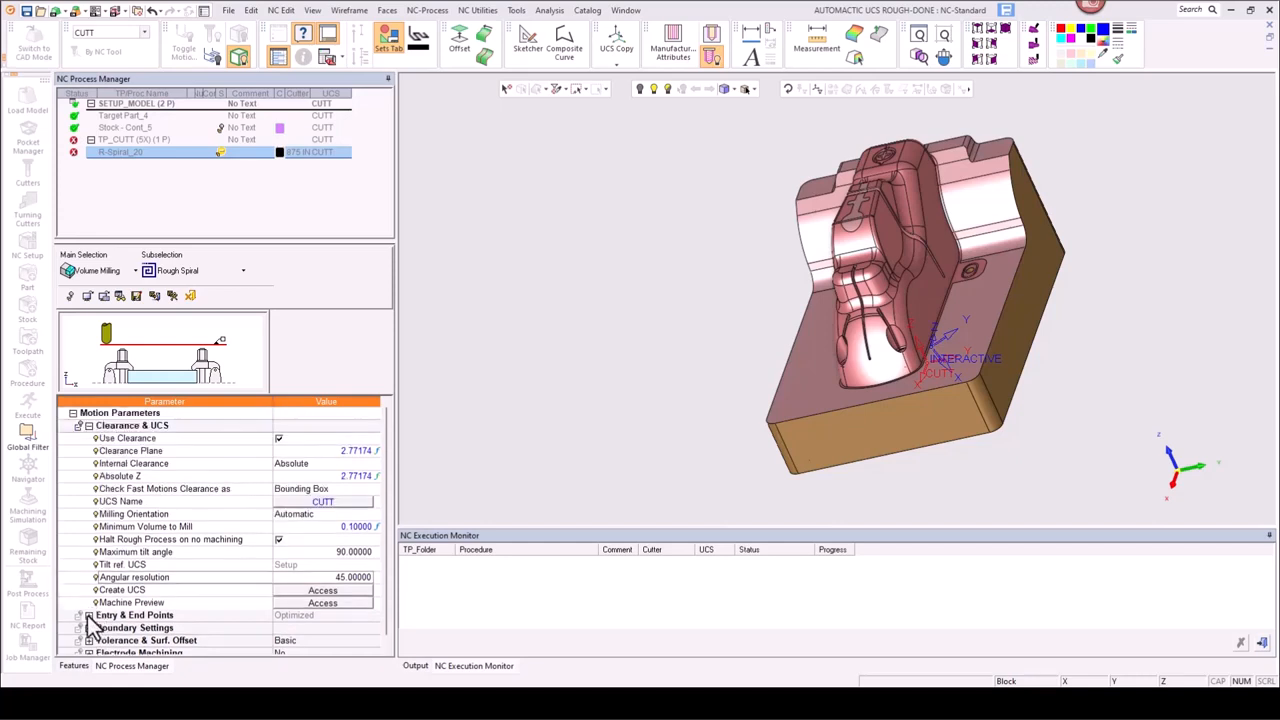
scroll(100, 625, "down", 1)
left_click(88, 615)
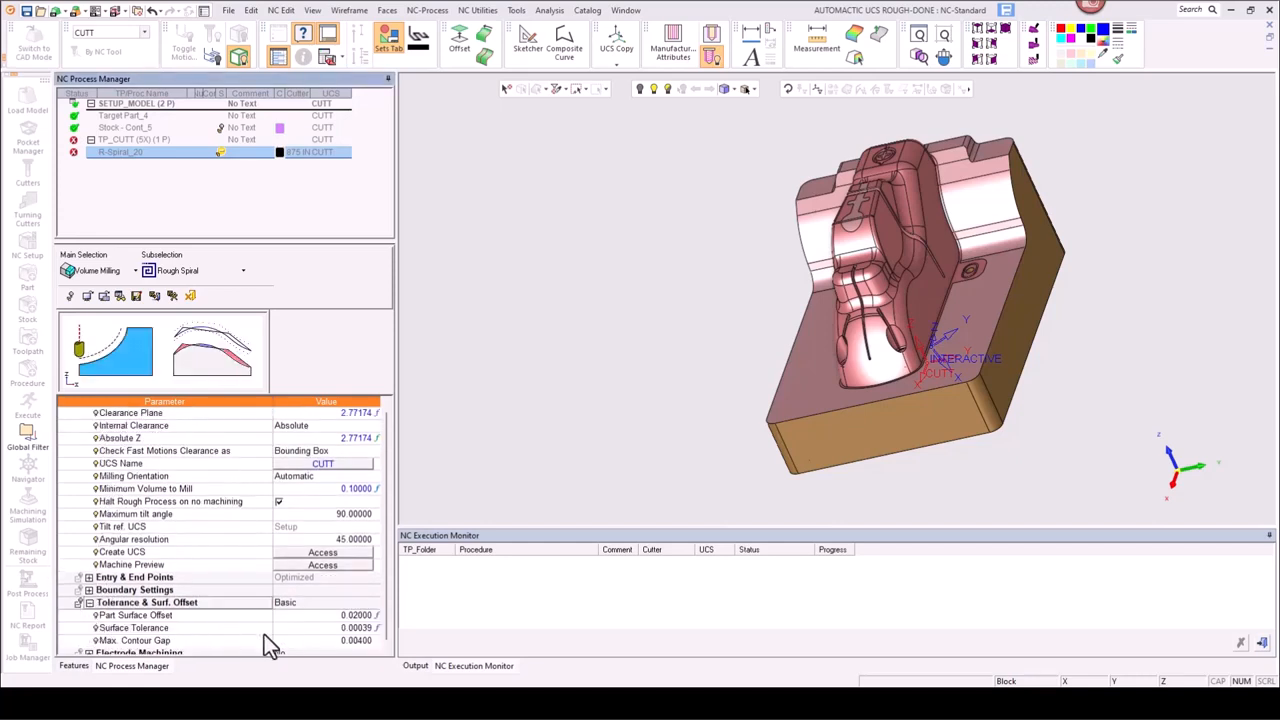
- Save and calculate the rough spiral procedure, hiding its tool motions and showing its remaining stock
right_click(533, 217)
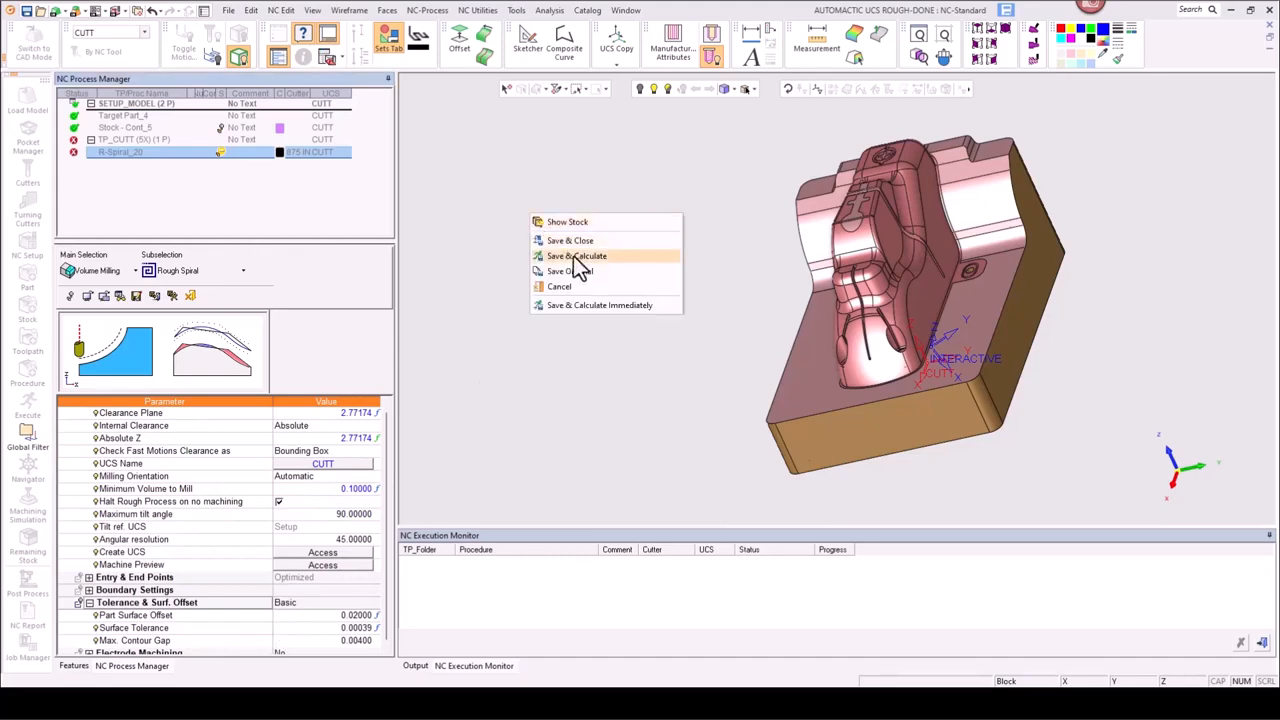
left_click(545, 257)
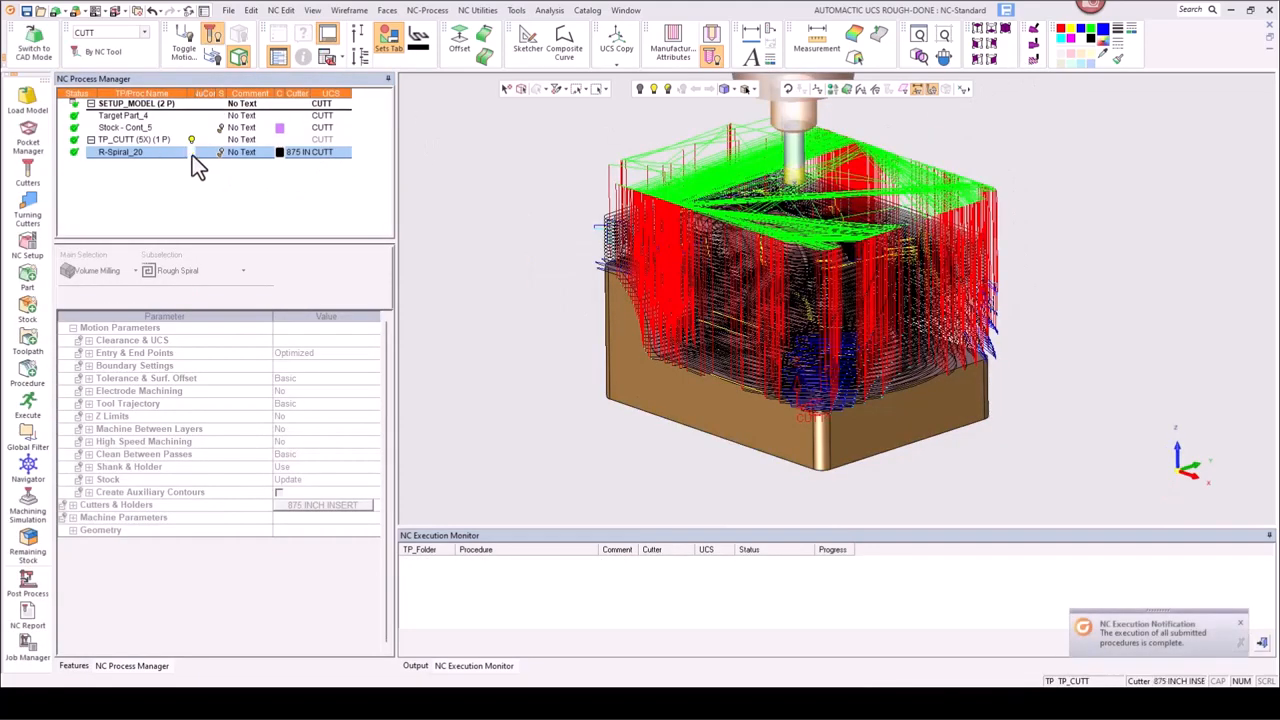
left_click(192, 153)
left_click(219, 155)
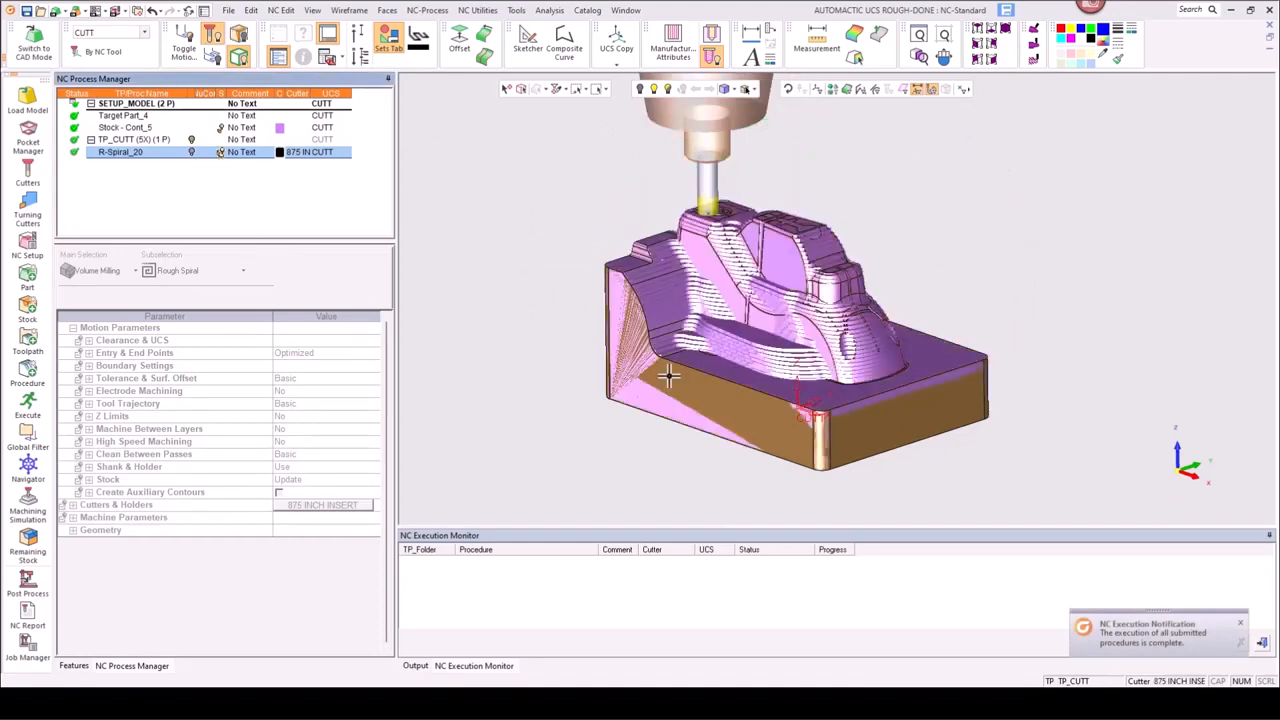
- Examine the remaining stock of R-Spiral_20 against the target part, and hide the stock again
left_click_drag(783, 358, 768, 358, "ctrl")
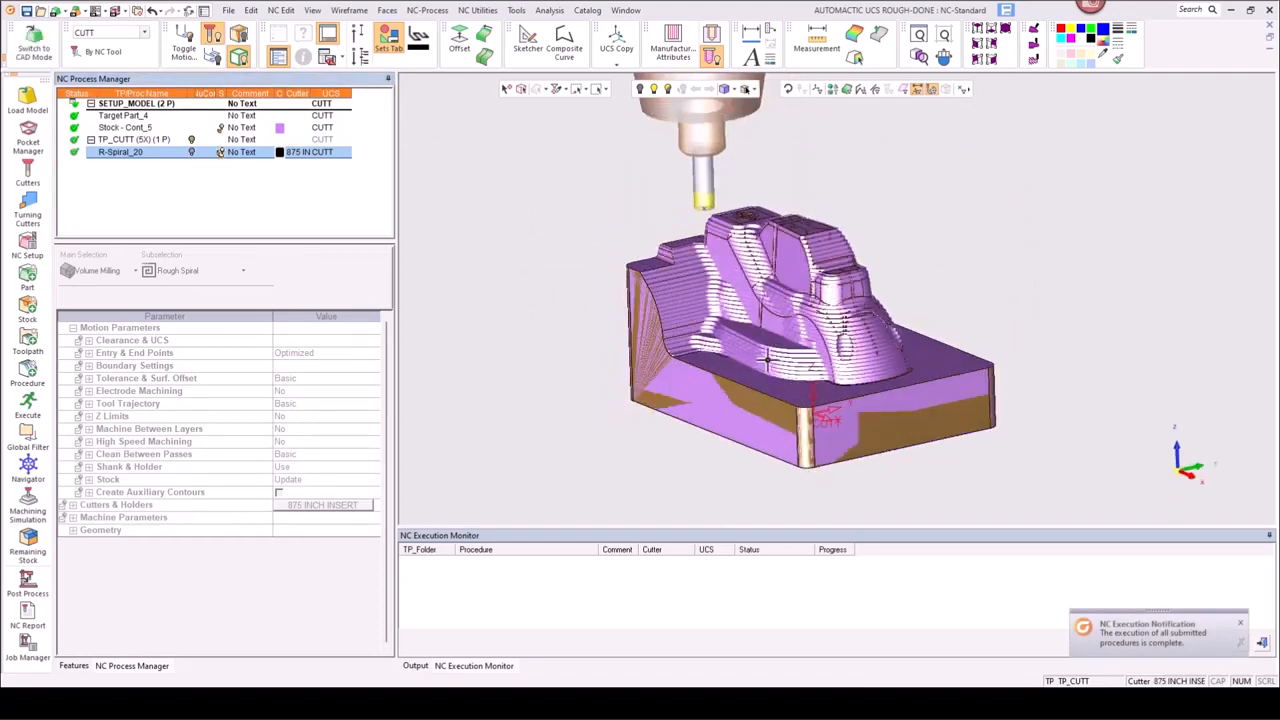
right_click_drag(768, 345, 757, 245, "ctrl")
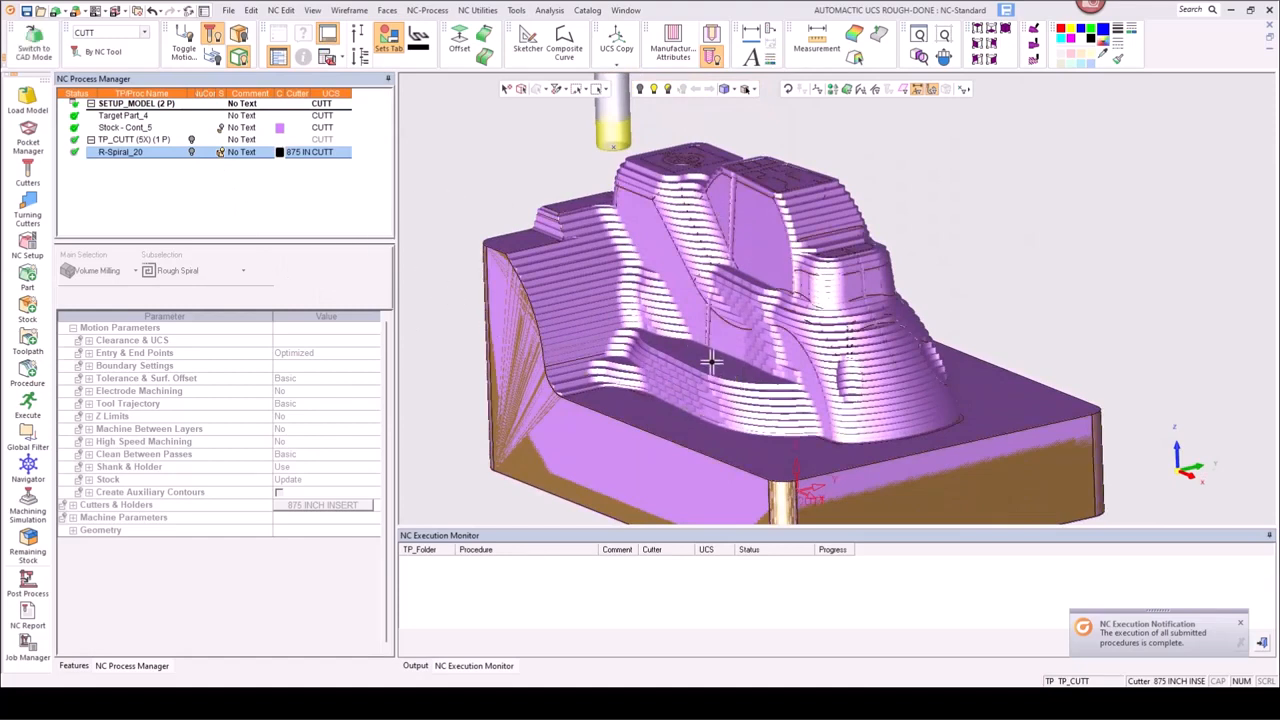
left_click(220, 152)
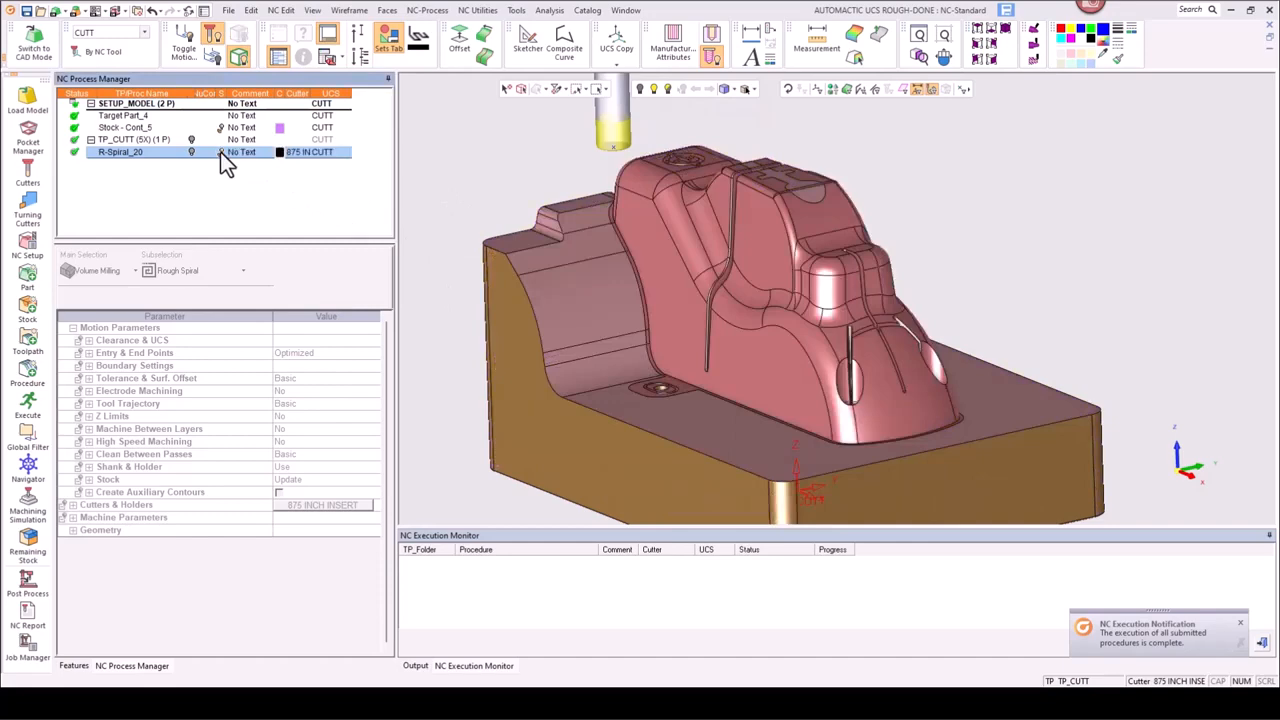
left_click(220, 152)
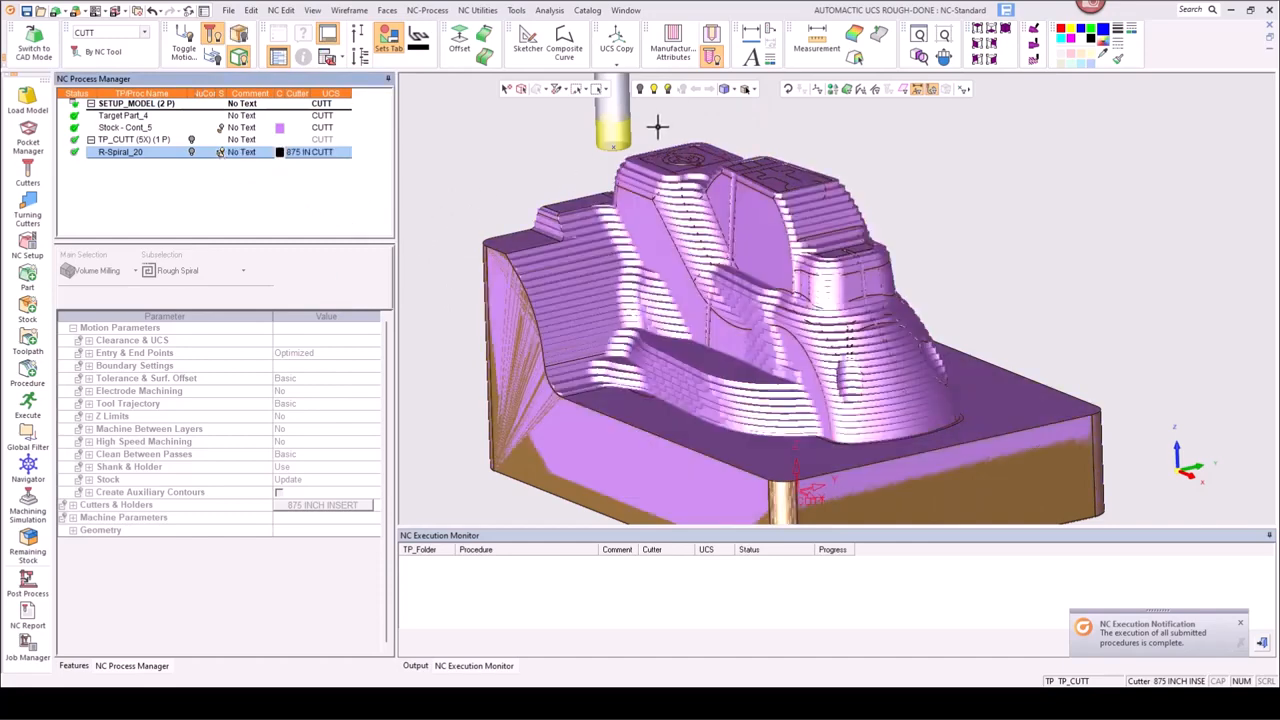
right_click_drag(643, 121, 627, 318, "ctrl")
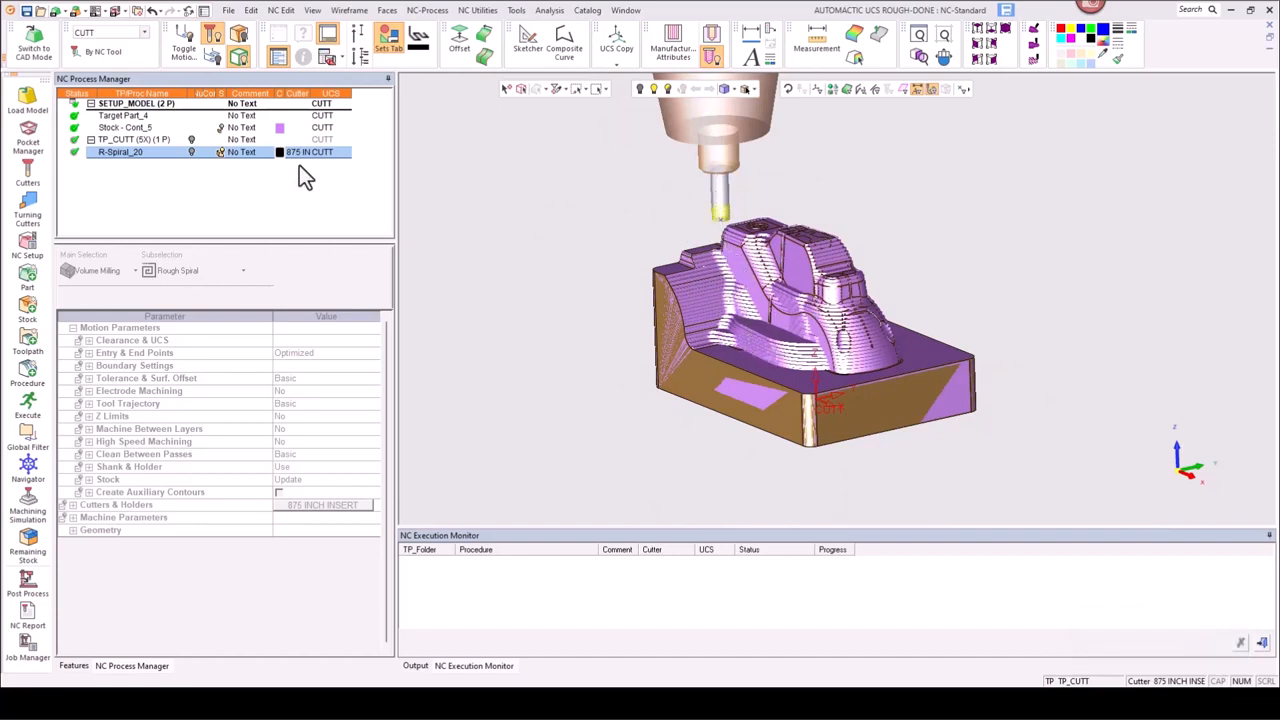
left_click(220, 152)
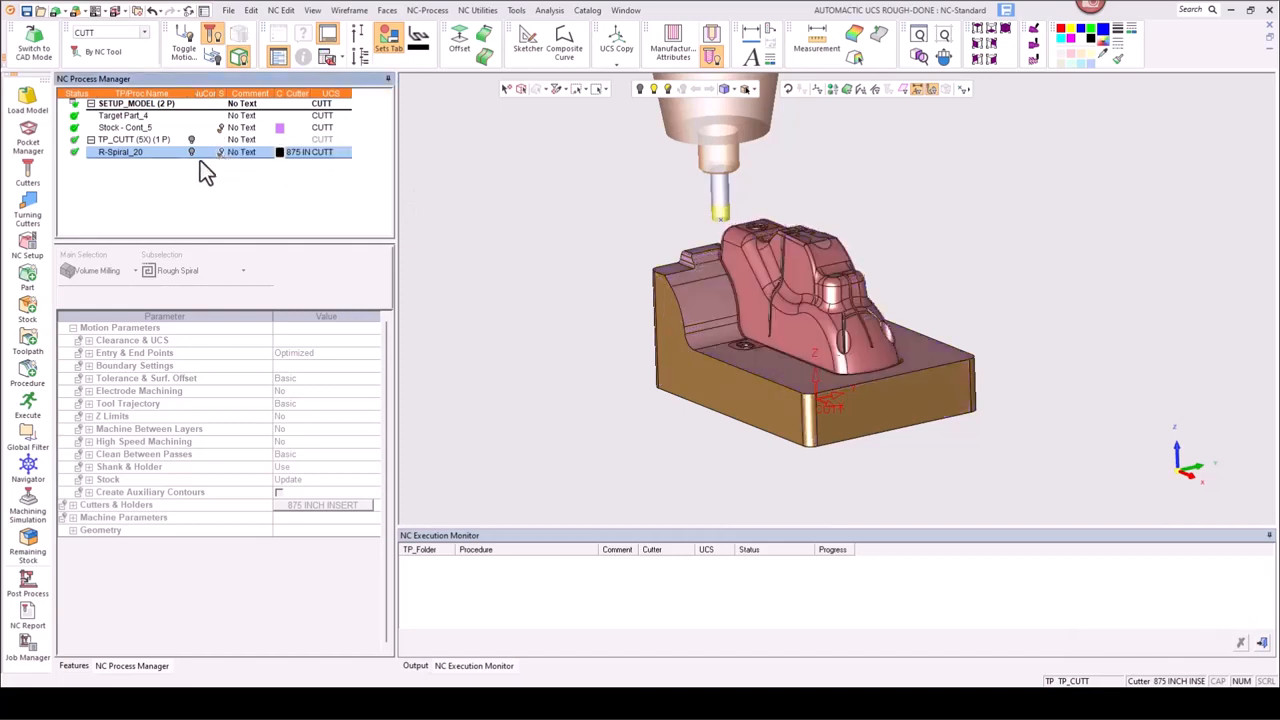
- Copy the R-Spiral_20 procedure and paste it three times into the TP_CUTT toolpath
right_click(105, 153)
left_click(120, 205)
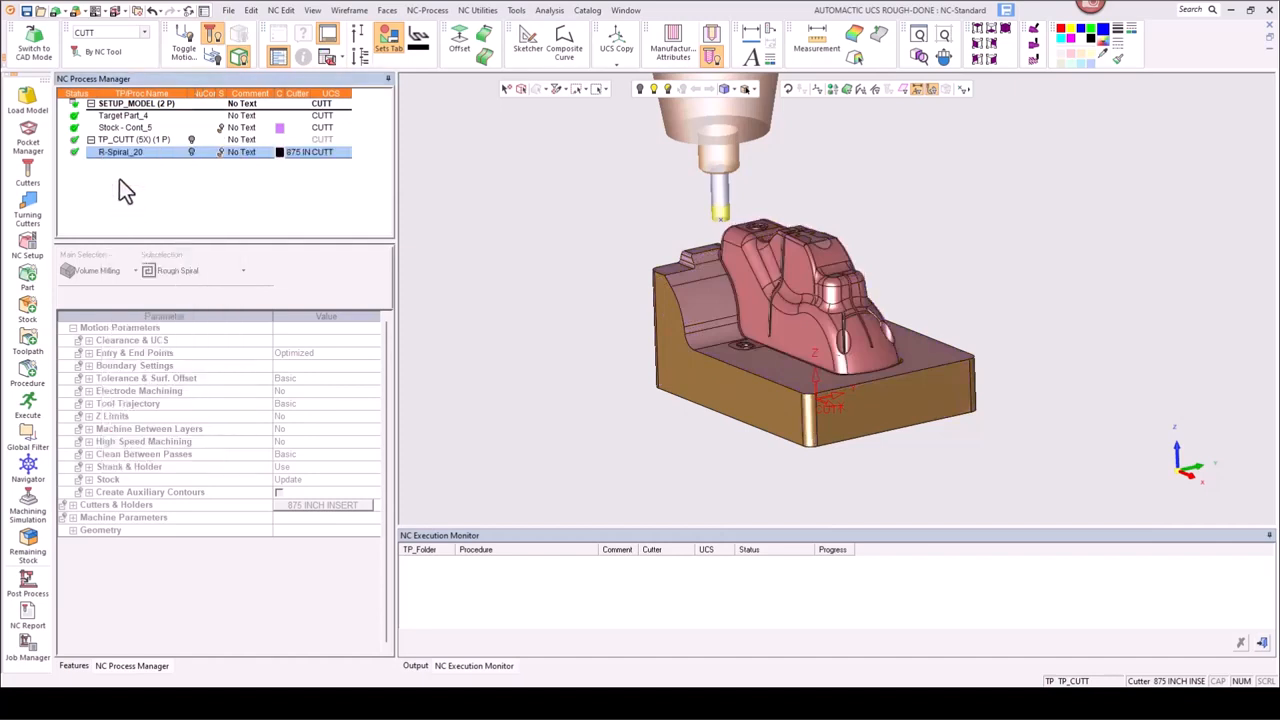
right_click(119, 179)
left_click(140, 246)
right_click(120, 197)
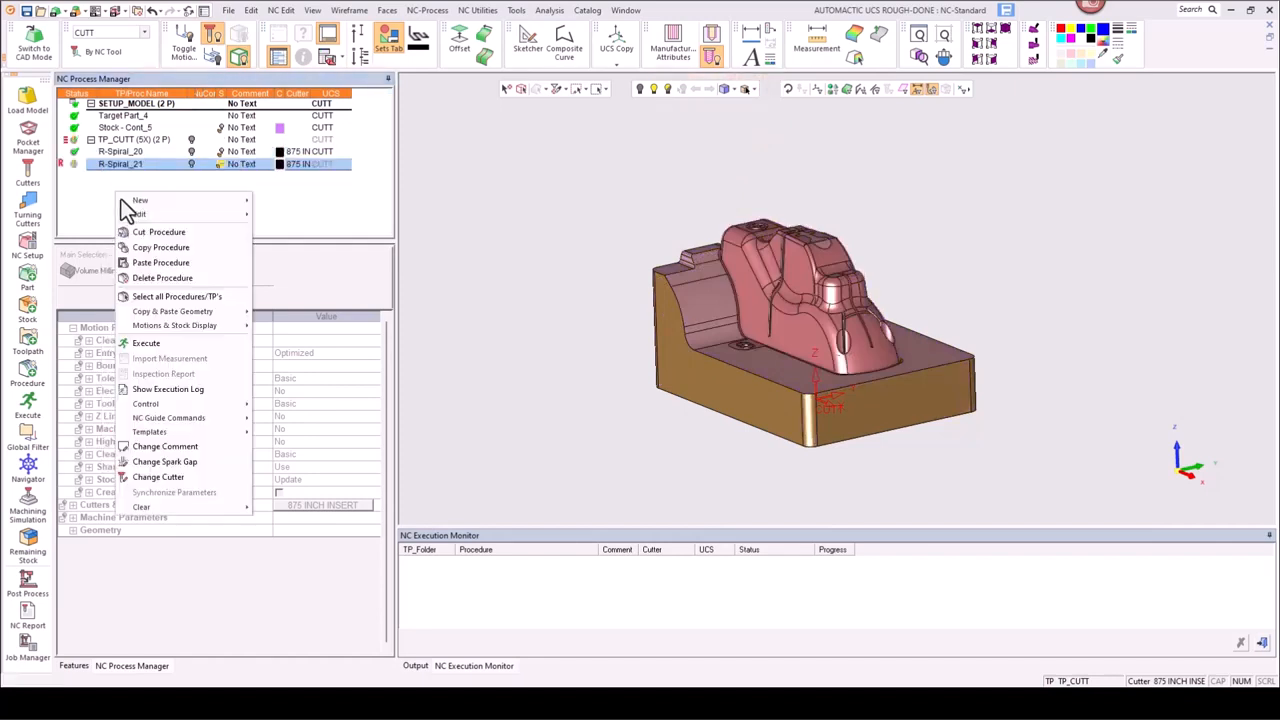
left_click(138, 263)
right_click(128, 188)
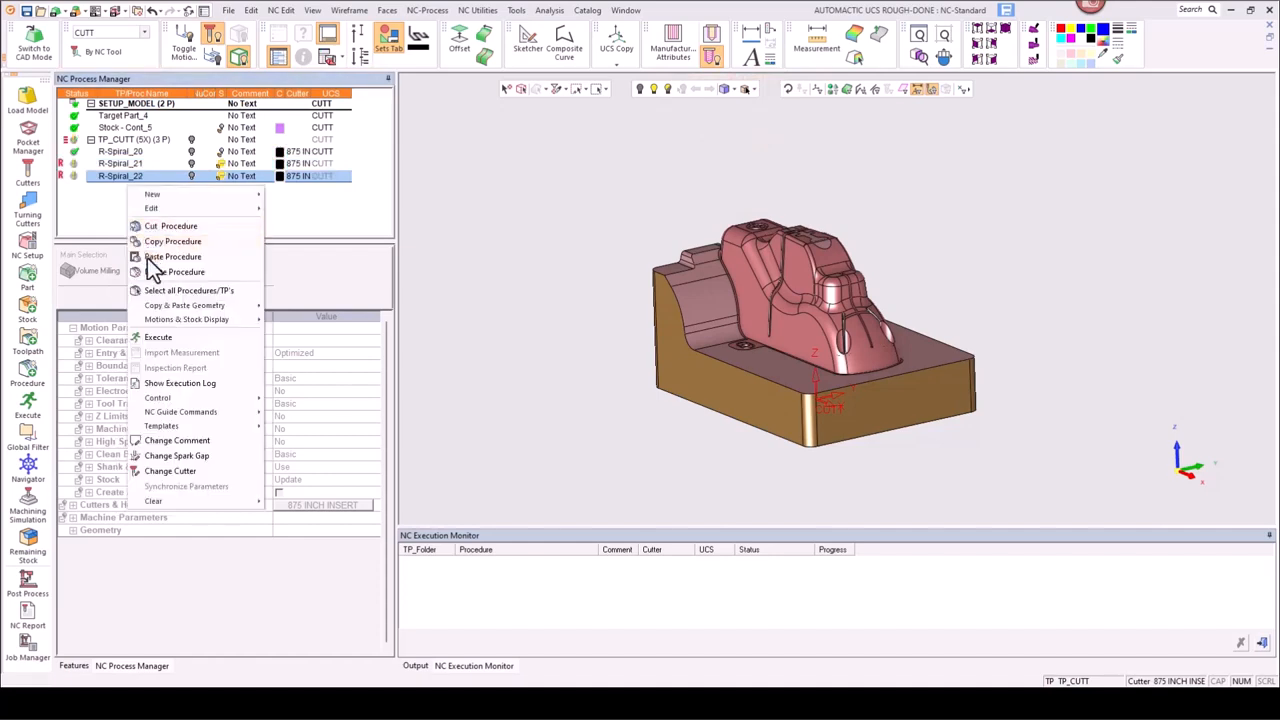
left_click(147, 258)
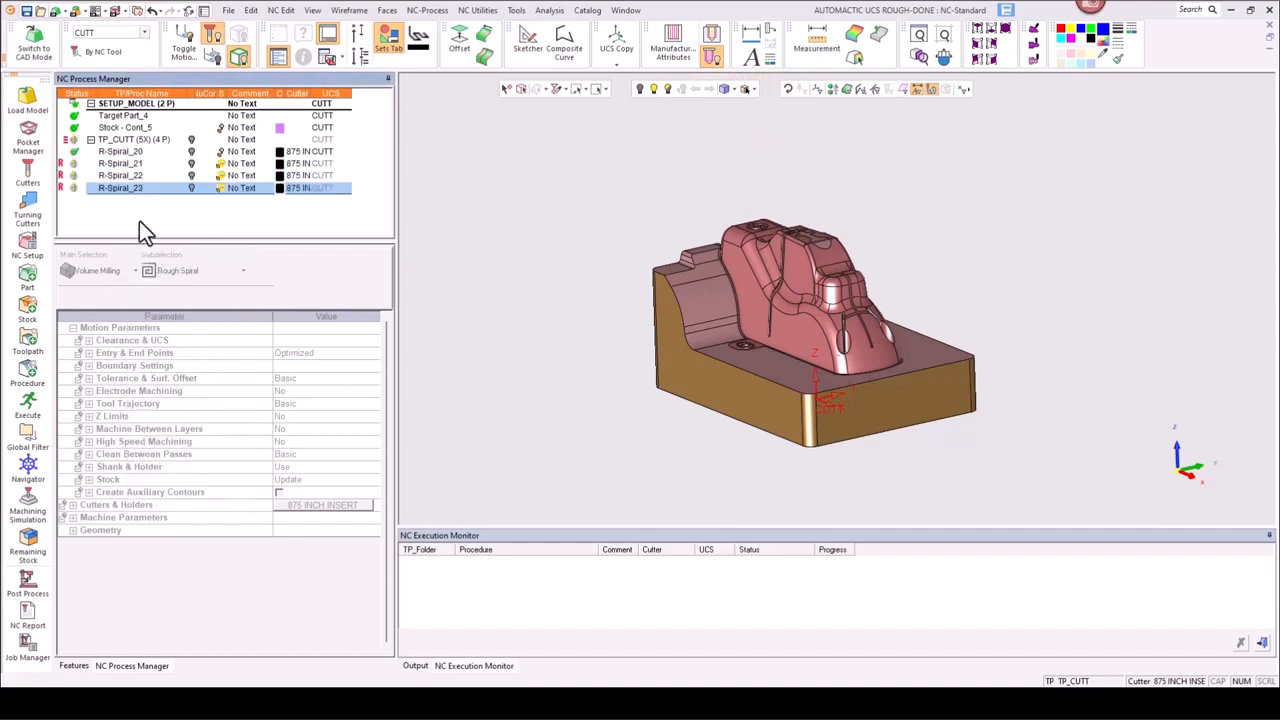
- Execute all procedures of the TP_CUTT toolpath, with notification when all procedures have been executed
left_click(132, 140)
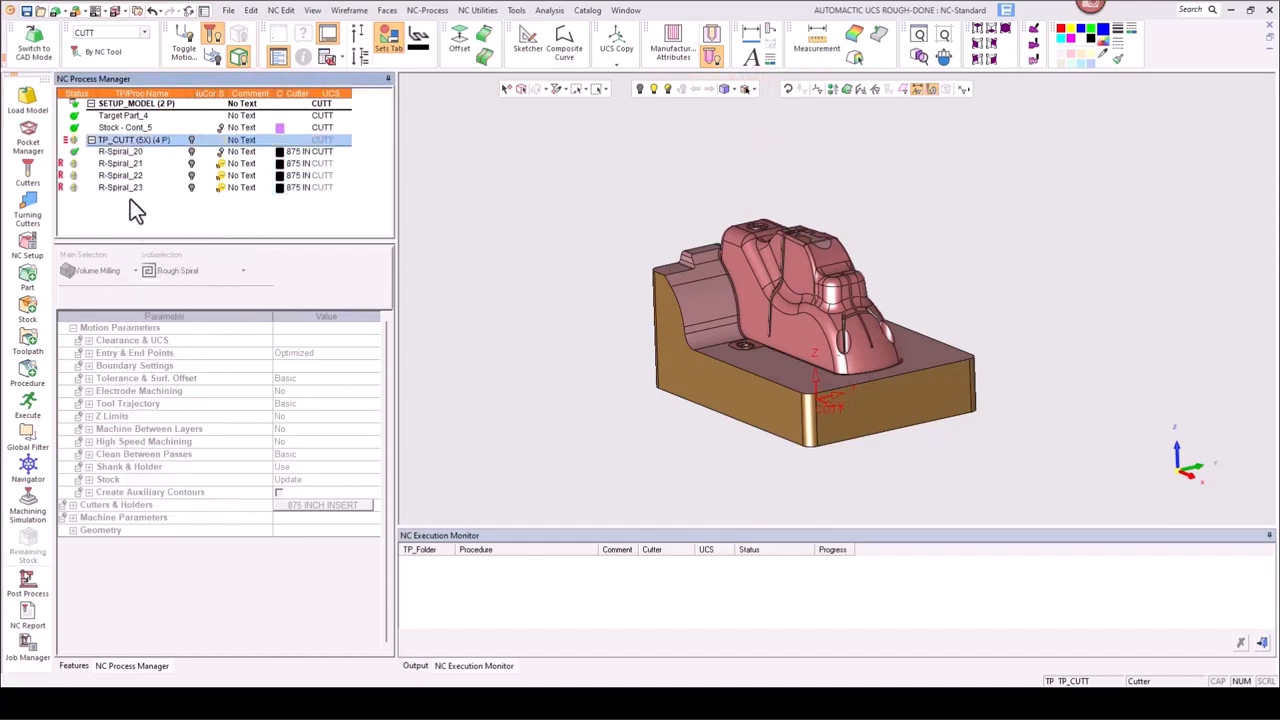
left_click(27, 400)
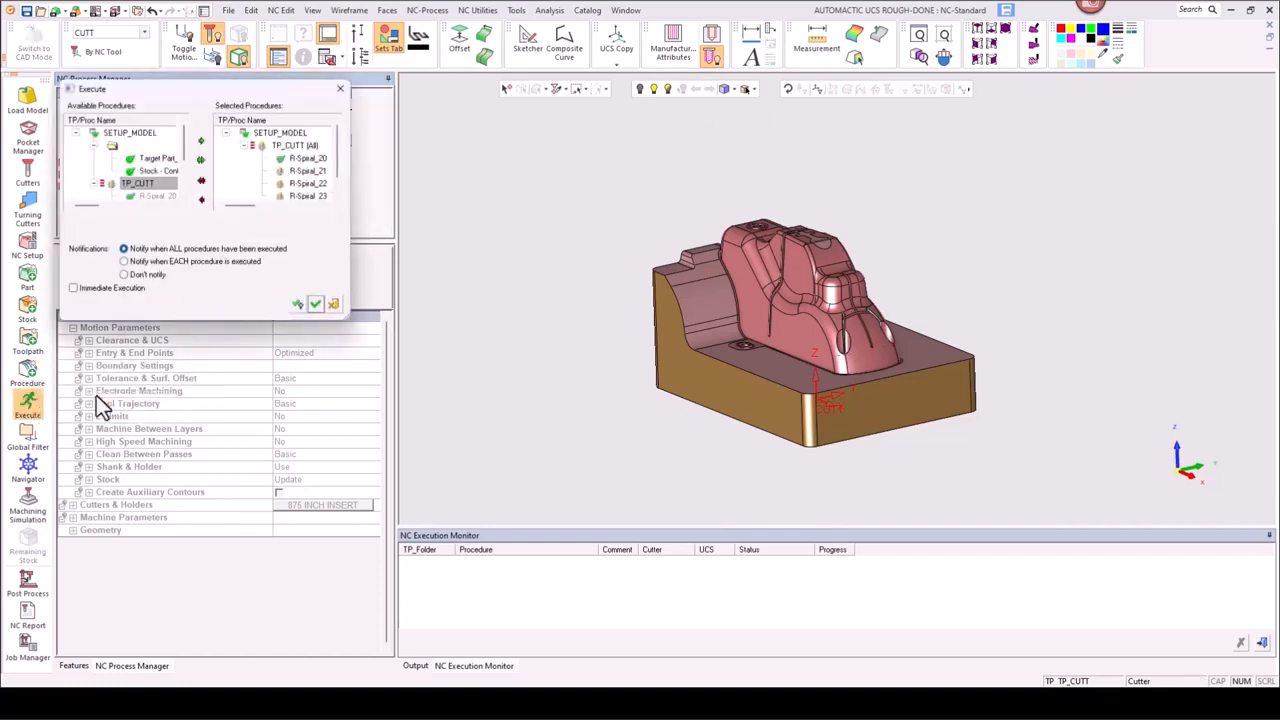
left_click(315, 304)
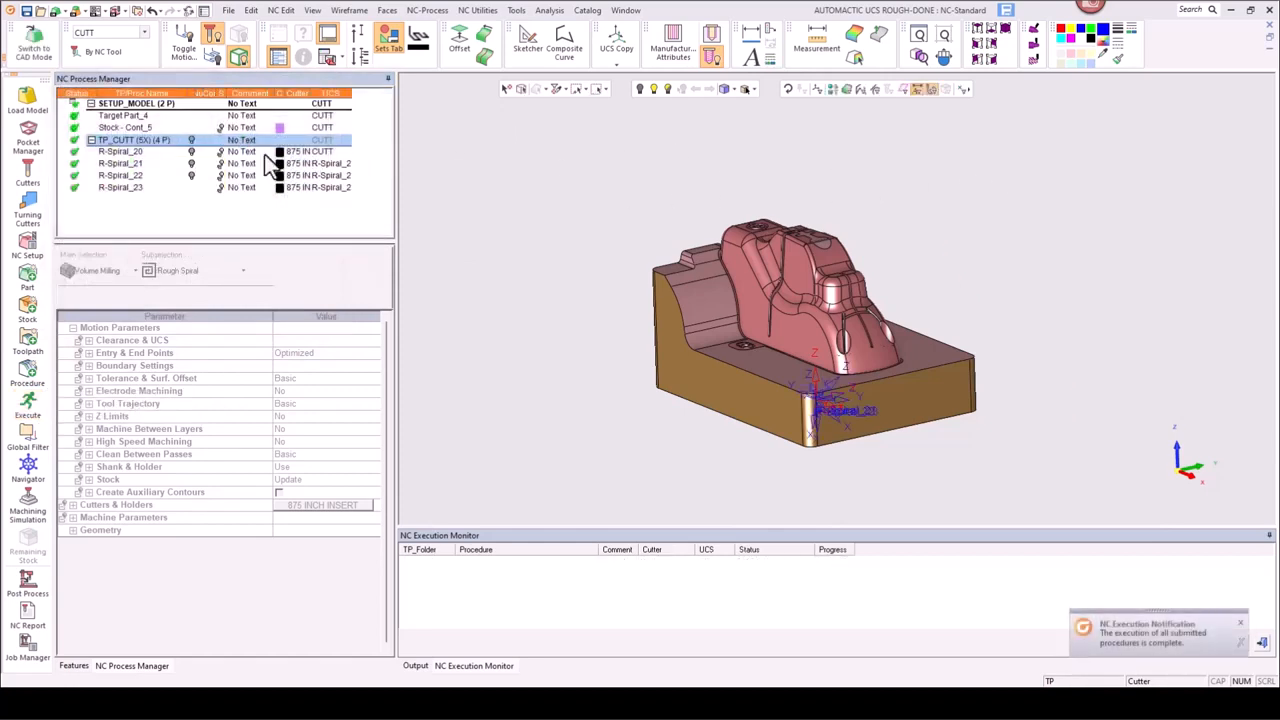
- Show and examine the remaining stock of R-Spiral_20, R-Spiral_21 and R-Spiral_22 in sequence, and hide the stock display again
left_click(221, 153)
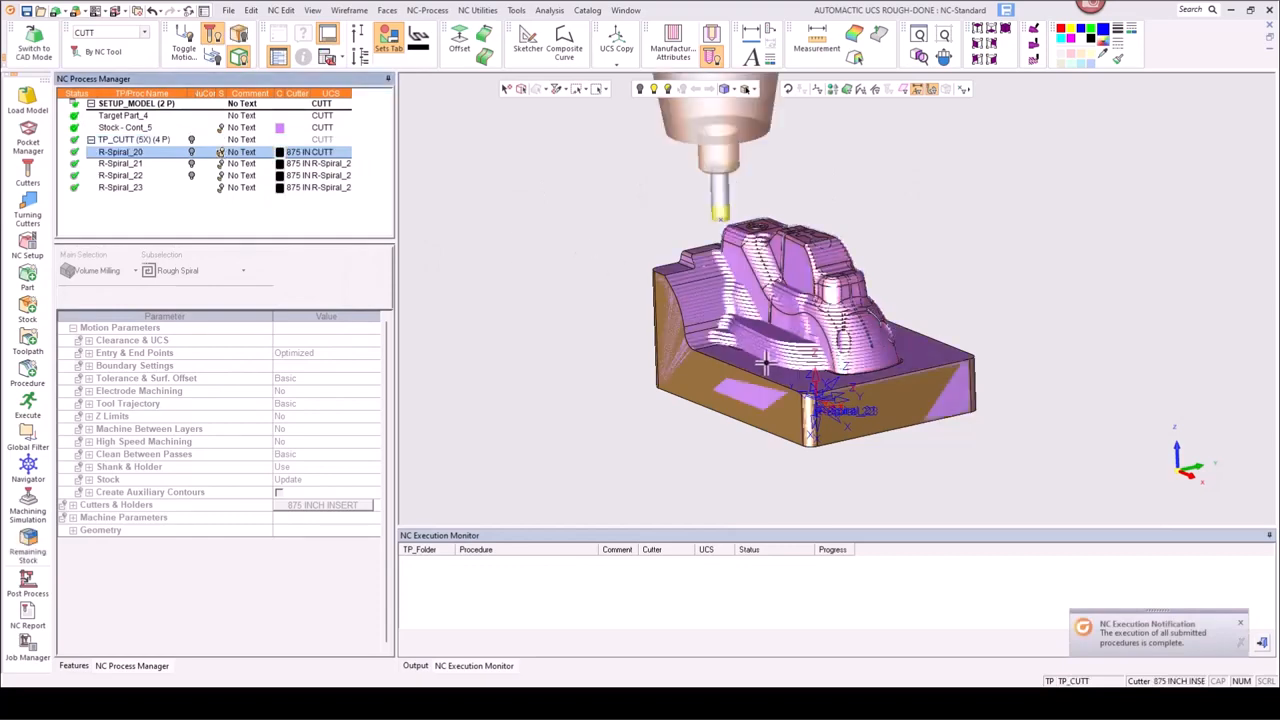
right_click_drag(767, 362, 778, 208, "ctrl")
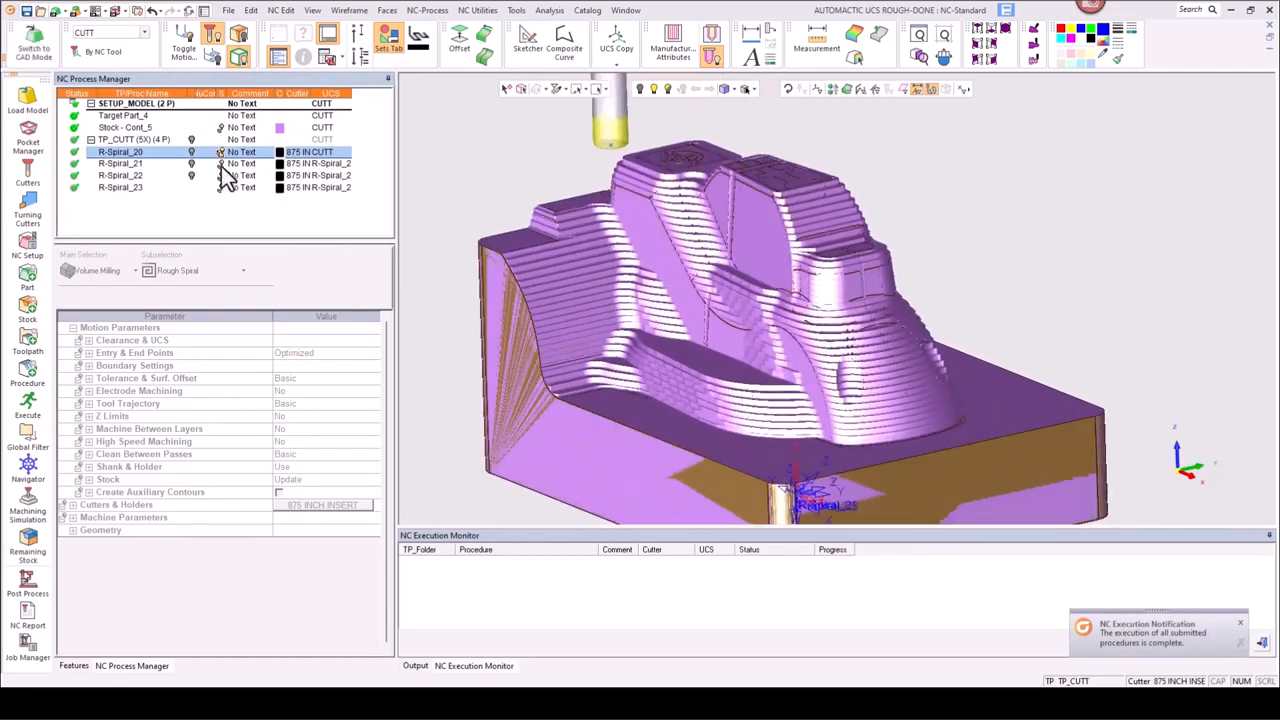
left_click(221, 164)
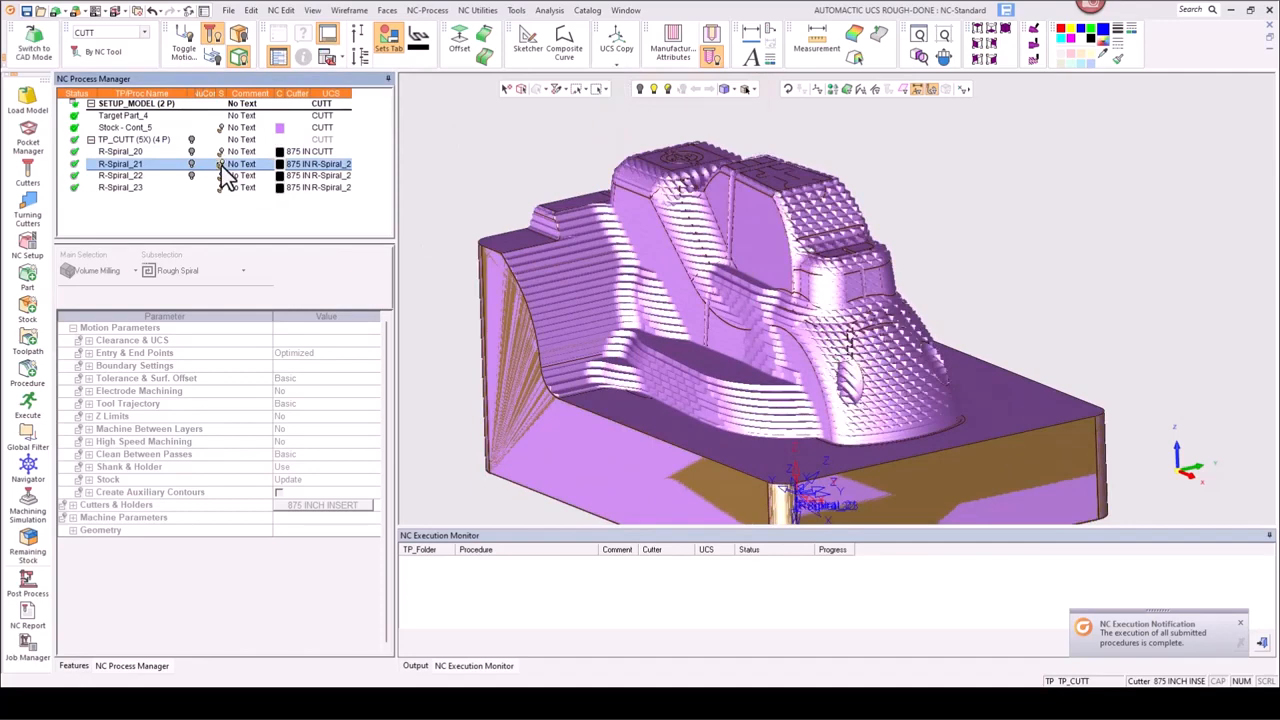
left_click_drag(977, 409, 940, 411, "ctrl")
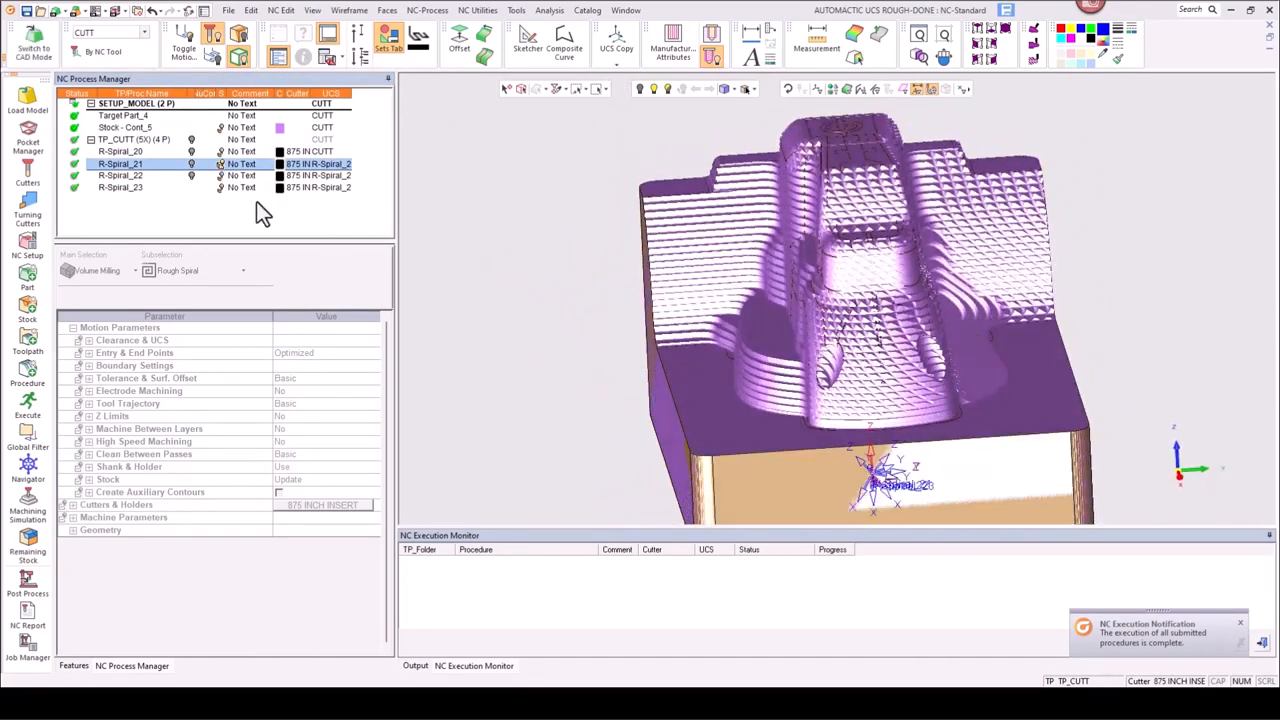
left_click(221, 176)
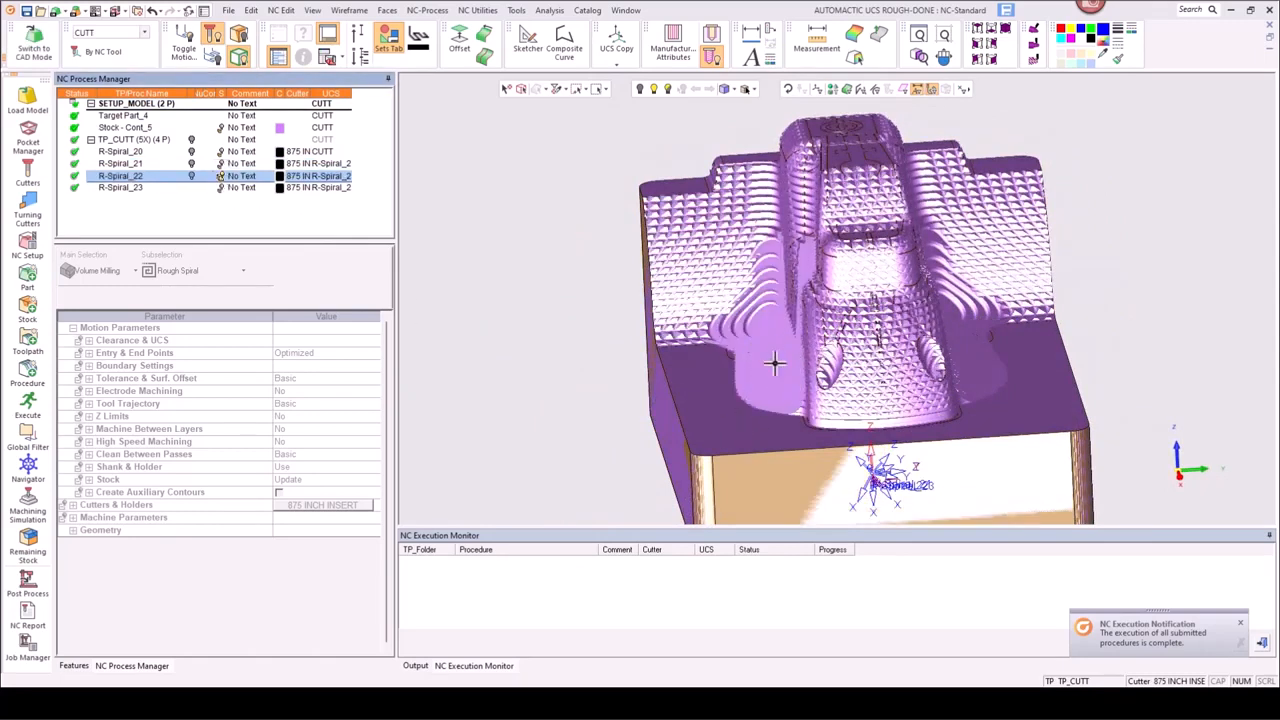
left_click(221, 181)
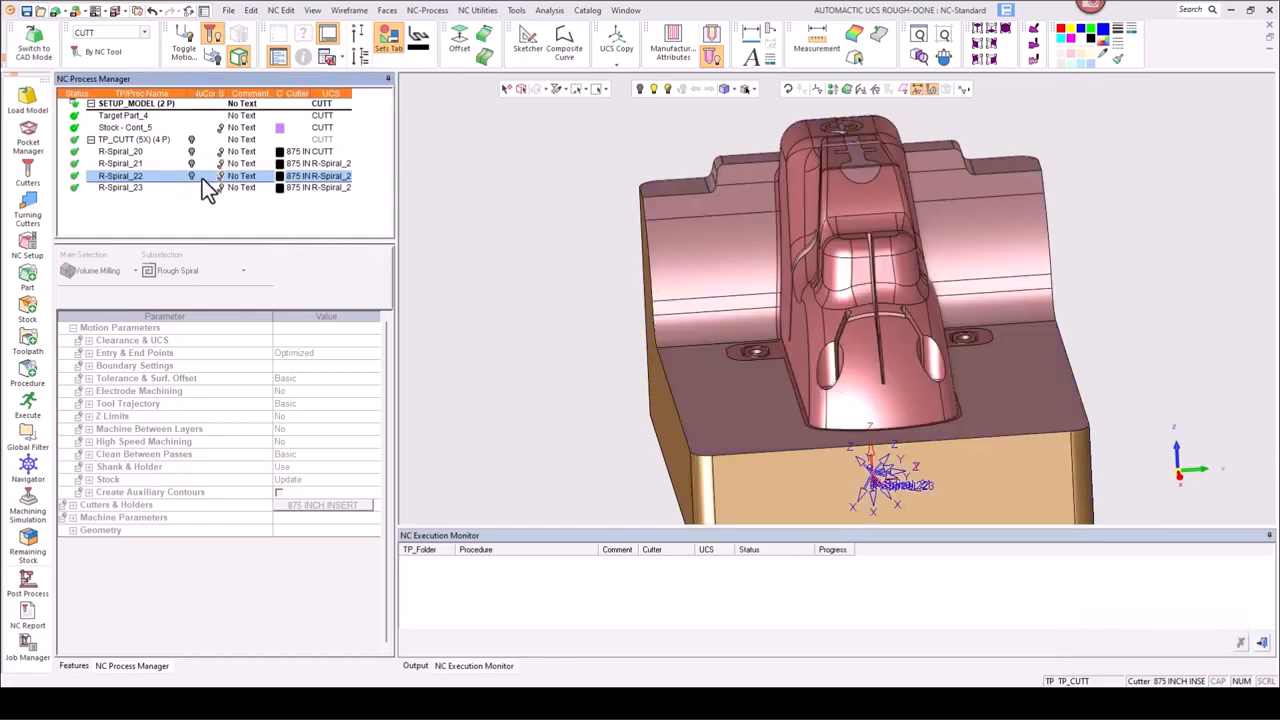
- Examine the tool motions of R-Spiral_22 around the part, and hide them again
left_click(191, 176)
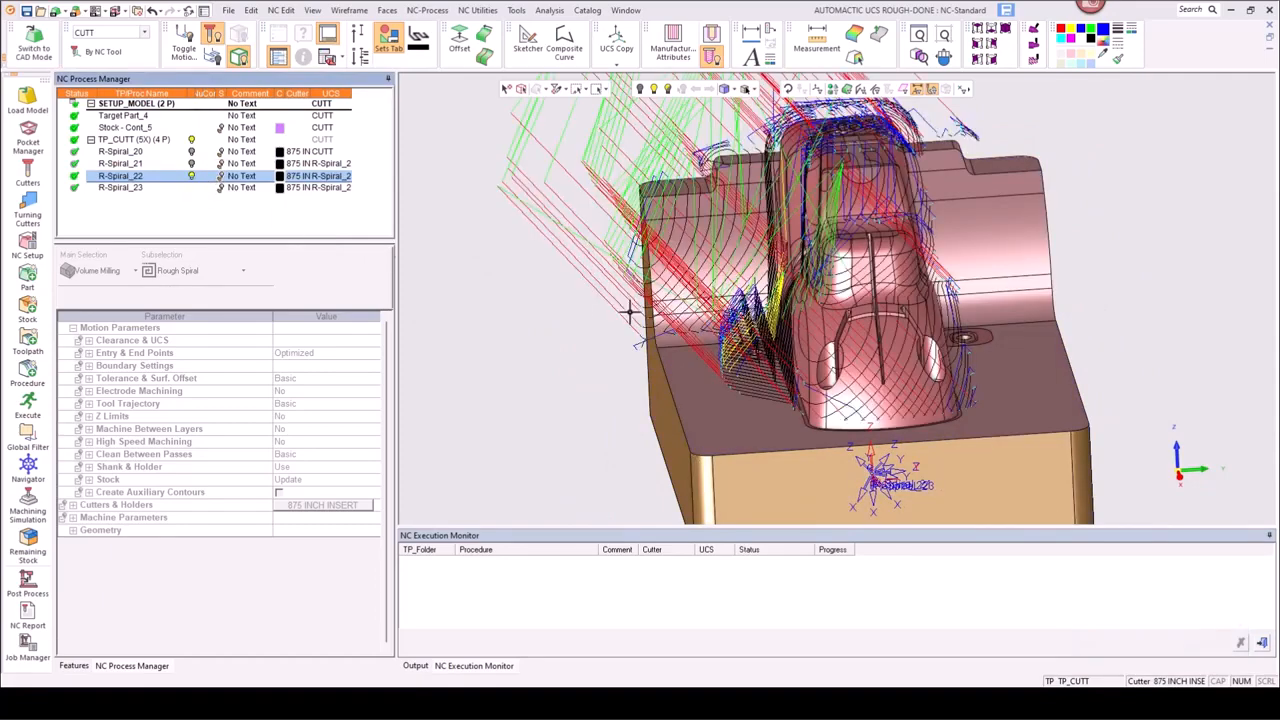
middle_click_drag(629, 309, 760, 256)
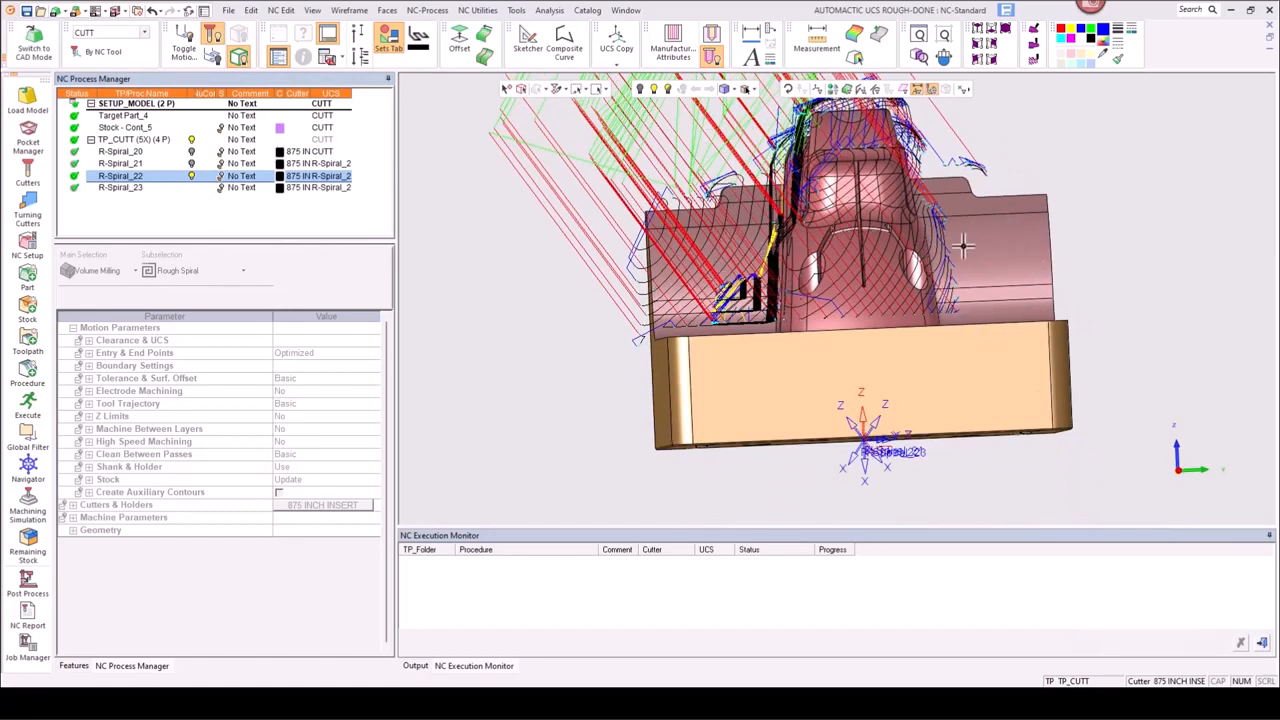
scroll(761, 362, "down", 3)
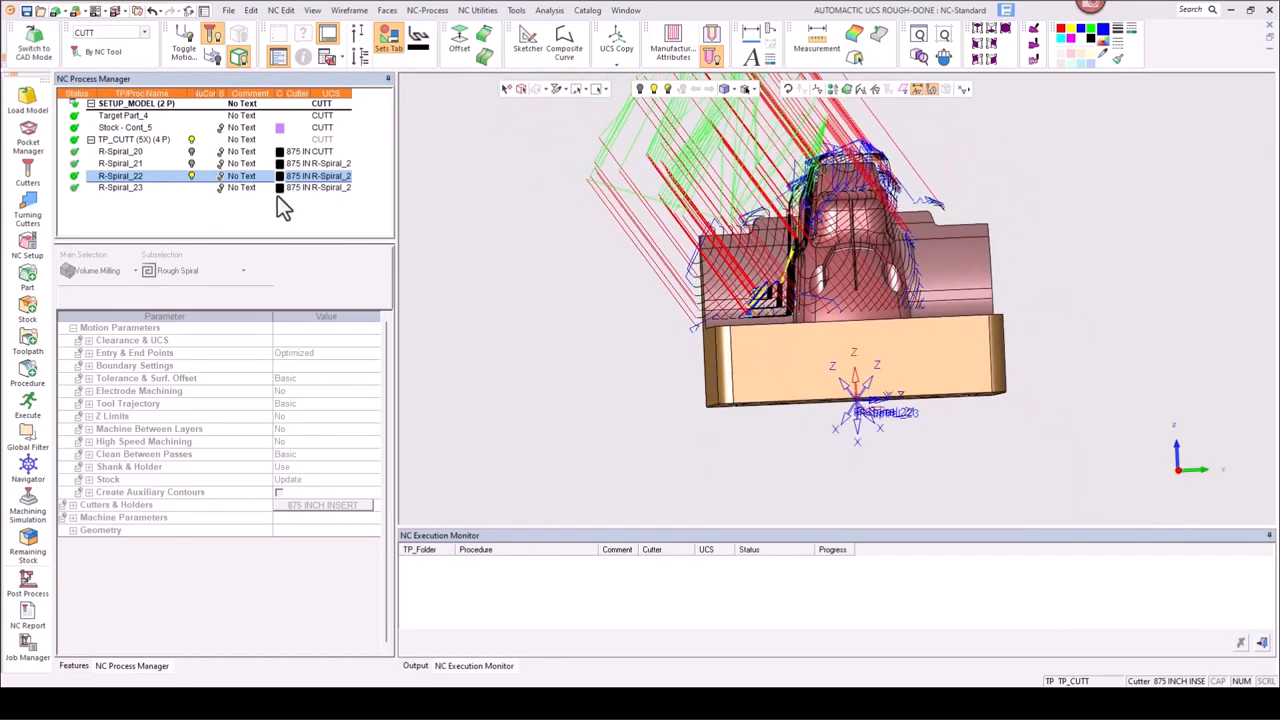
left_click(182, 187)
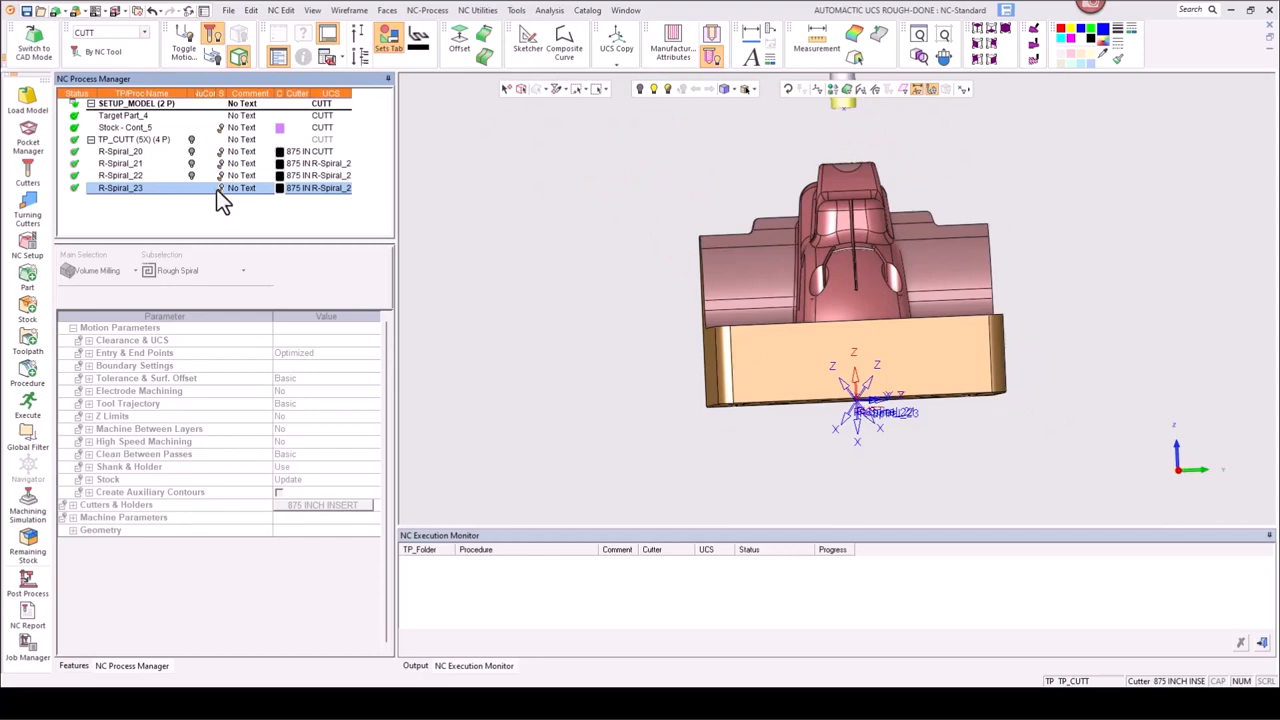
- Examine the remaining stock of R-Spiral_23 from several sides, and hide it again
left_click(221, 188)
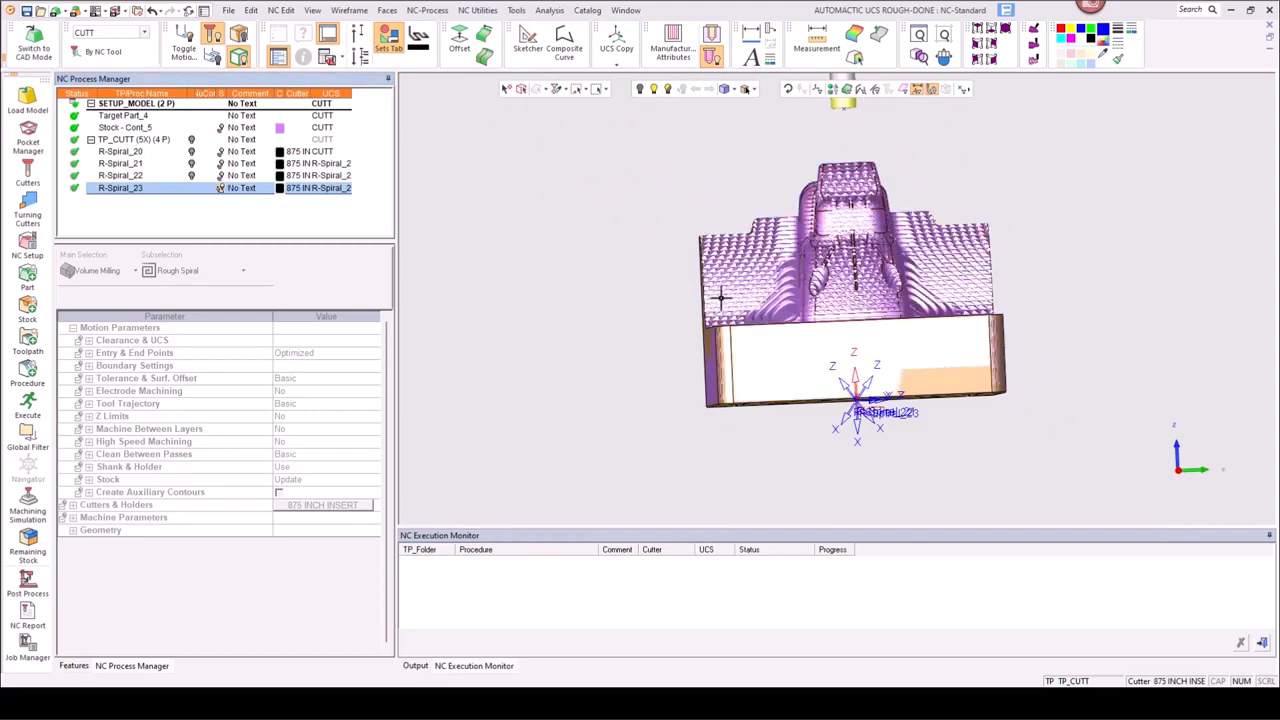
mouse_move(726, 288)
middle_mouse_down()
mouse_move(770, 320)
mouse_move(771, 337)
middle_mouse_up()
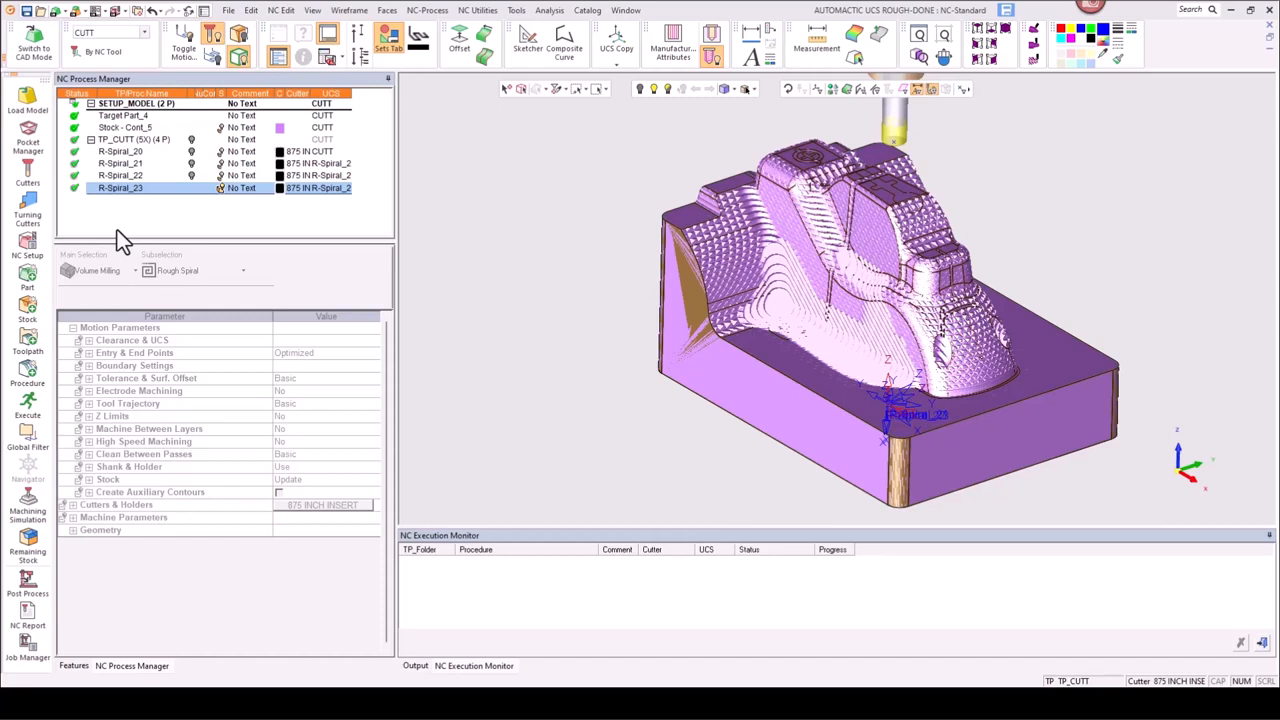
left_click(220, 190)
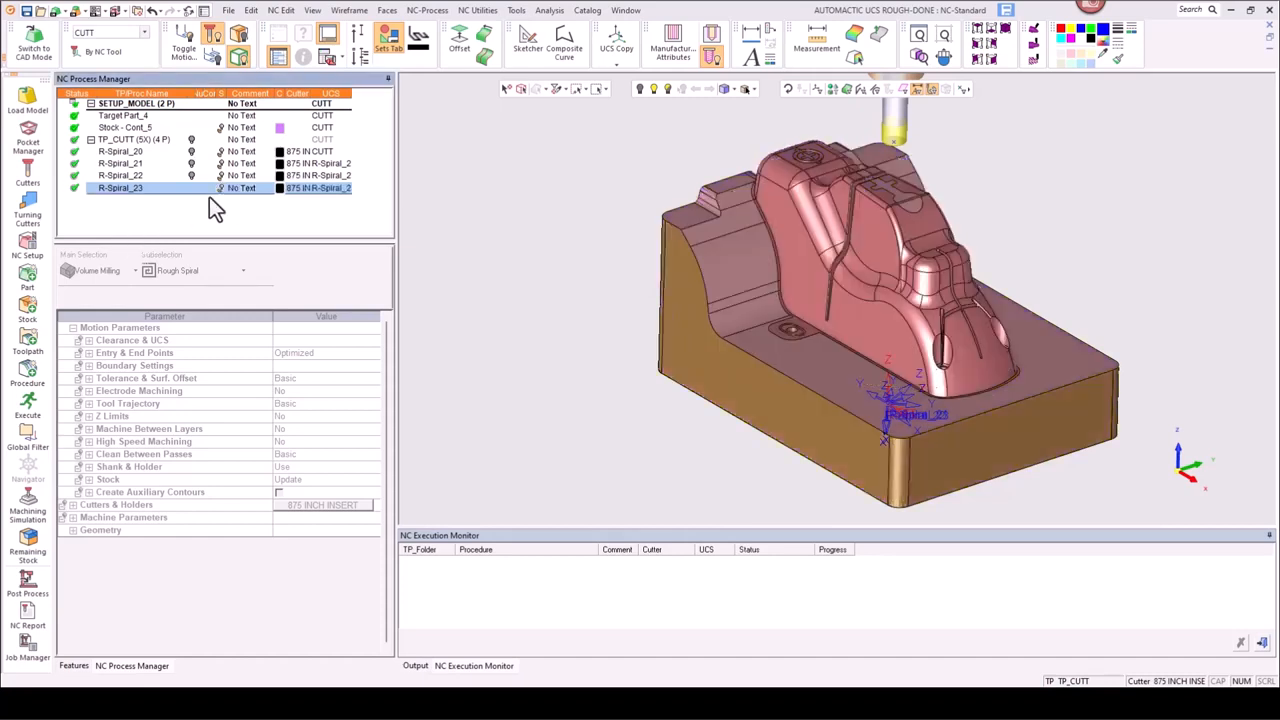
- Delete the copied procedures R-Spiral_21, R-Spiral_22 and R-Spiral_23 from the TP_CUTT toolpath
left_click(122, 166, "shift")
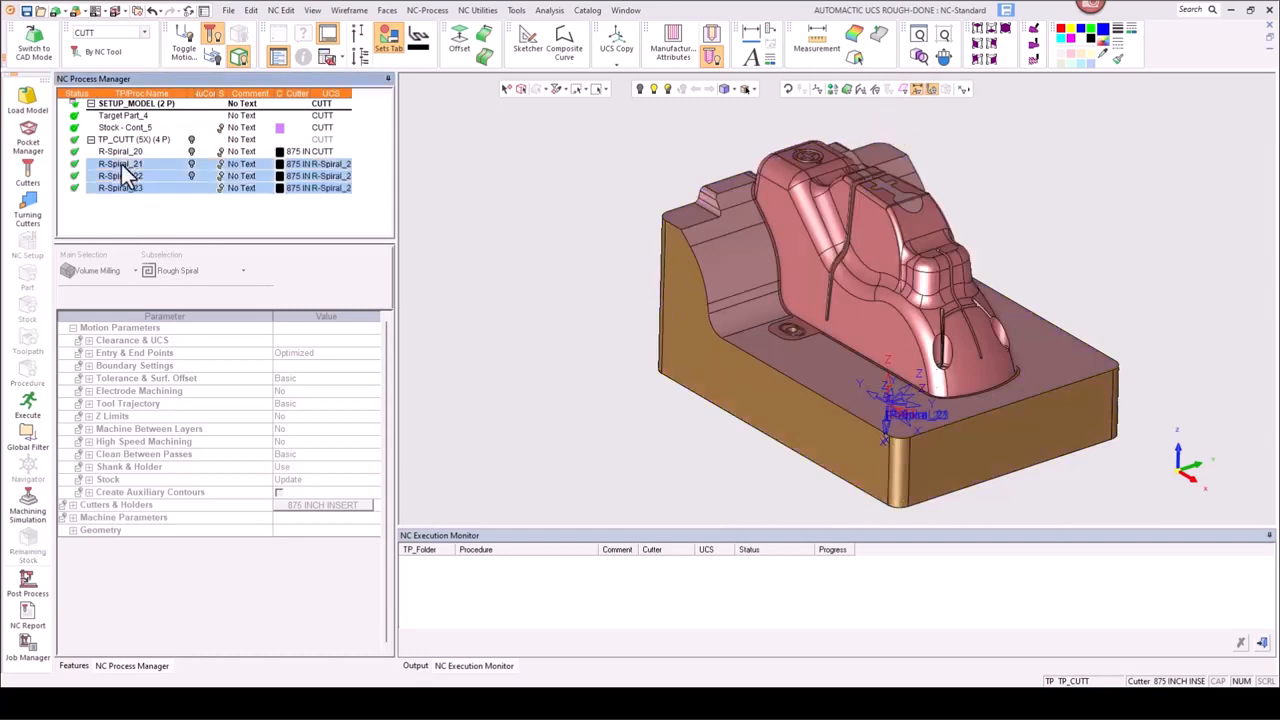
key("Delete")
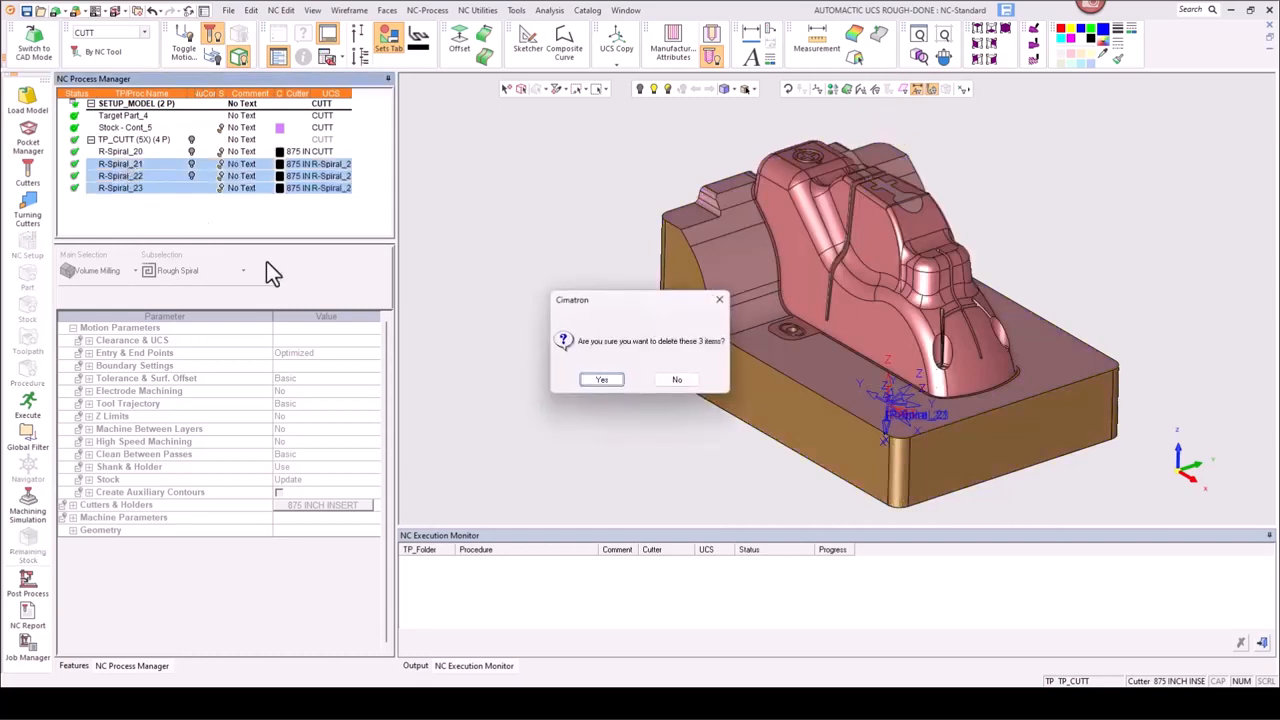
left_click(600, 379)
- Edit the R-Spiral_20 procedure to set its angular resolution to 90, and save and close it without calculating
double_click(150, 153)
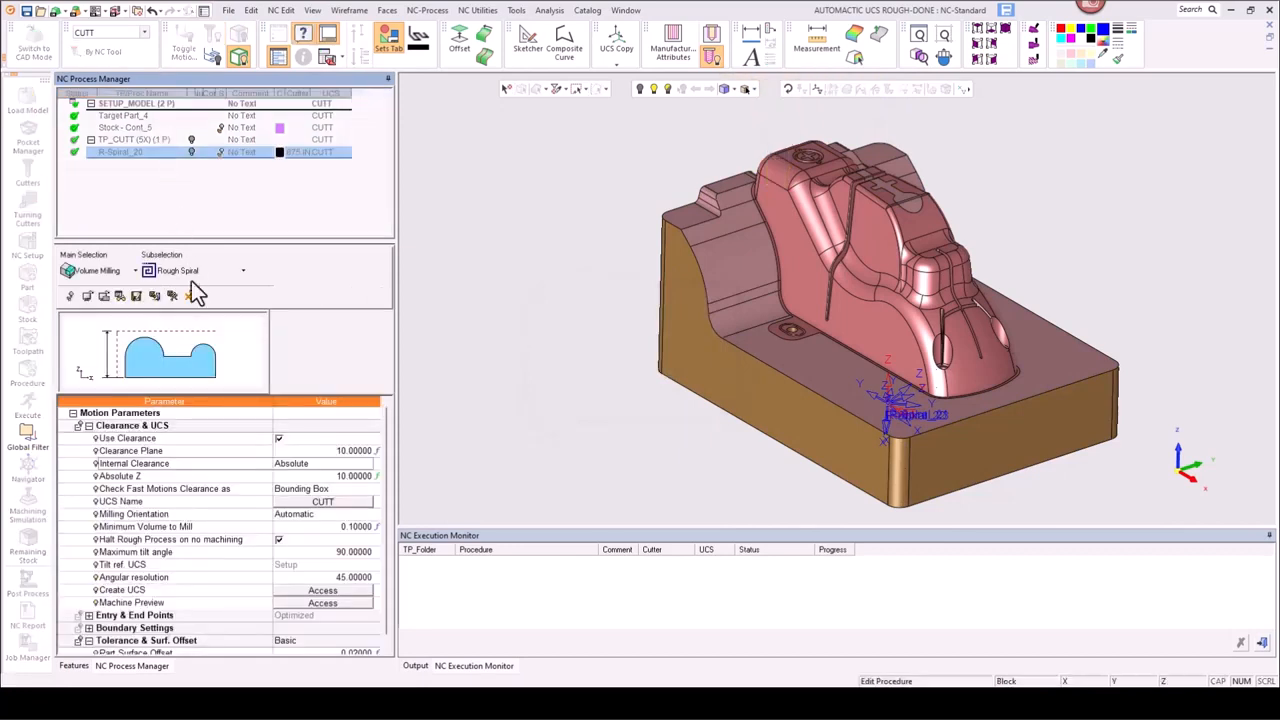
scroll(315, 521, "down", 2)
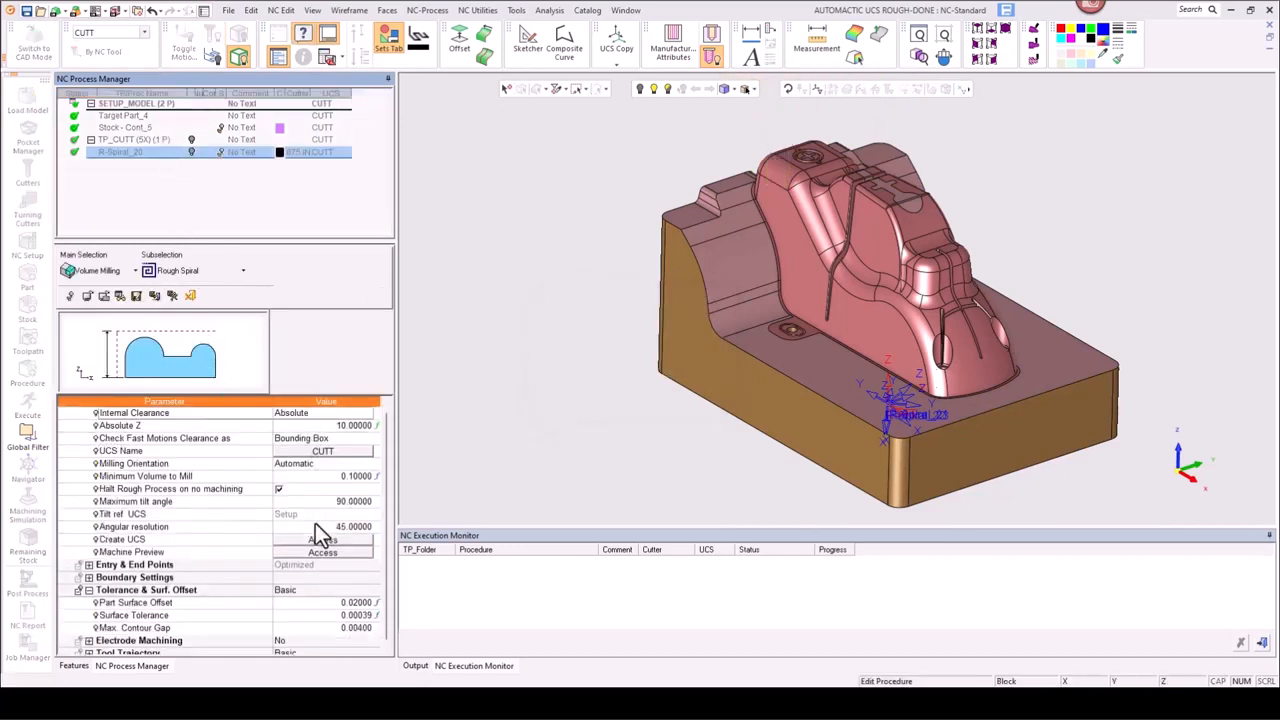
left_click(314, 527)
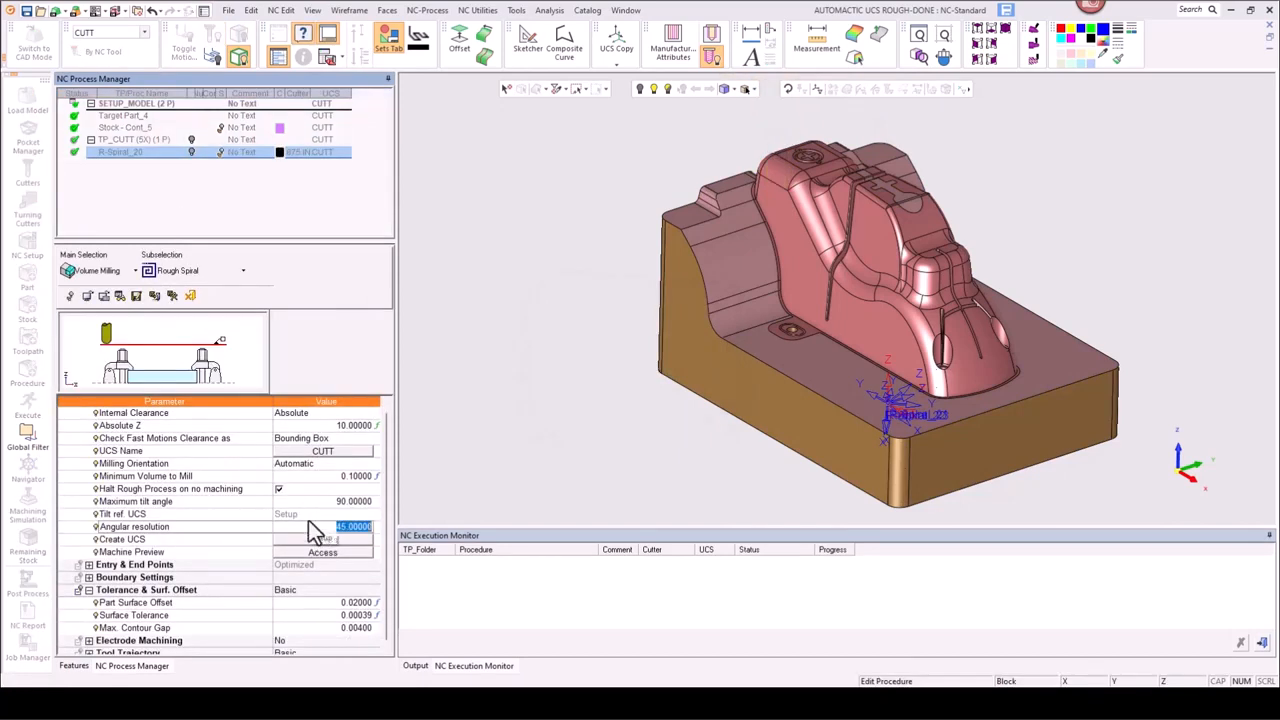
type("90")
key("Return")
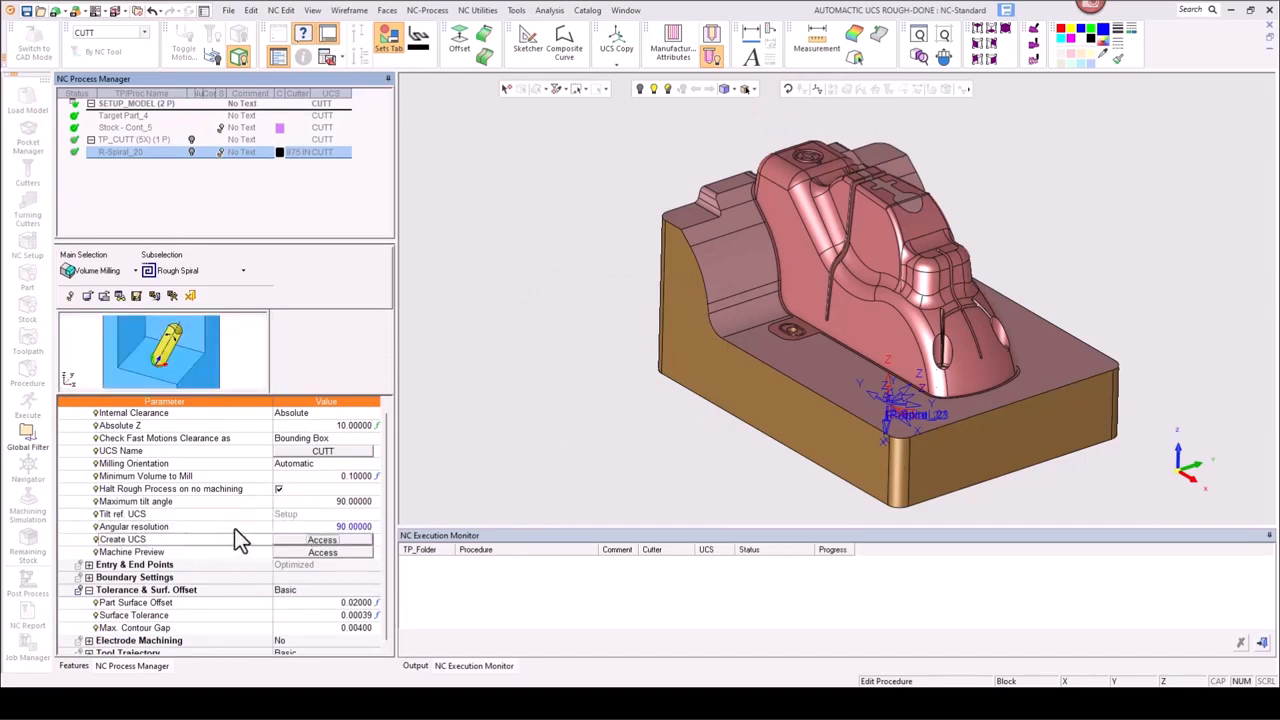
right_click(536, 328)
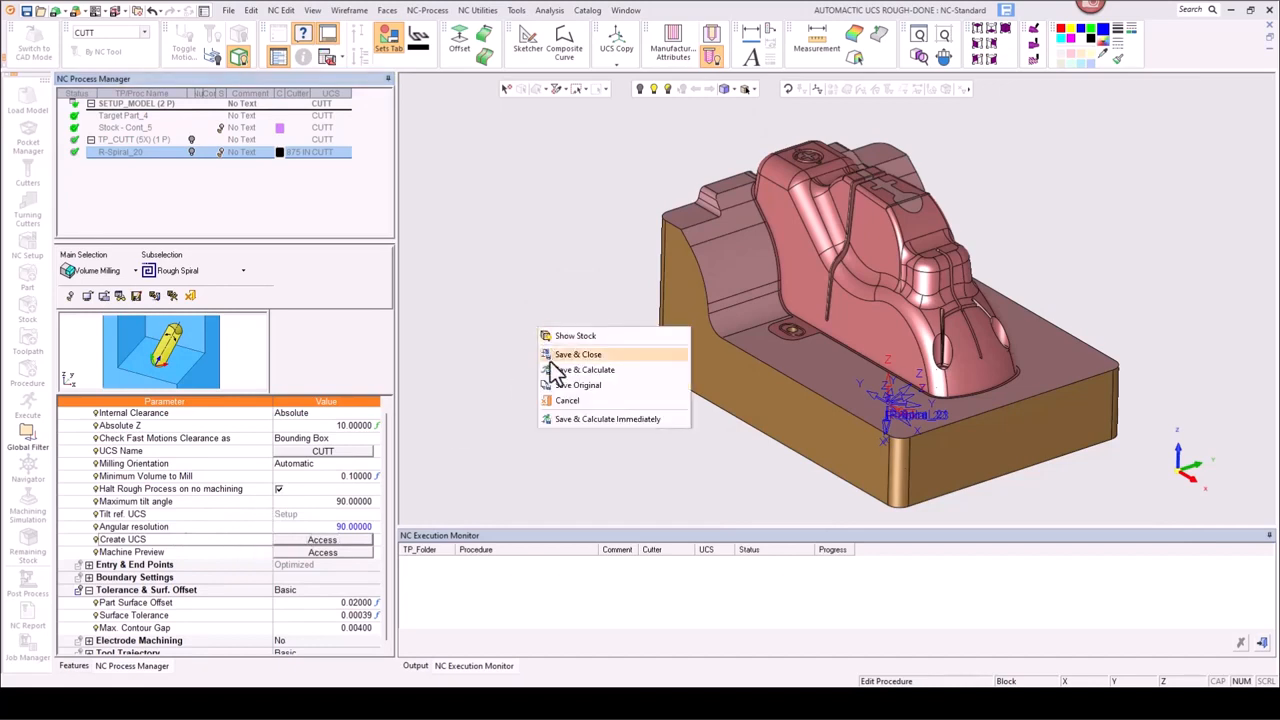
left_click(555, 356)
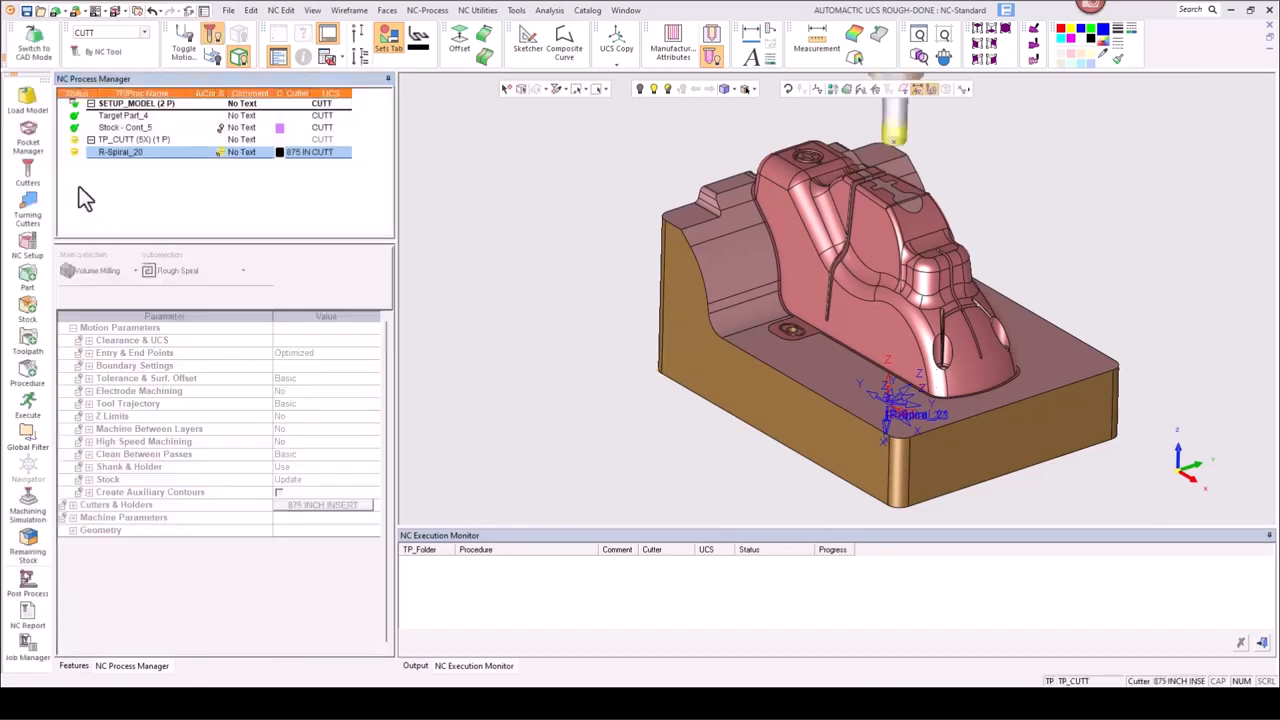
right_click(126, 155)
mouse_move(238, 391)
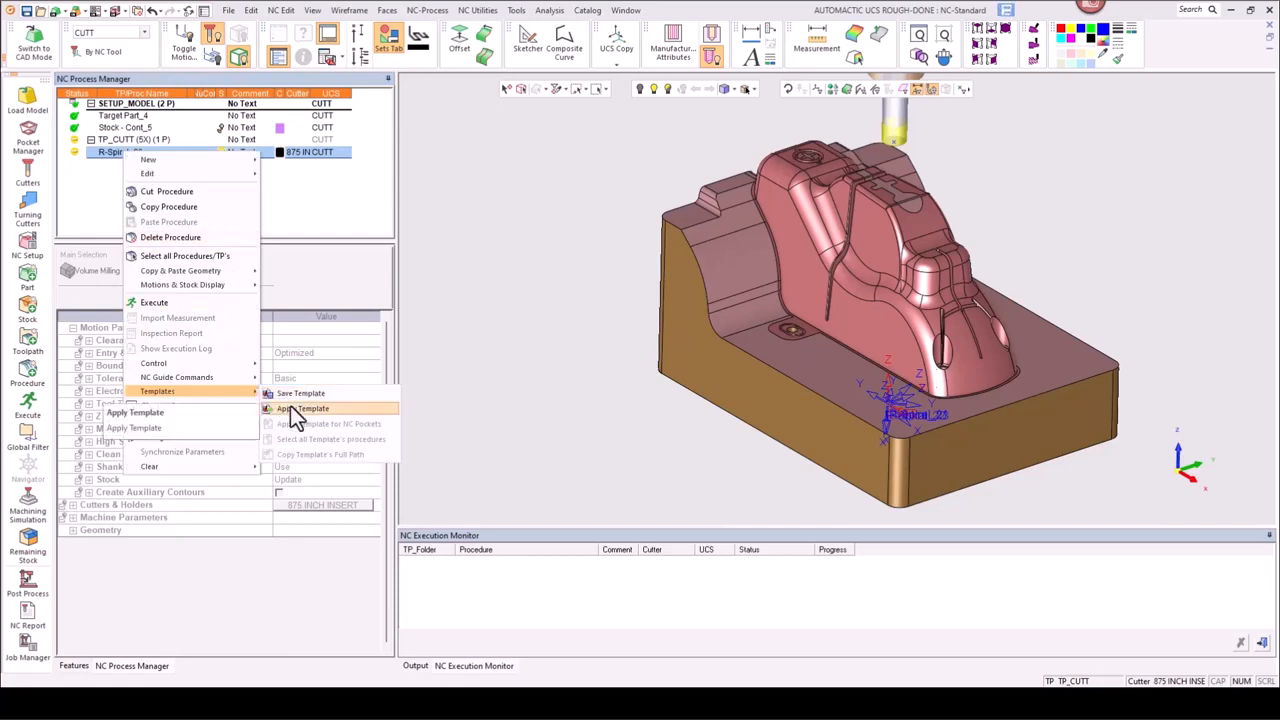
left_click(294, 240)
- Copy the edited R-Spiral_20 procedure and paste it three times below itself in the TP_CUTT toolpath
right_click(122, 156)
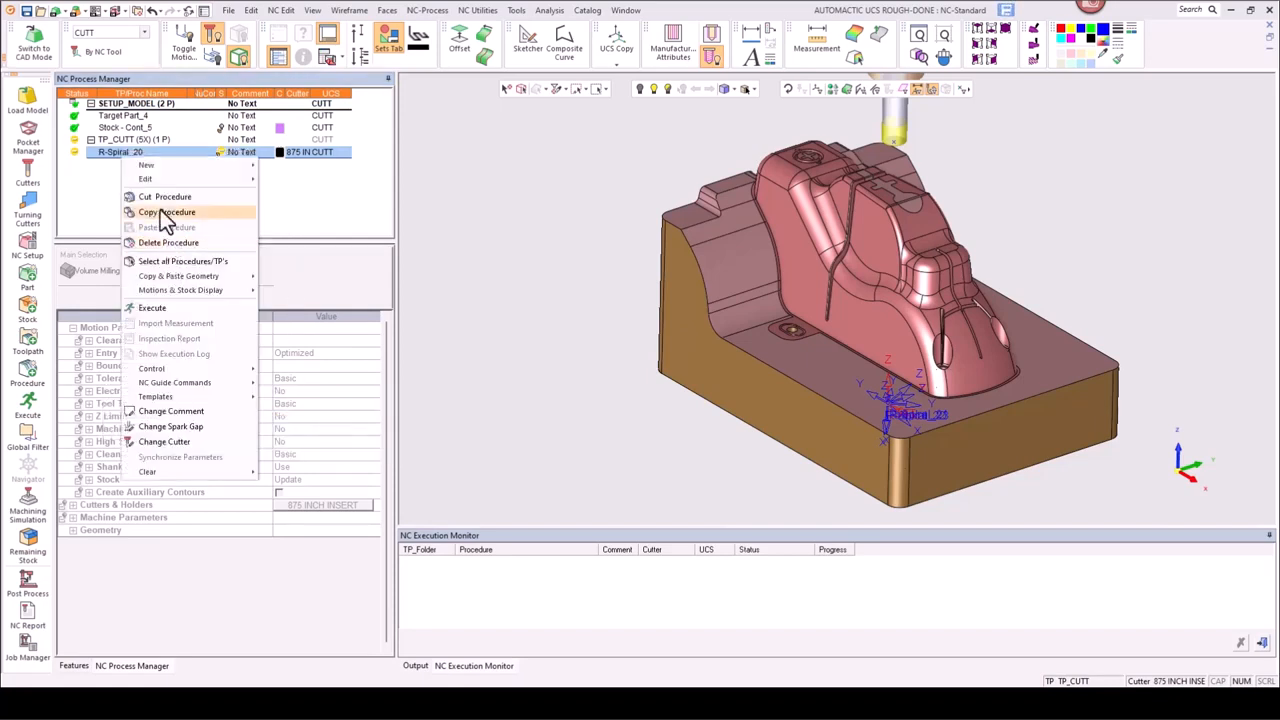
left_click(160, 211)
right_click(127, 173)
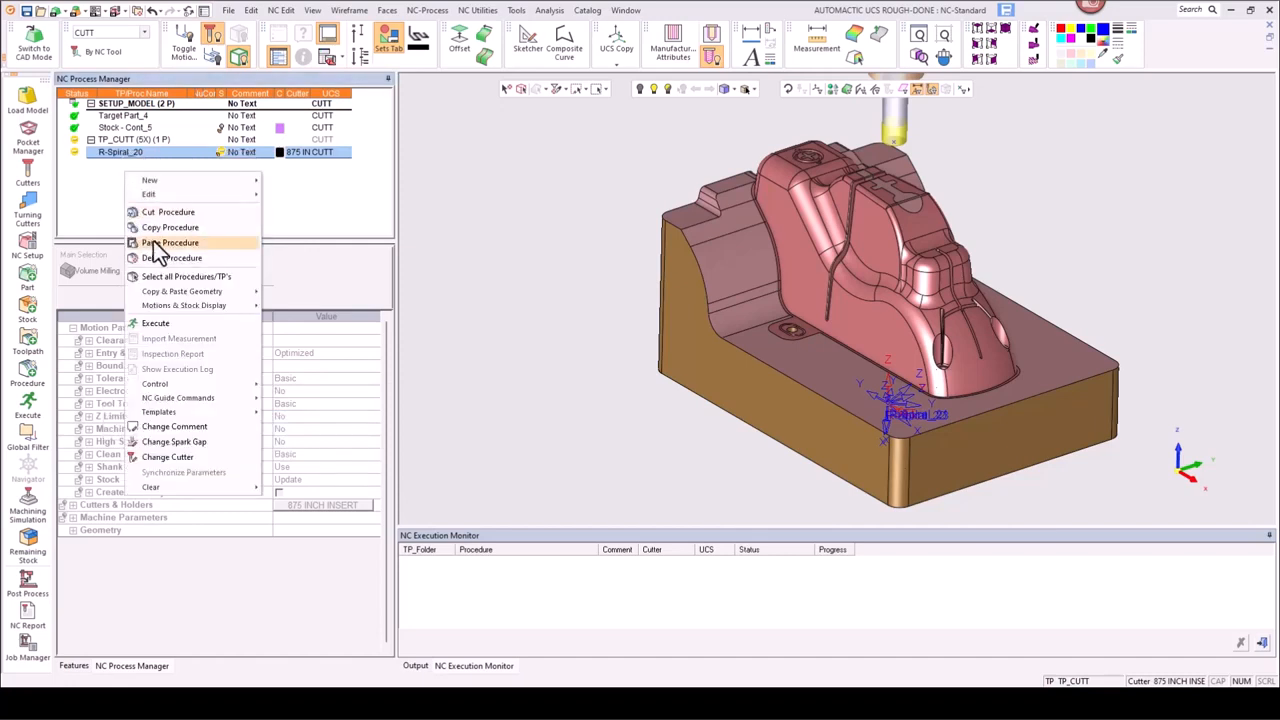
left_click(158, 243)
right_click(128, 185)
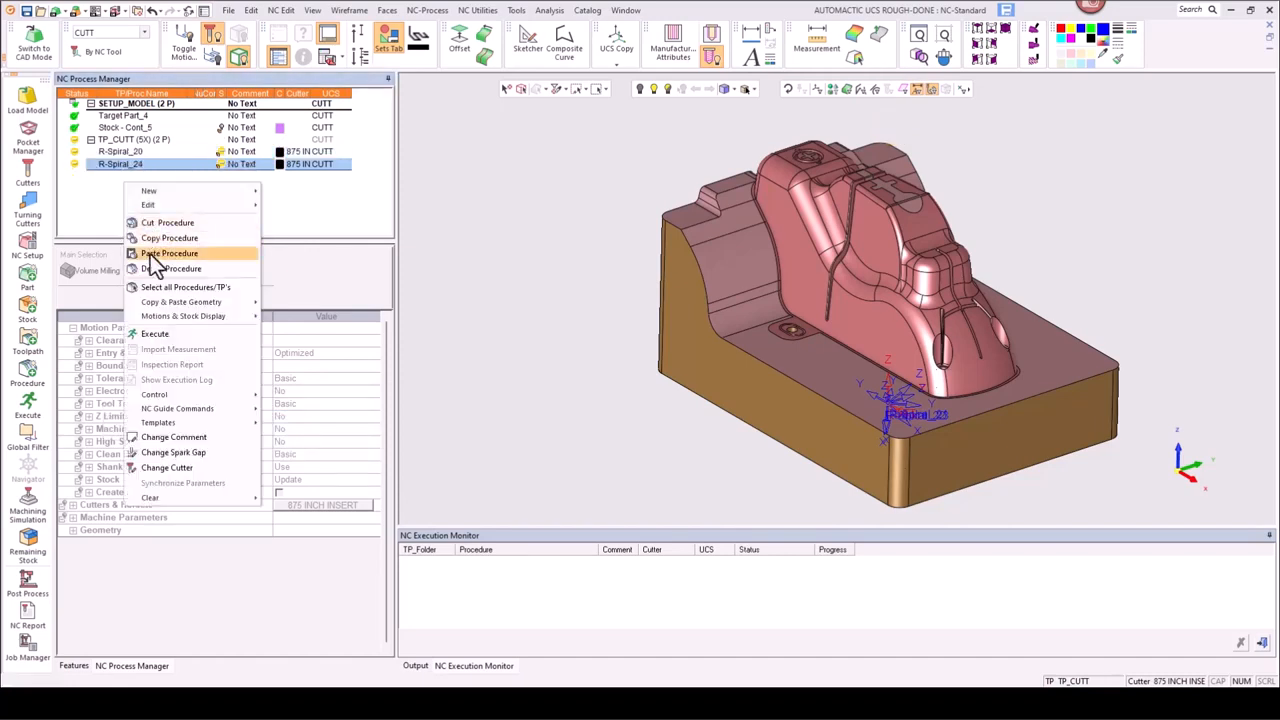
left_click(150, 251)
right_click(127, 204)
left_click(160, 271)
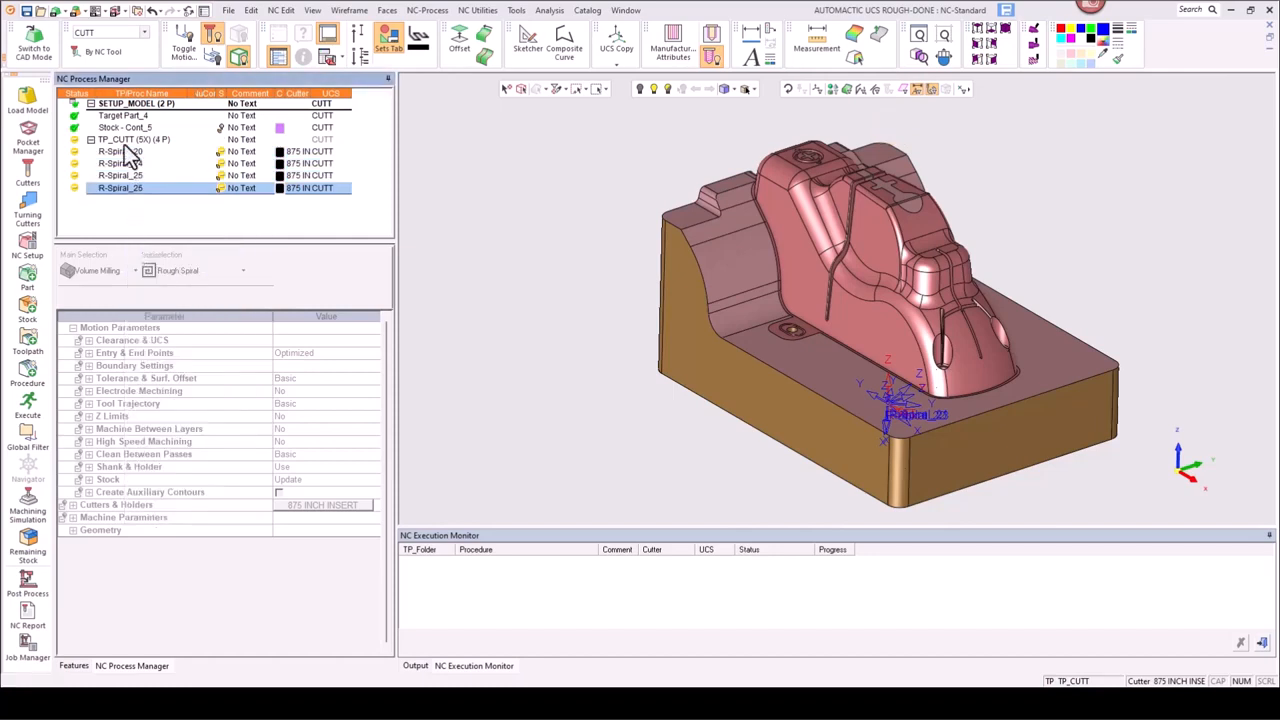
- Execute the whole TP_CUTT toolpath with its four rough spiral procedures
left_click(124, 140)
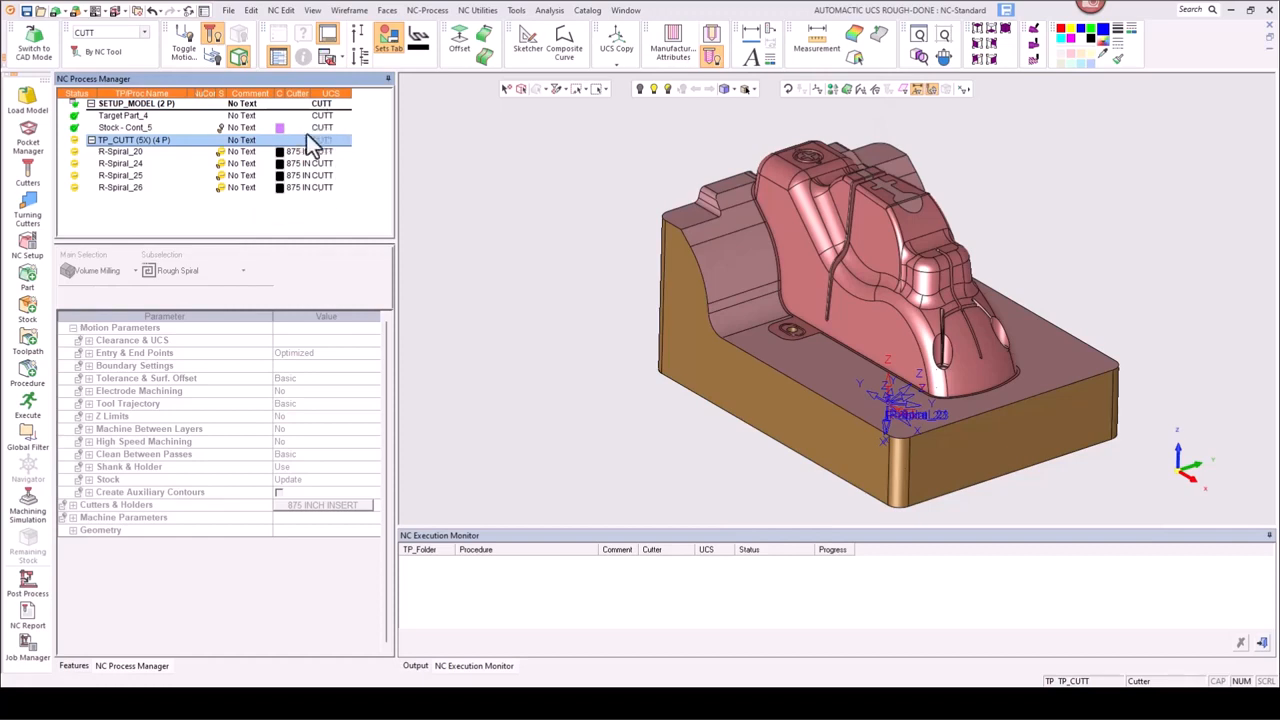
left_click(27, 405)
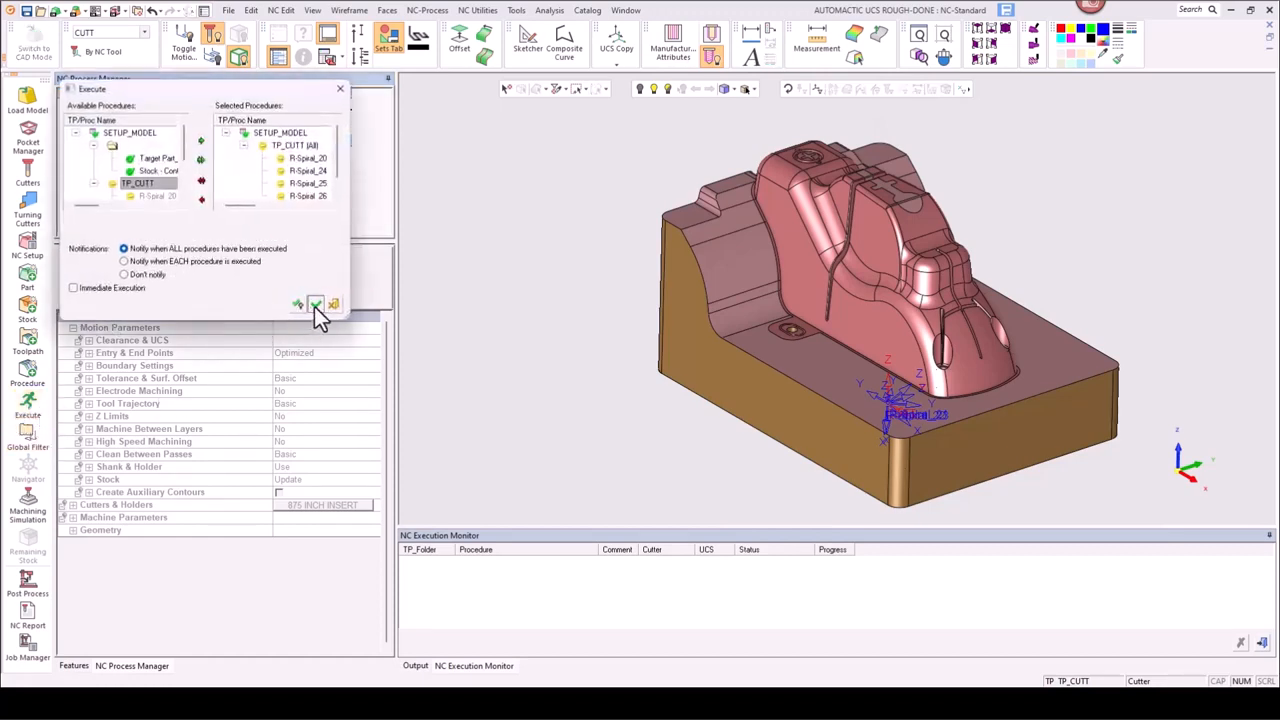
left_click(314, 305)
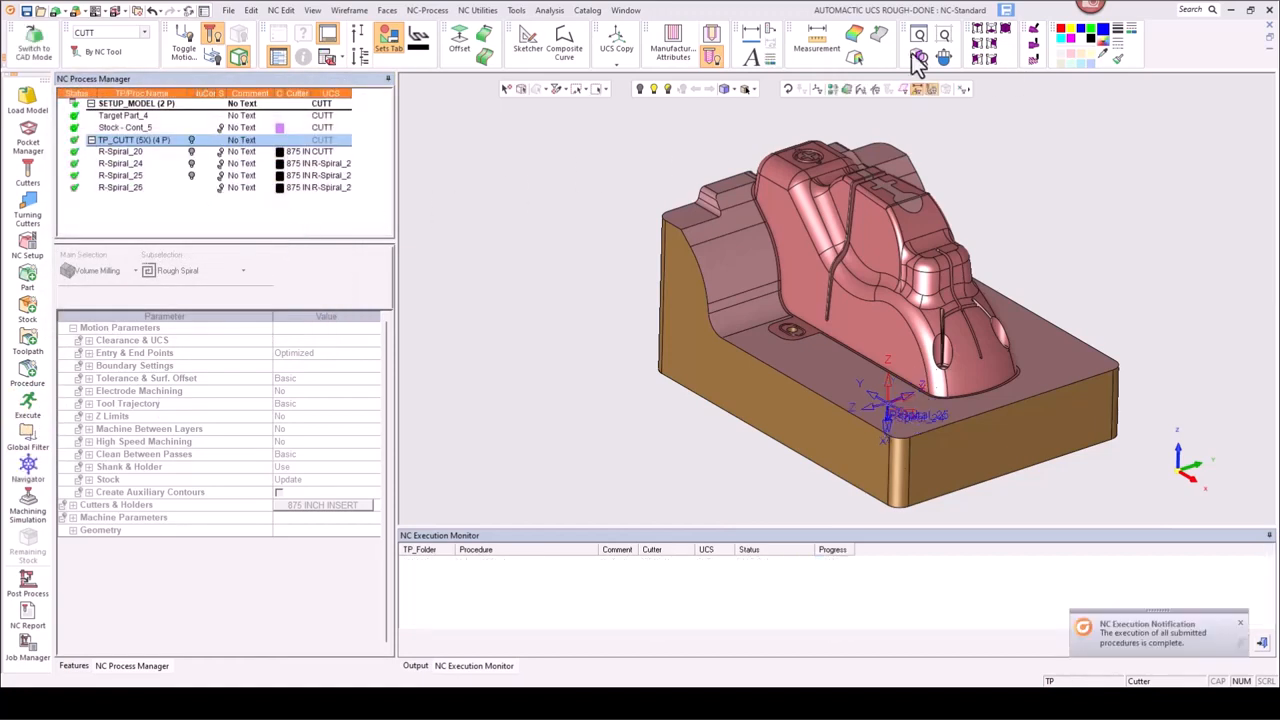
- Examine the remaining stock of R-Spiral_20 up close and compare it with the remaining stock of R-Spiral_24
left_click(220, 152)
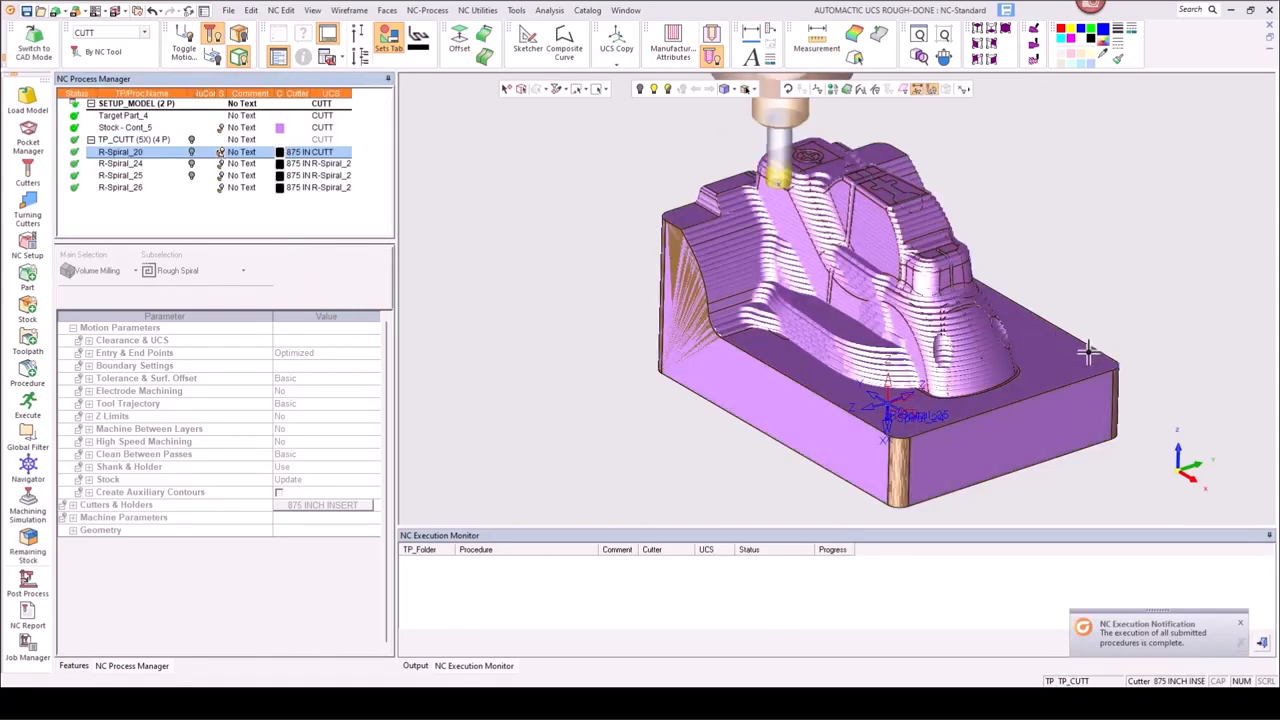
scroll(1080, 300, "up", 5)
middle_click_drag(1014, 332, 1040, 345)
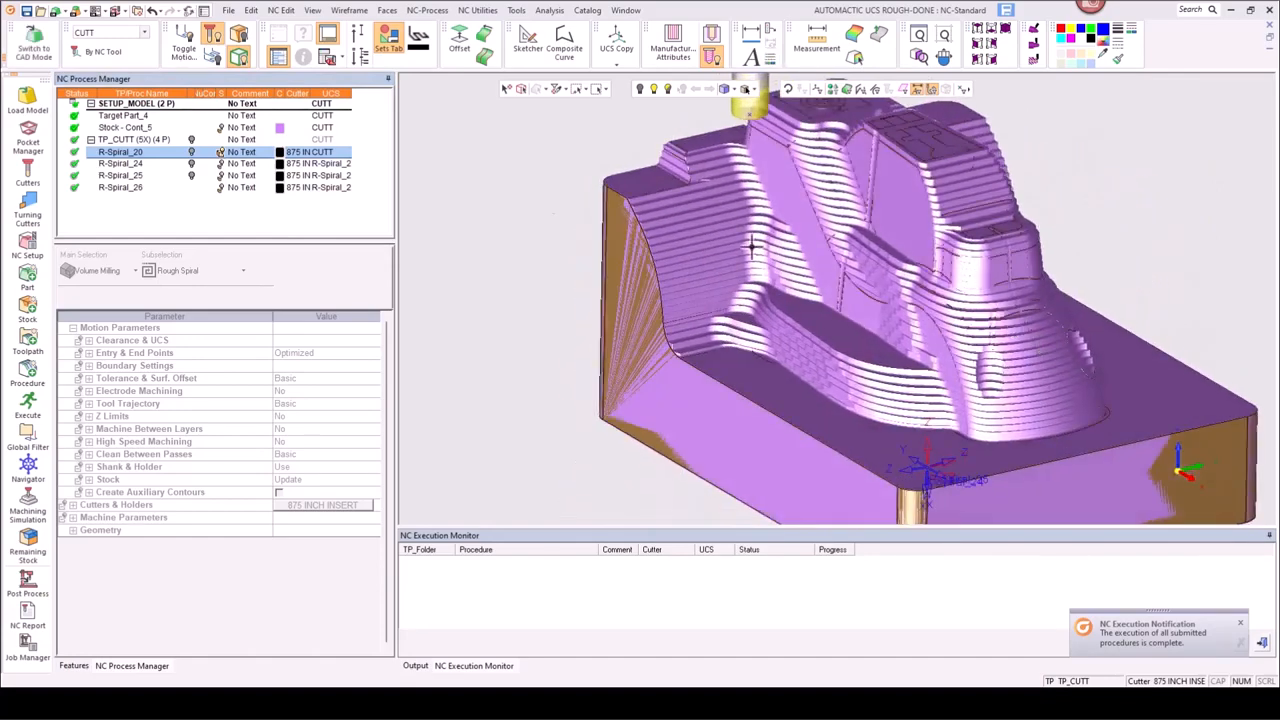
left_click(224, 165)
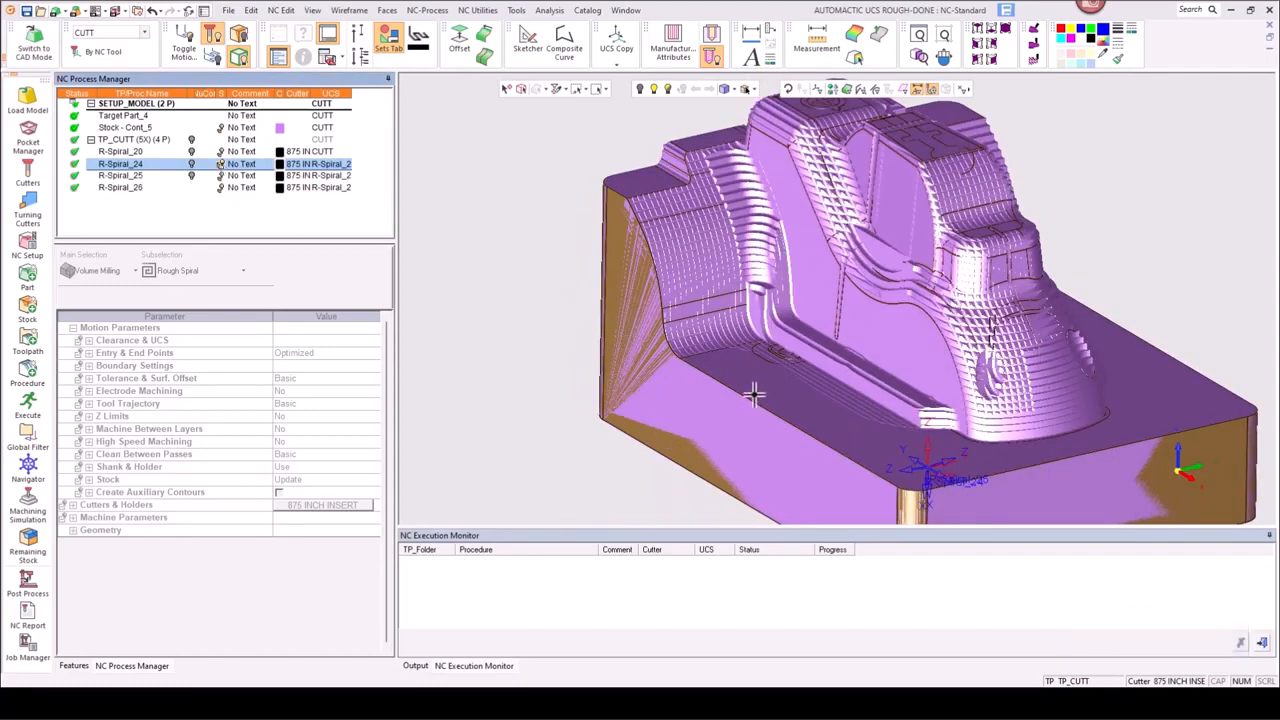
- Compare the remaining stock of R-Spiral_25 with that of R-Spiral_24 on the part's front and opposite side
left_click(224, 179)
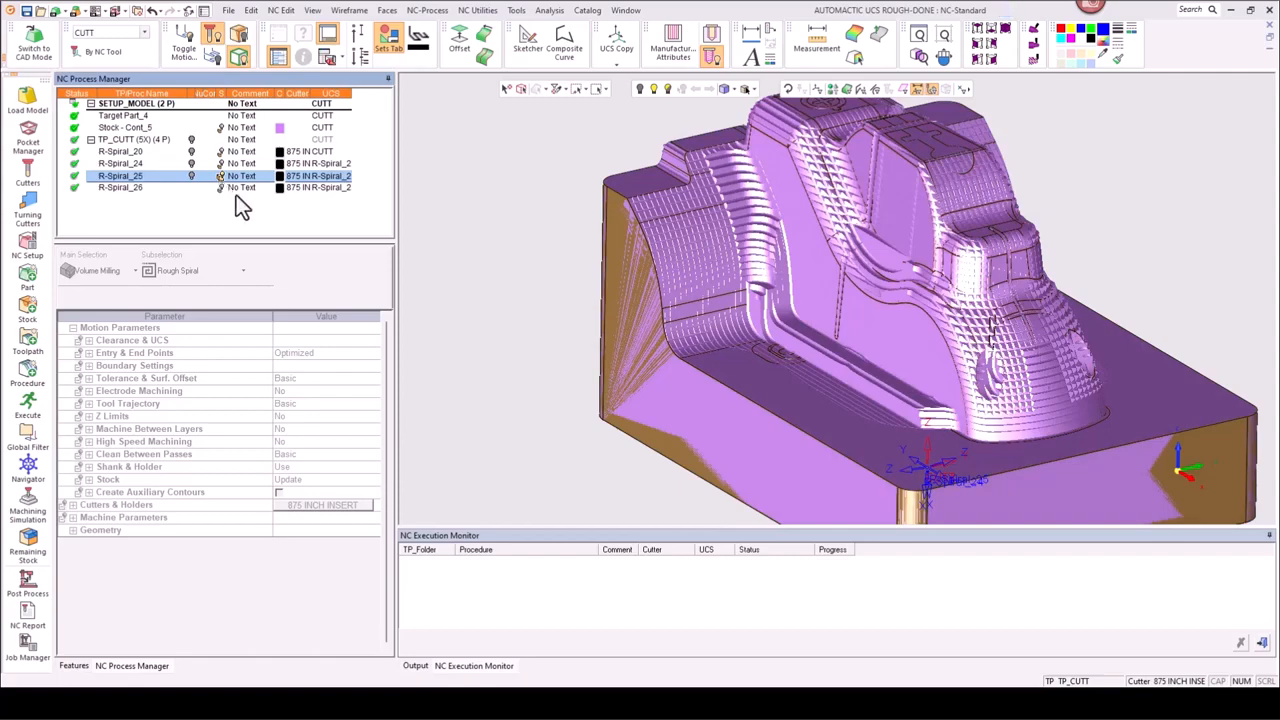
middle_click_drag(972, 352, 606, 288)
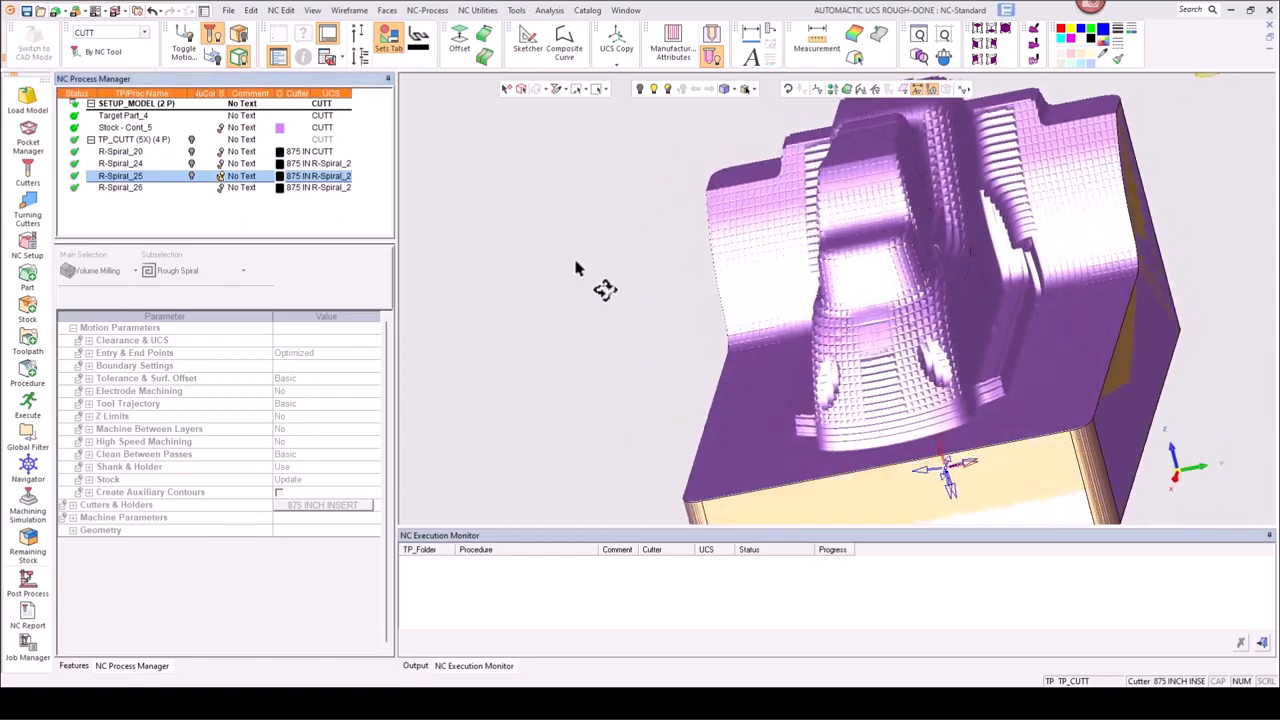
left_click(220, 165)
middle_click_drag(709, 349, 474, 240)
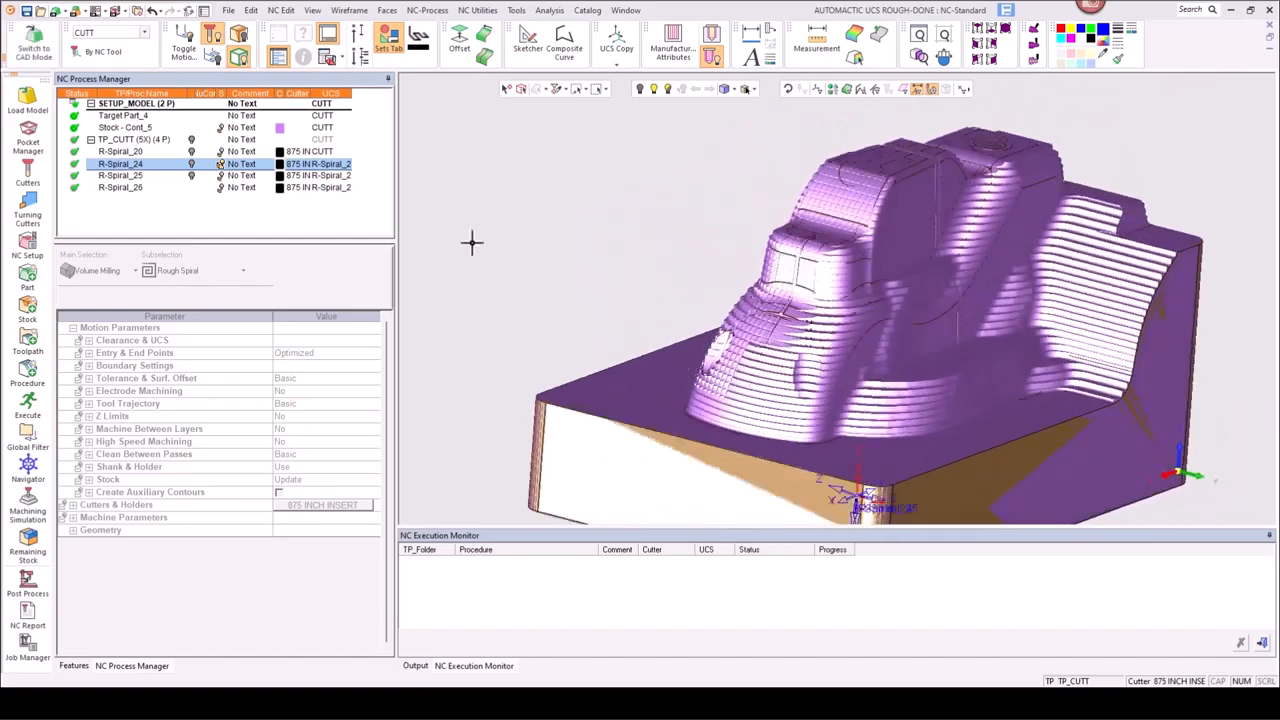
- Examine the remaining stock of R-Spiral_25, hide it, and look over the model's UCS features in CAD mode
left_click(226, 188)
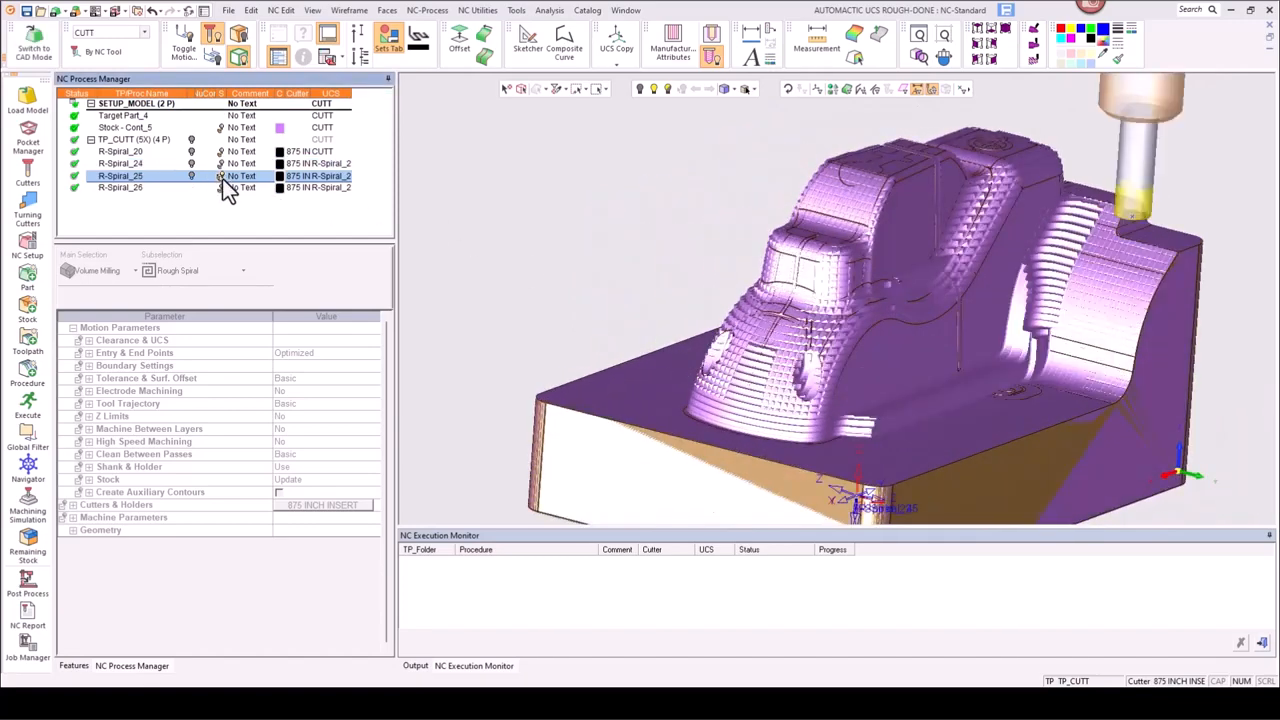
mouse_move(828, 349)
middle_mouse_down()
mouse_move(850, 354)
mouse_move(818, 313)
mouse_move(829, 320)
mouse_move(814, 363)
mouse_move(800, 345)
mouse_move(814, 357)
middle_mouse_up()
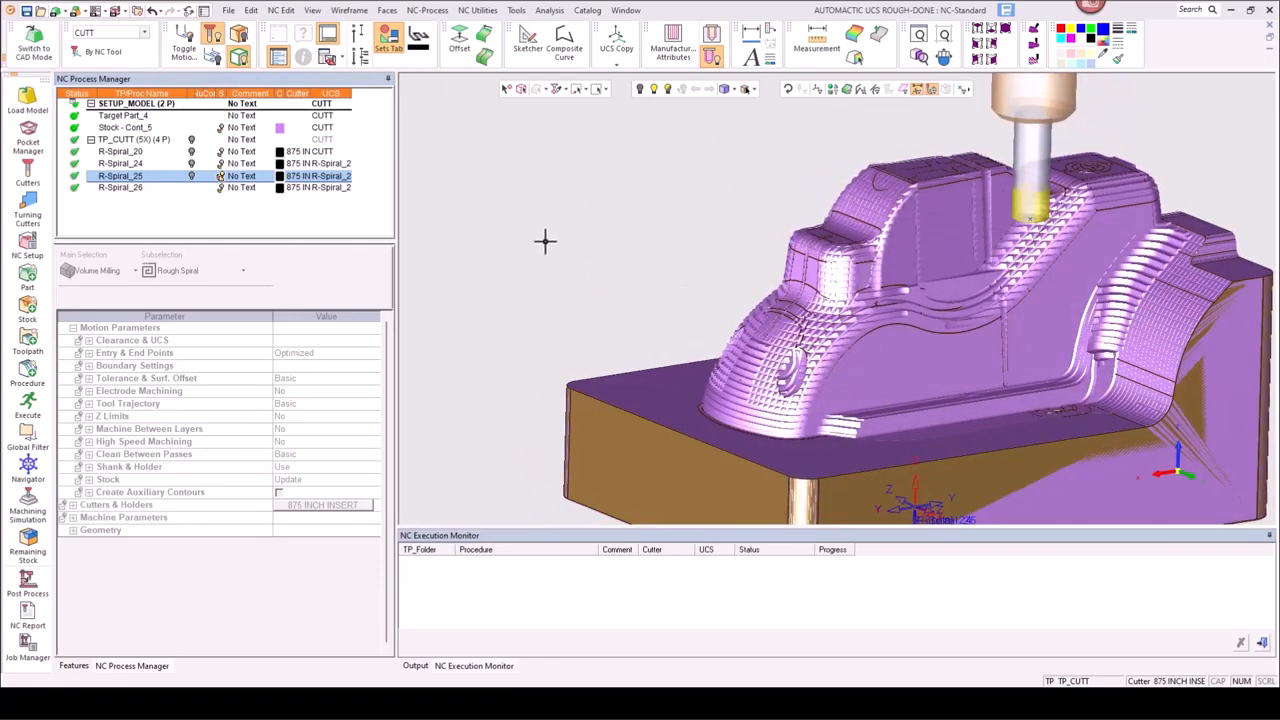
left_click(220, 178)
right_click_drag(726, 146, 704, 334, "ctrl")
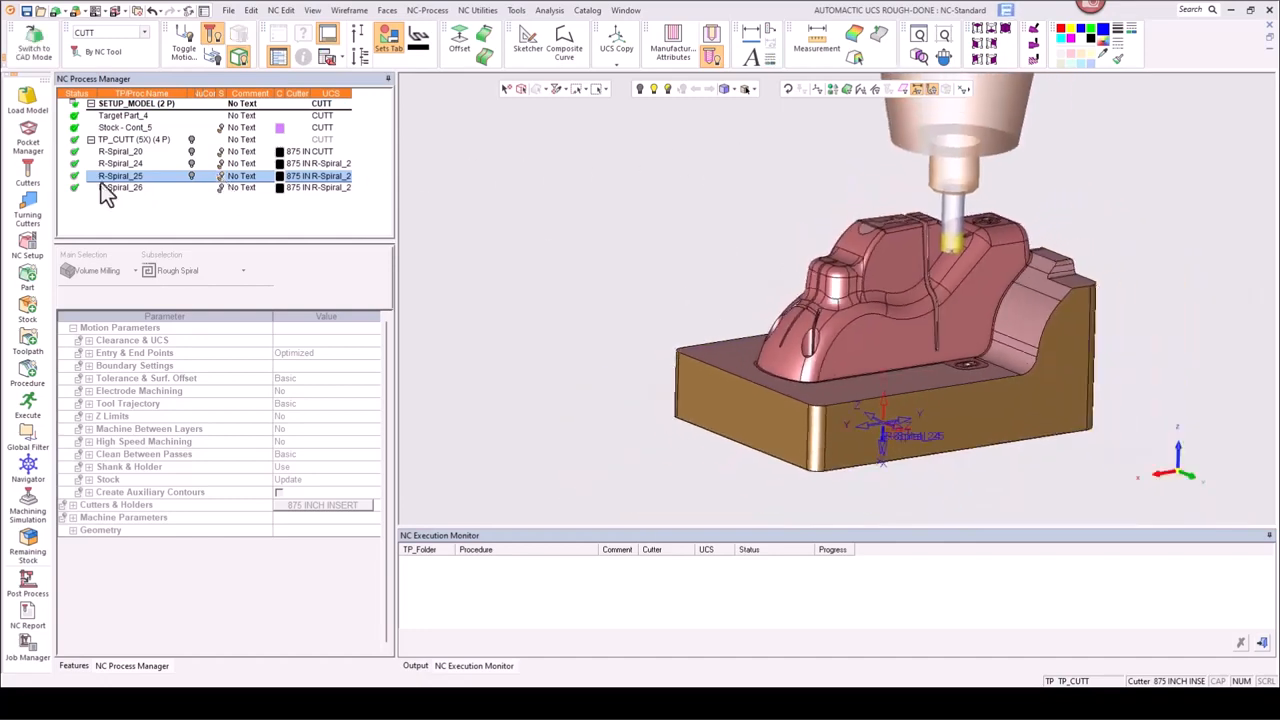
left_click(33, 45)
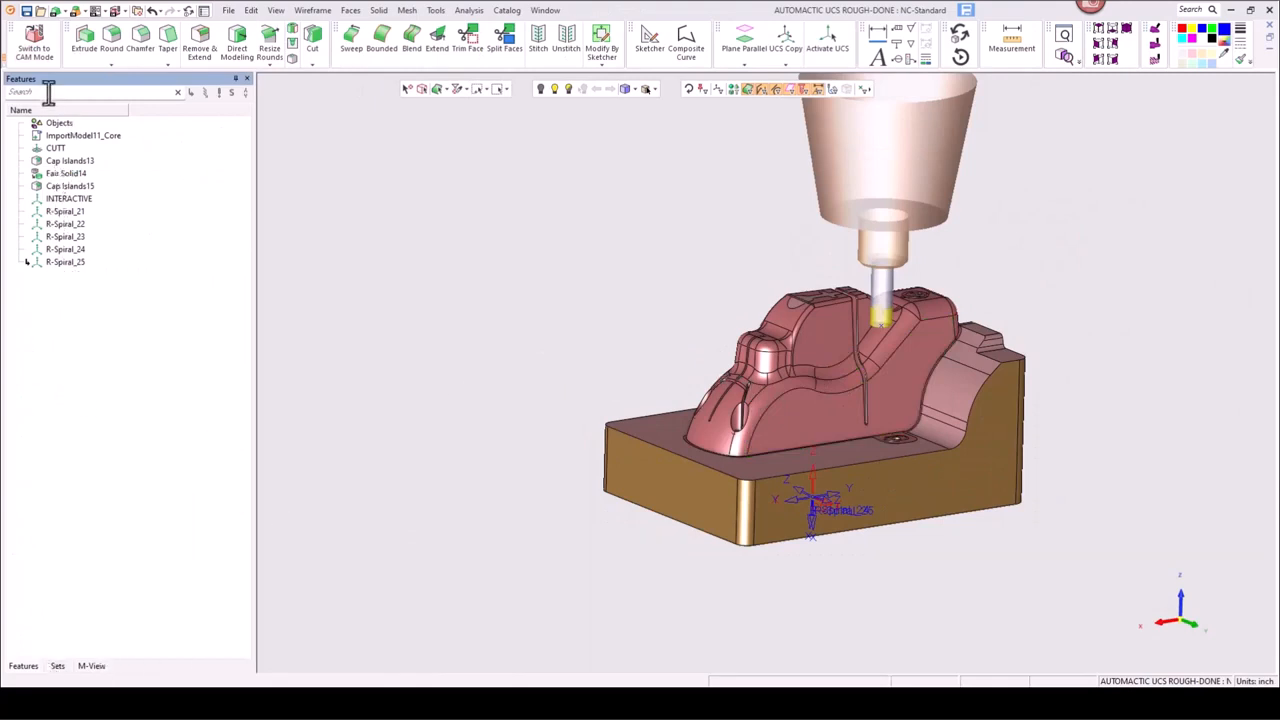
left_click(30, 50)
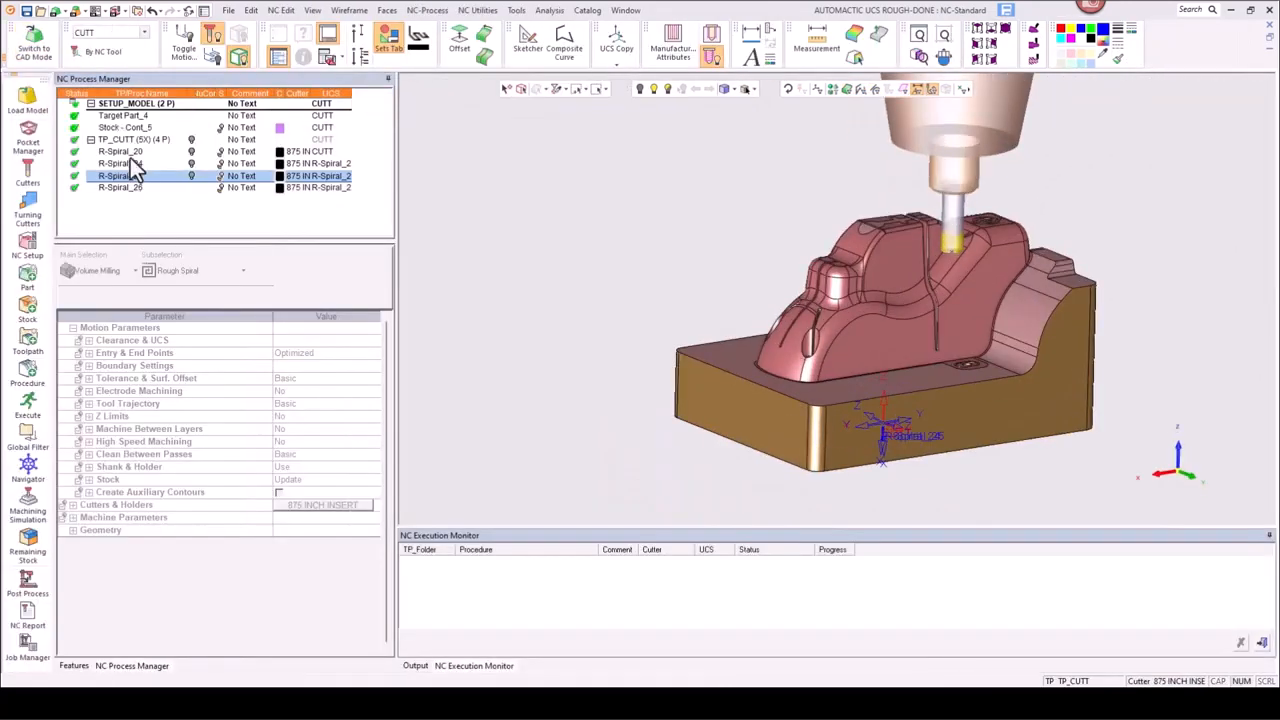
- Edit R-Spiral_20 so its part surfaces are picked by criteria with entity type Face, and close the procedure without executing it
left_click(130, 157)
right_click(124, 152)
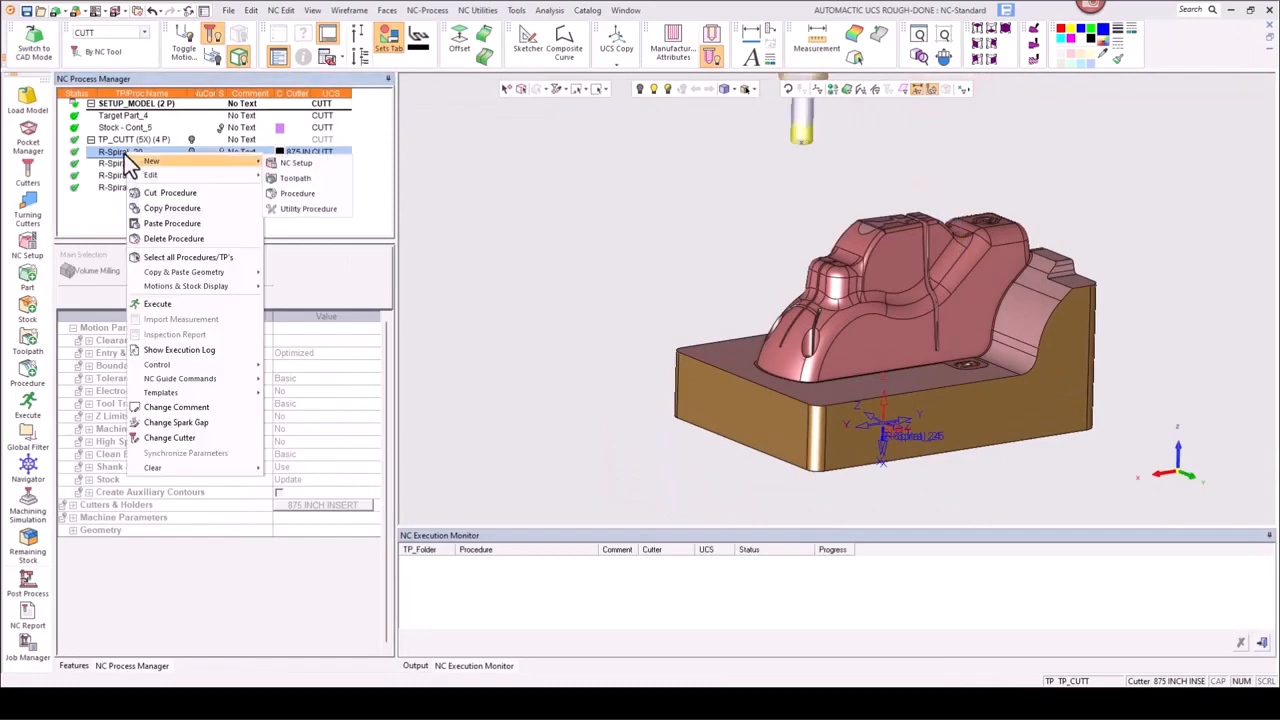
left_click(123, 153)
scroll(174, 530, "down", 5)
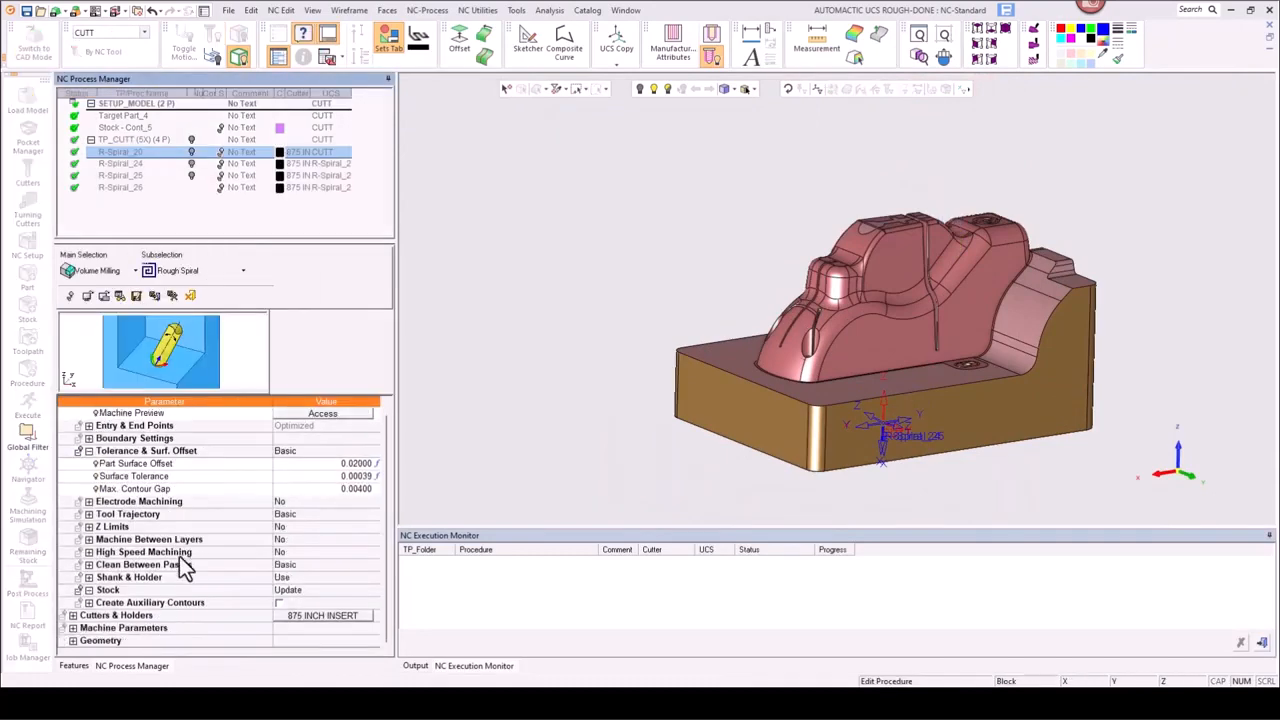
left_click(72, 642)
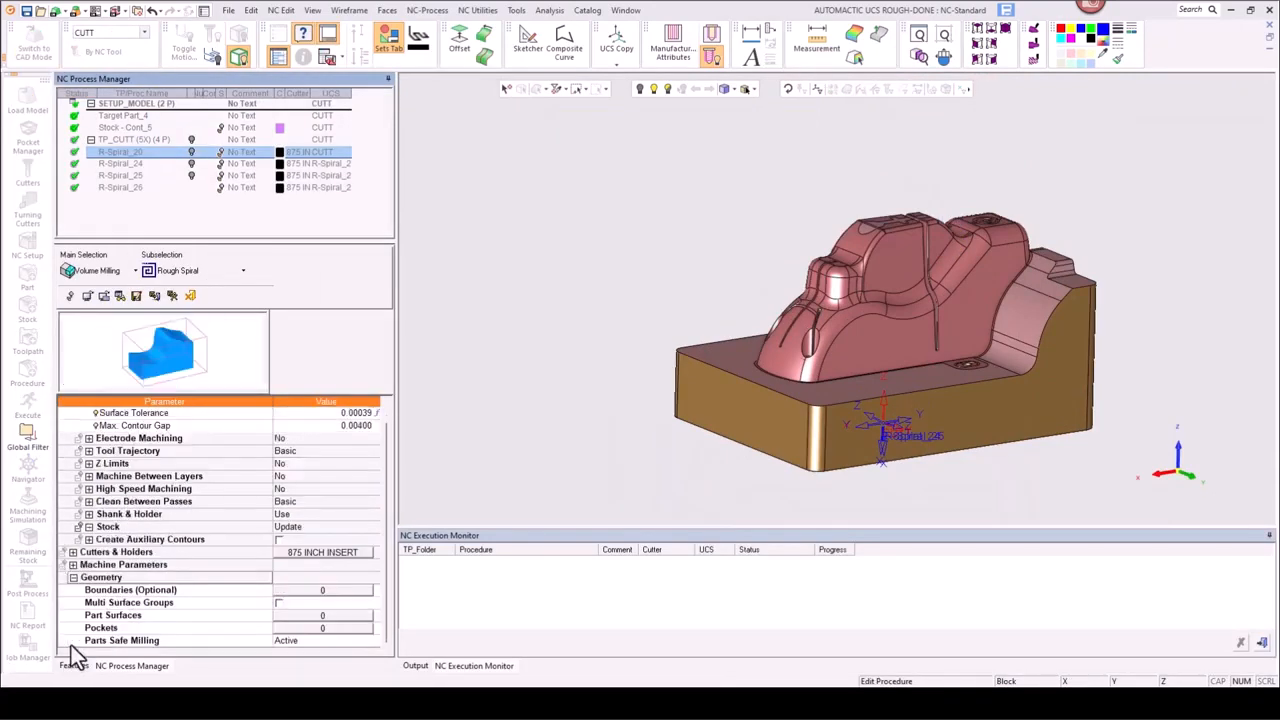
left_click(285, 619)
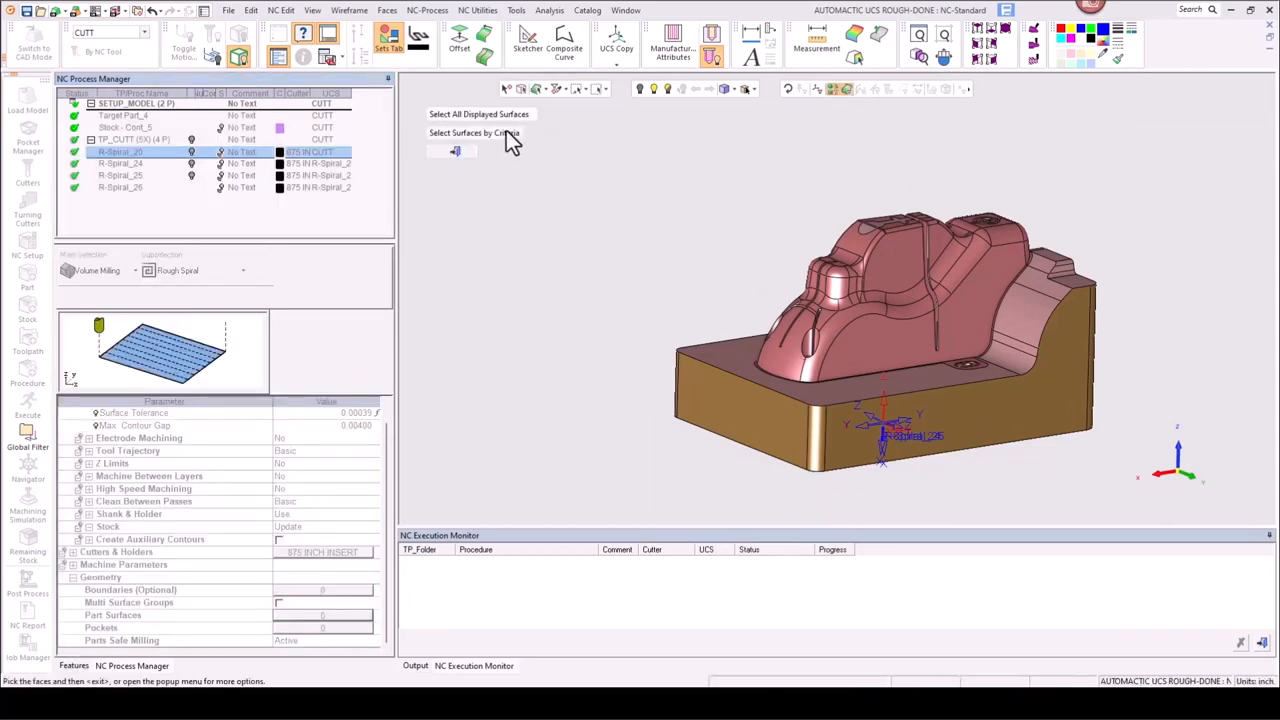
left_click(506, 132)
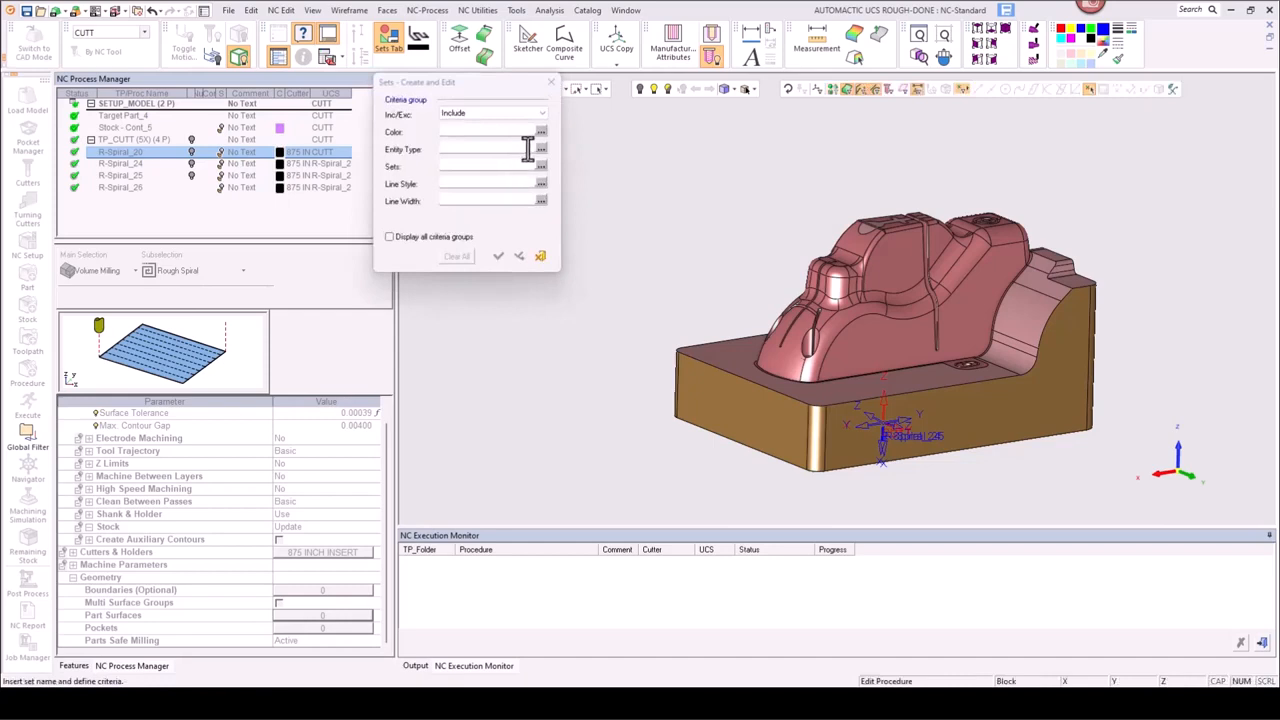
left_click(540, 149)
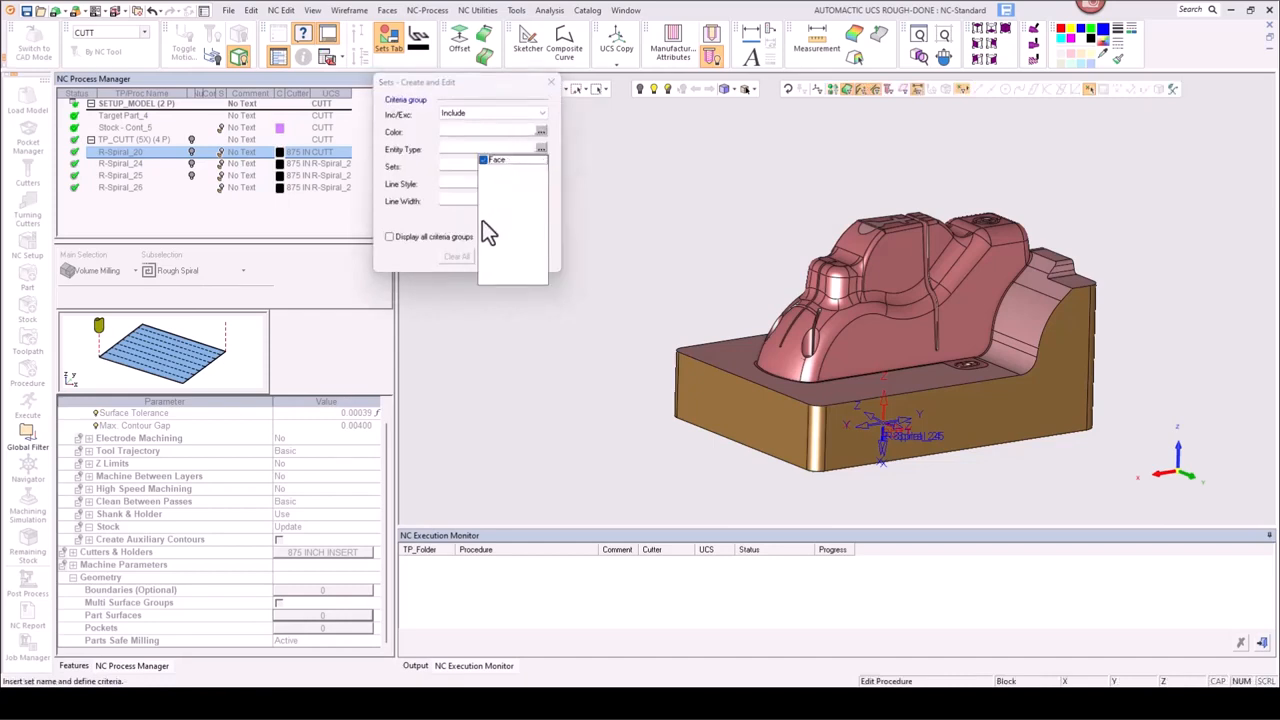
left_click(455, 228)
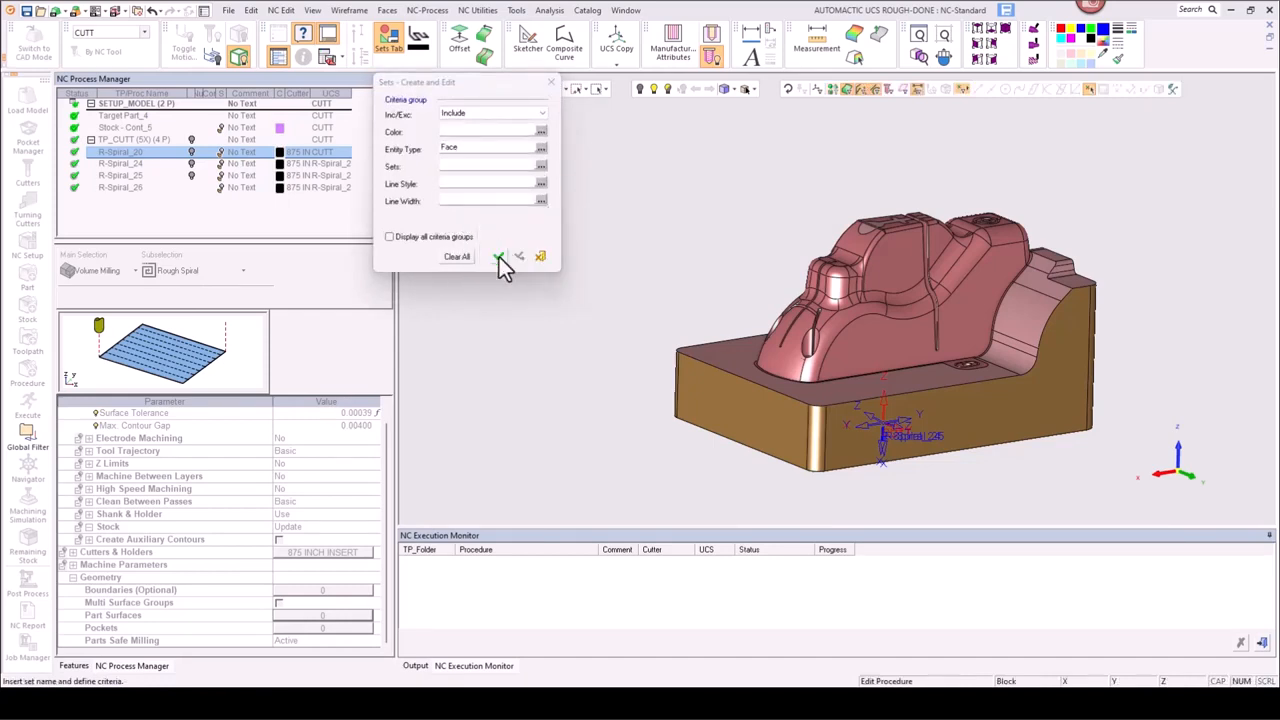
left_click(498, 257)
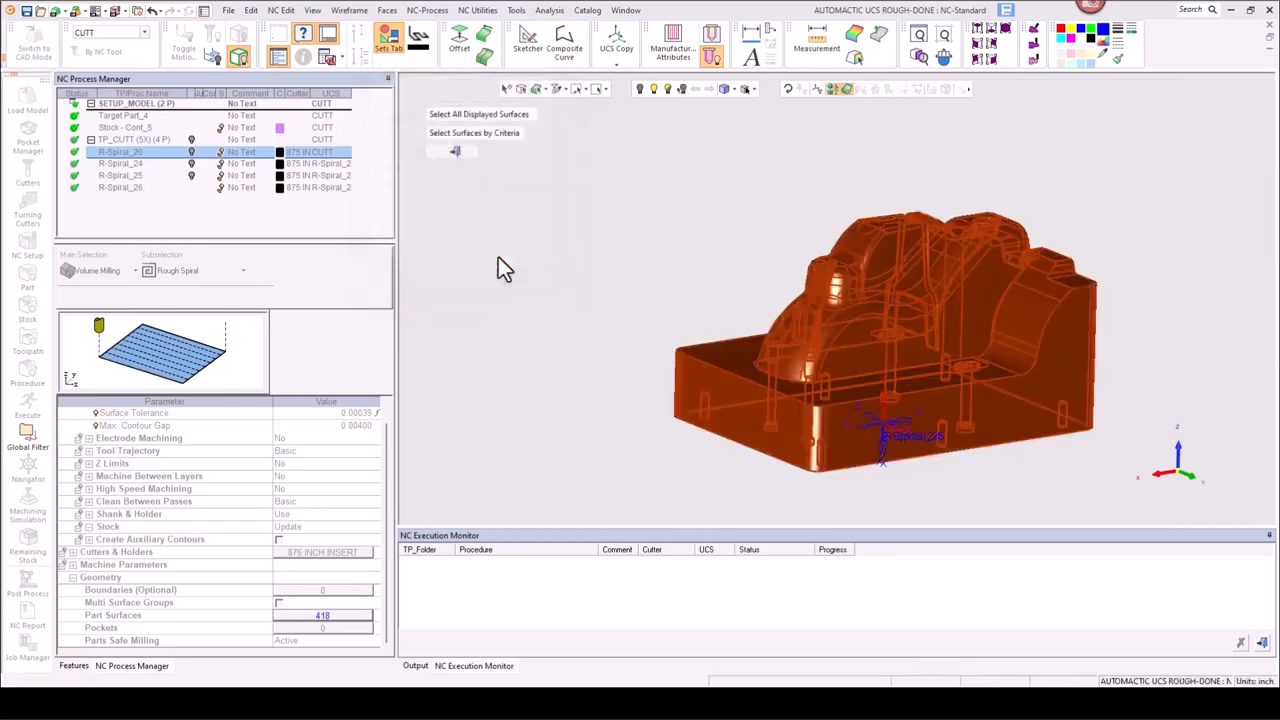
middle_click(555, 243)
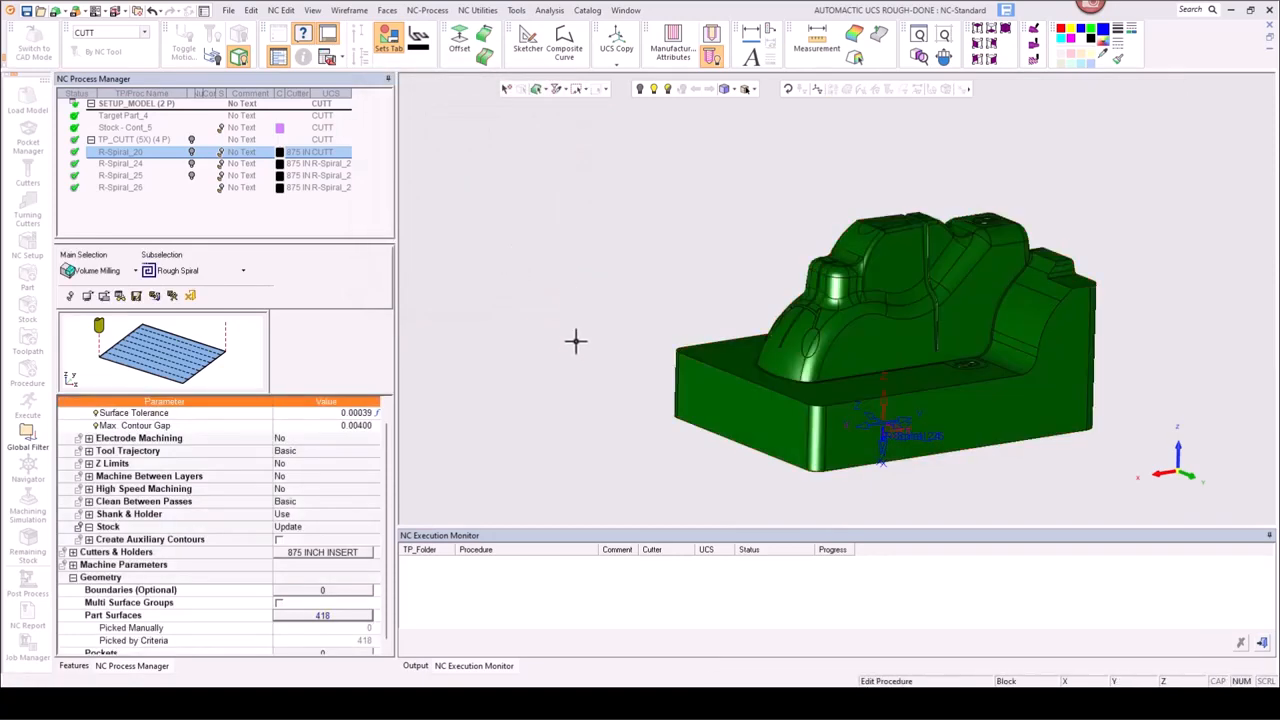
right_click(488, 255)
left_click(518, 281)
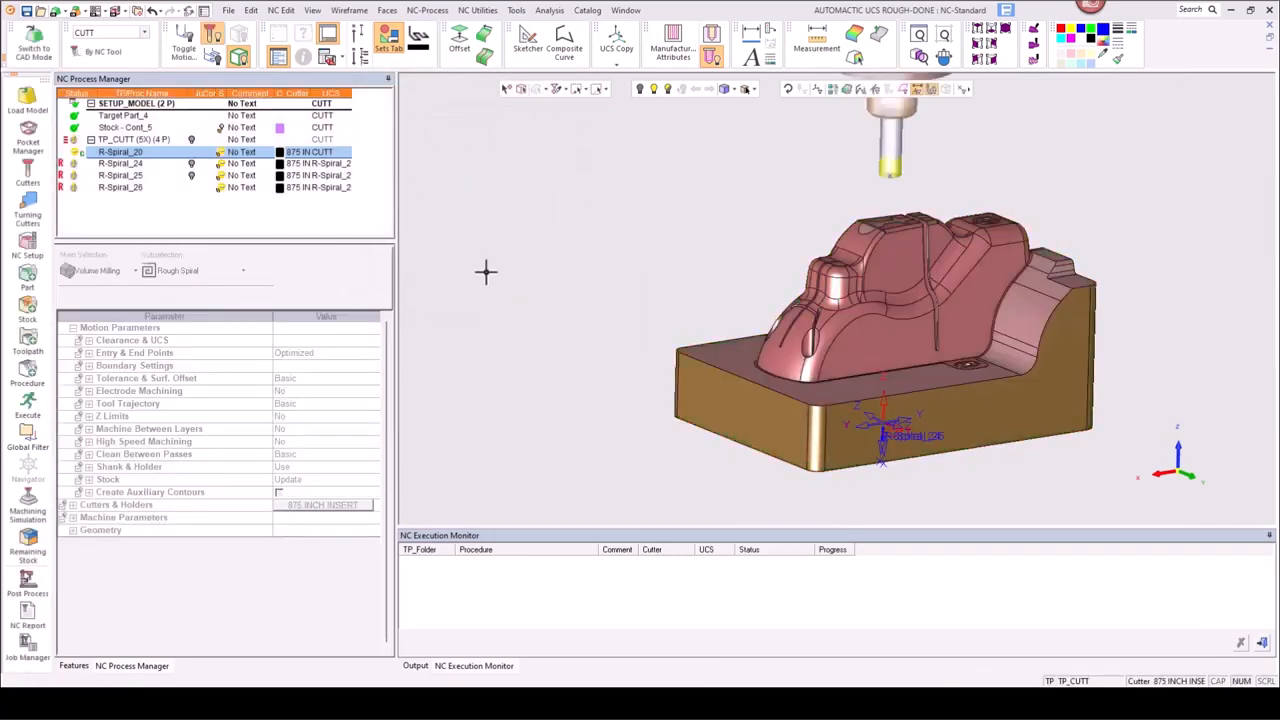
- Delete the procedures R-Spiral_24, R-Spiral_25 and R-Spiral_26 from the TP_CUTT toolpath
left_click(119, 188, "shift")
right_click(119, 190)
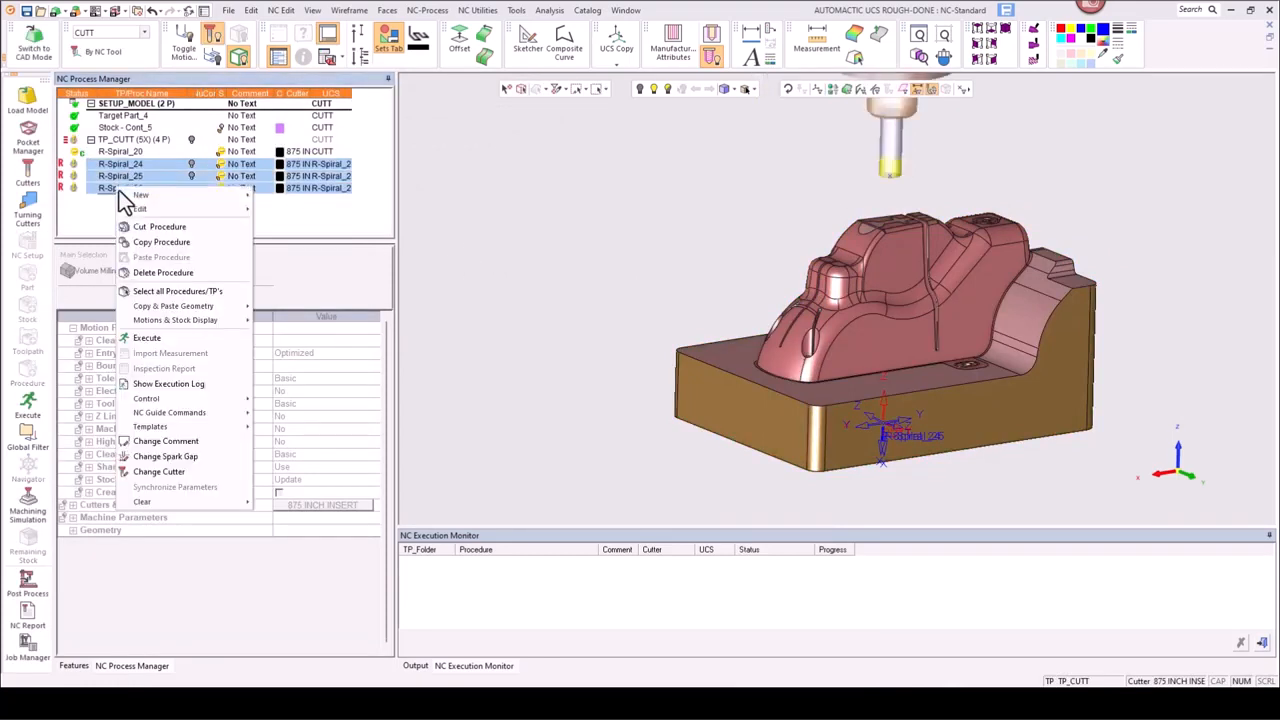
left_click(150, 273)
left_click(589, 380)
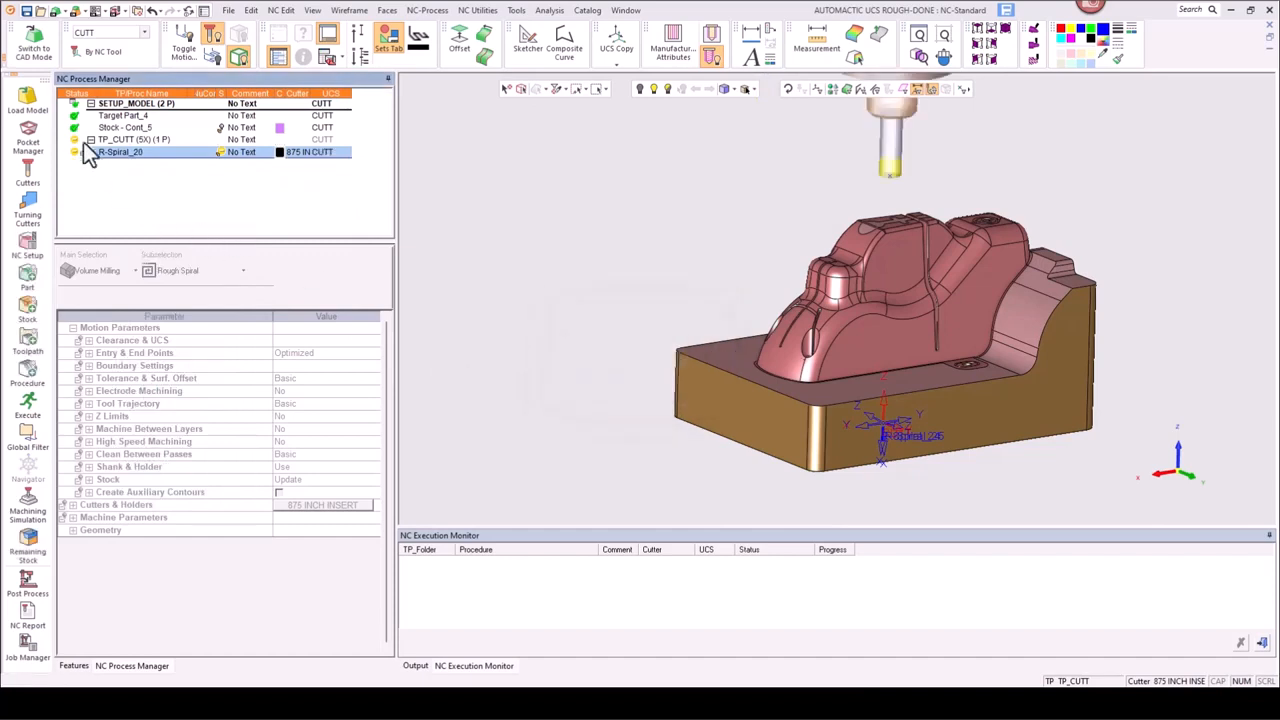
- Copy the R-Spiral_20 procedure and paste it three times below itself in TP_CUTT
right_click(113, 159)
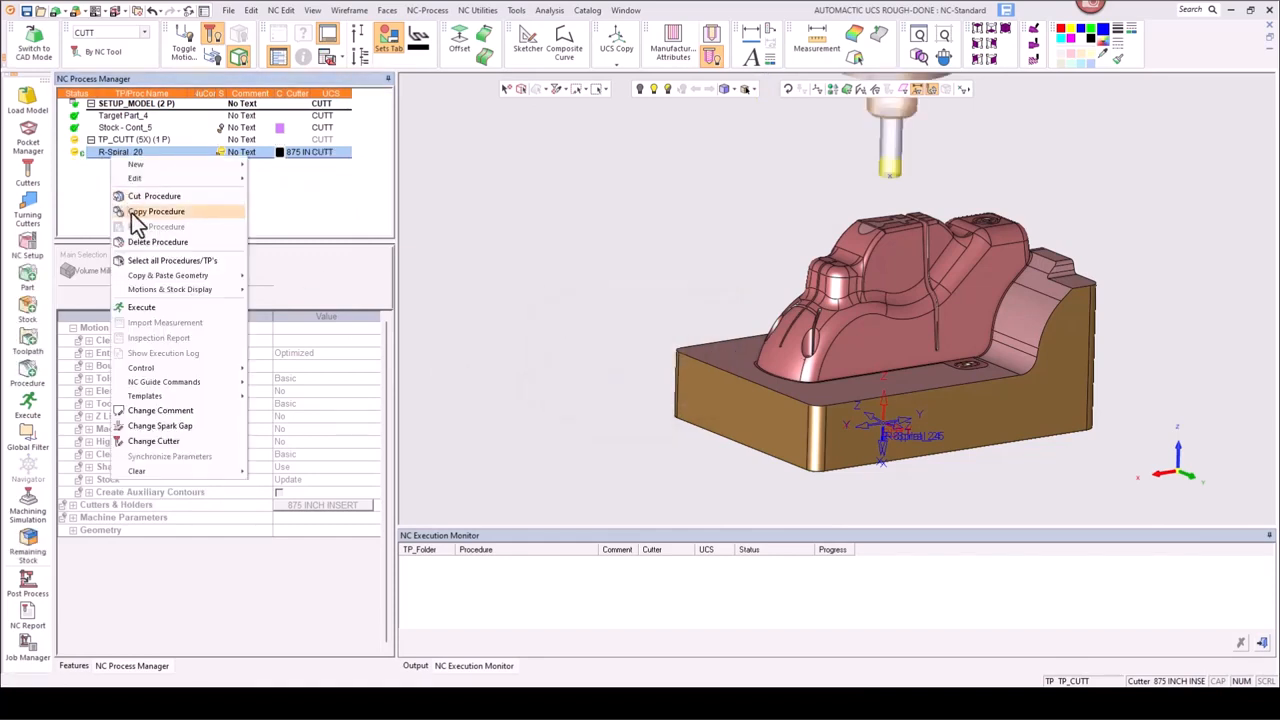
left_click(131, 213)
right_click(119, 183)
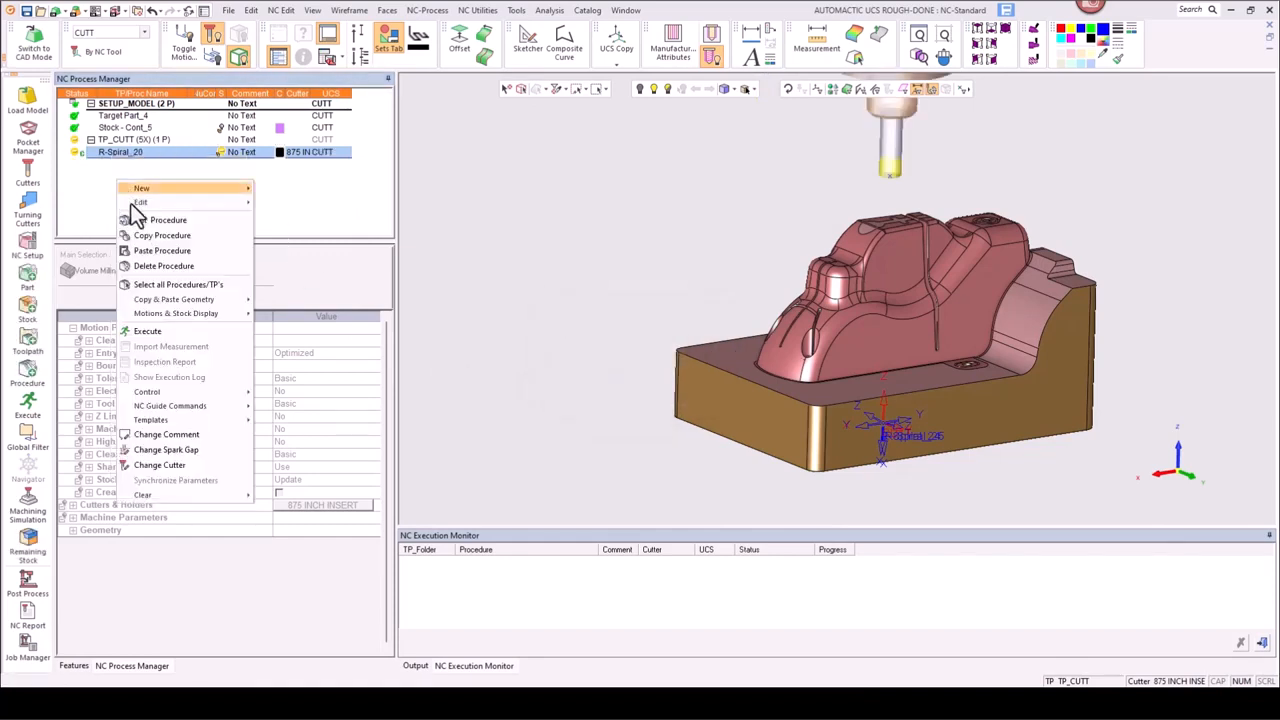
mouse_move(132, 206)
left_click(145, 250)
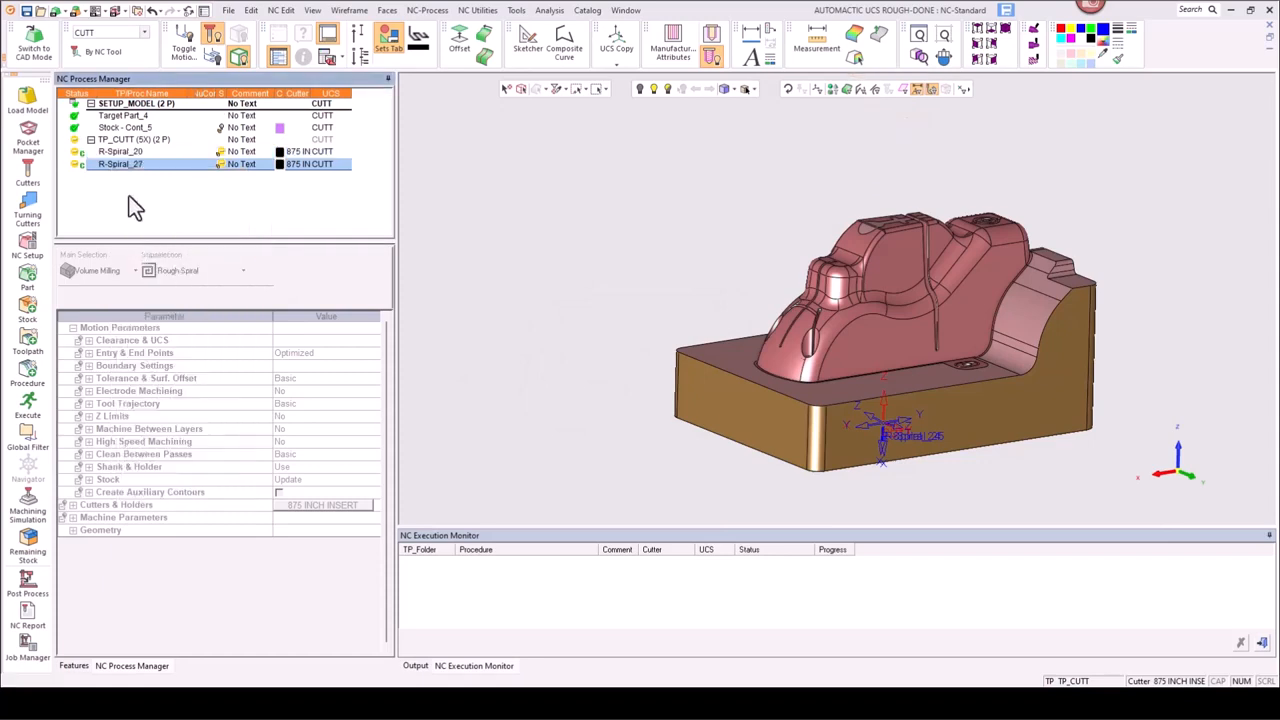
right_click(129, 195)
right_click(140, 198)
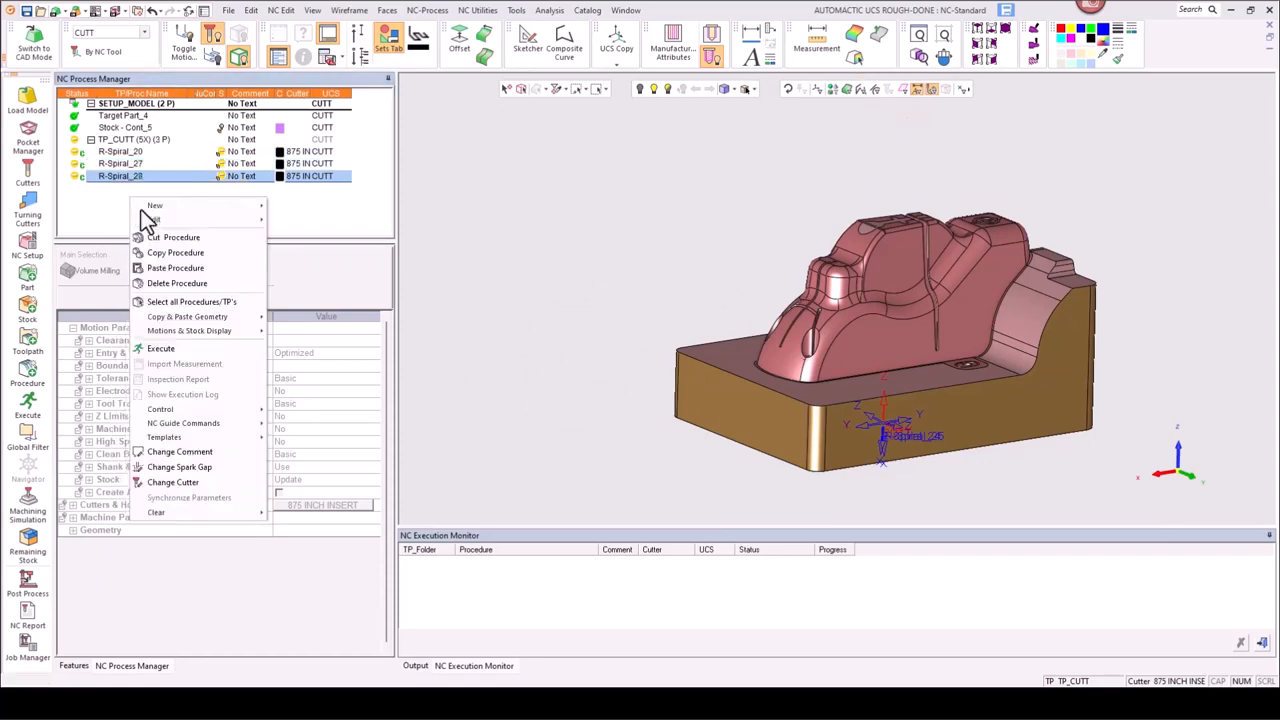
left_click(160, 272)
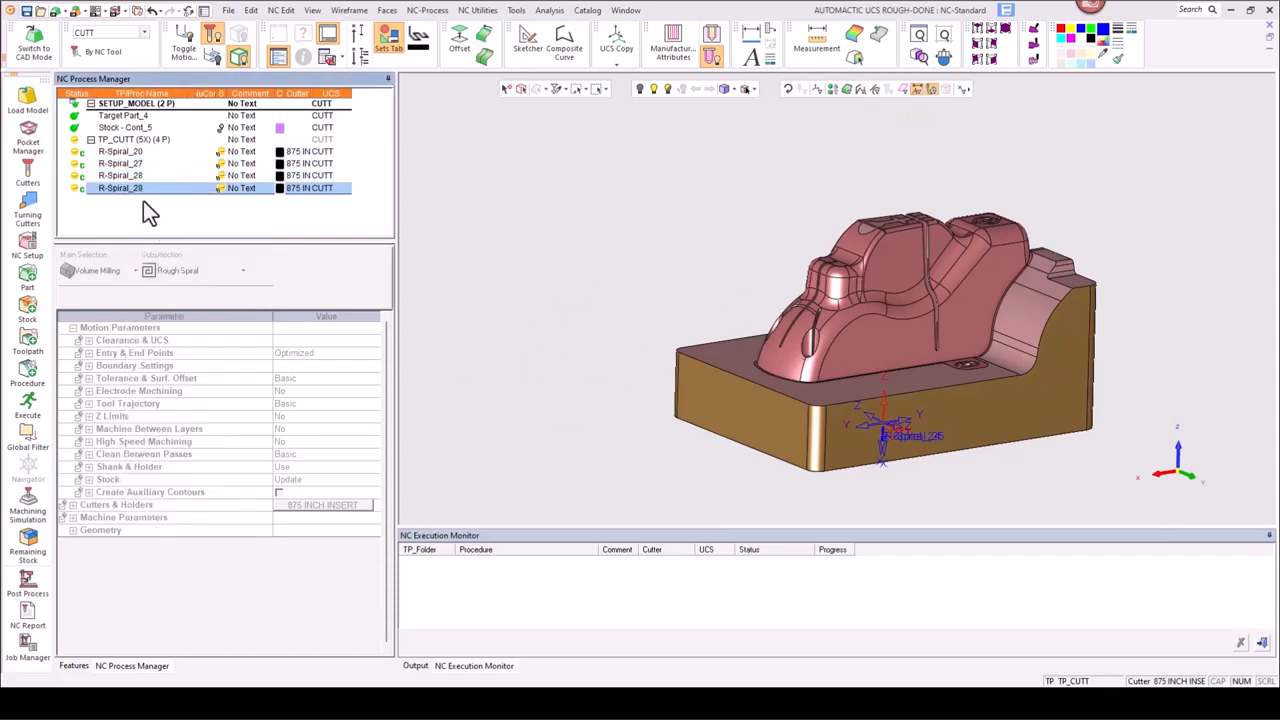
- Save the TP_CUTT toolpath as an NC template named AUTOMACTIC UCS ROUGH in the TEMPLATES folder
right_click(116, 142)
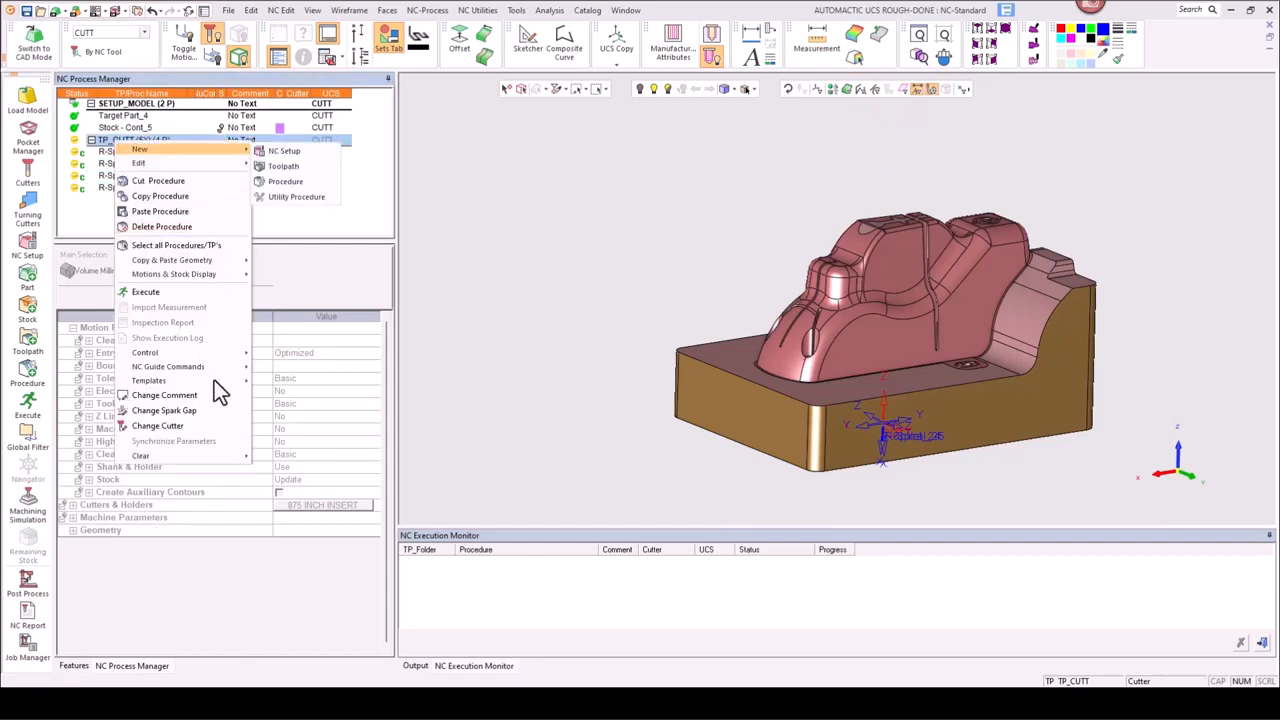
mouse_move(214, 380)
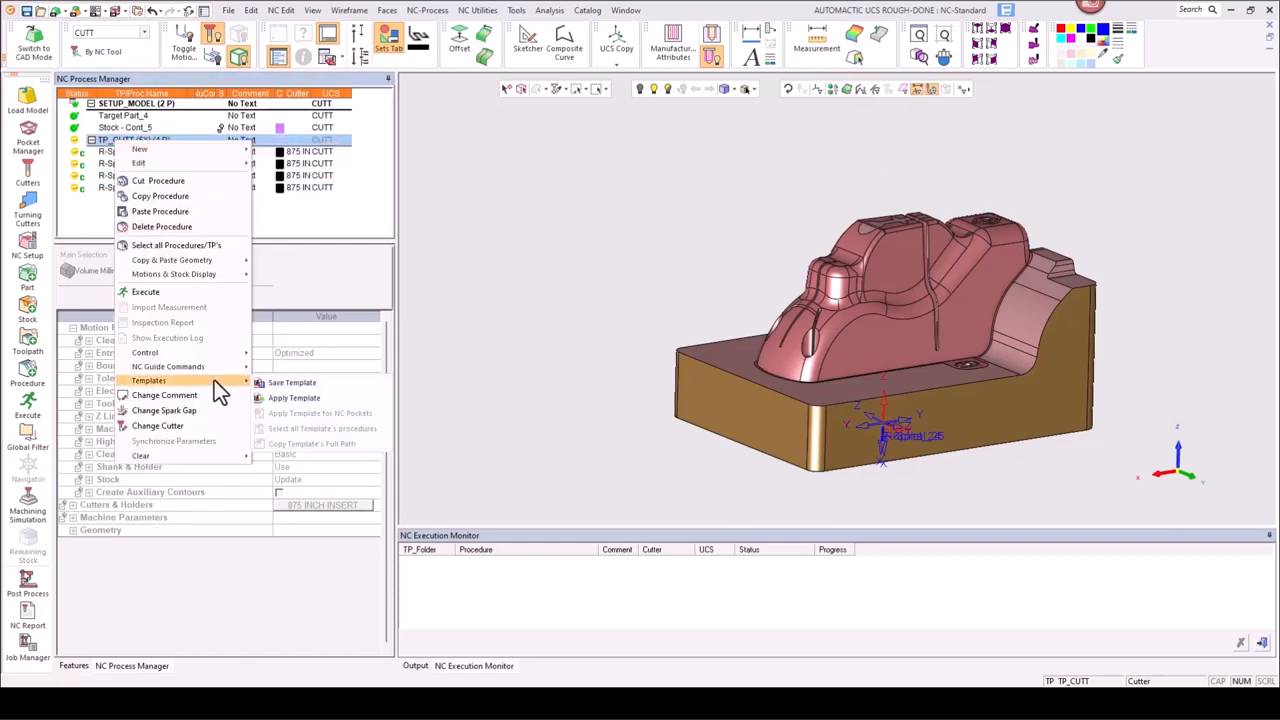
left_click(300, 396)
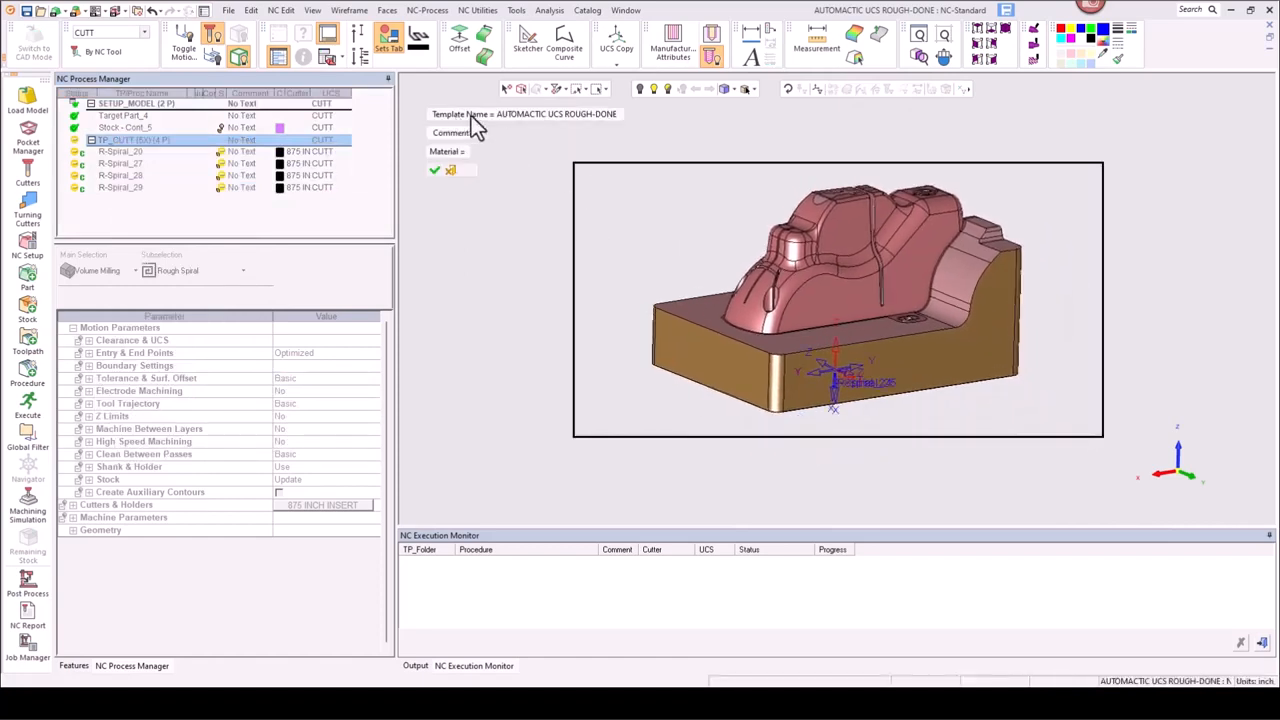
left_click(598, 116)
left_click(583, 113)
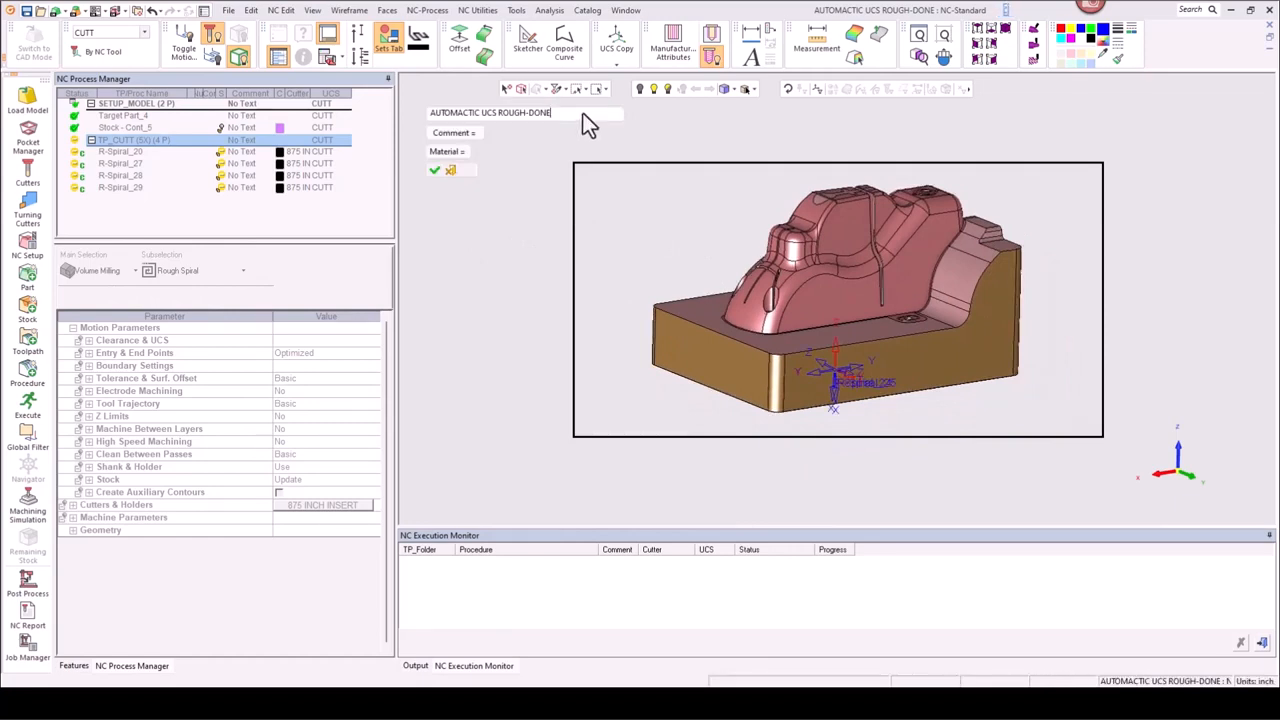
key("BackSpace")
key("BackSpace")
key("BackSpace")
key("BackSpace")
key("BackSpace")
key("Return")
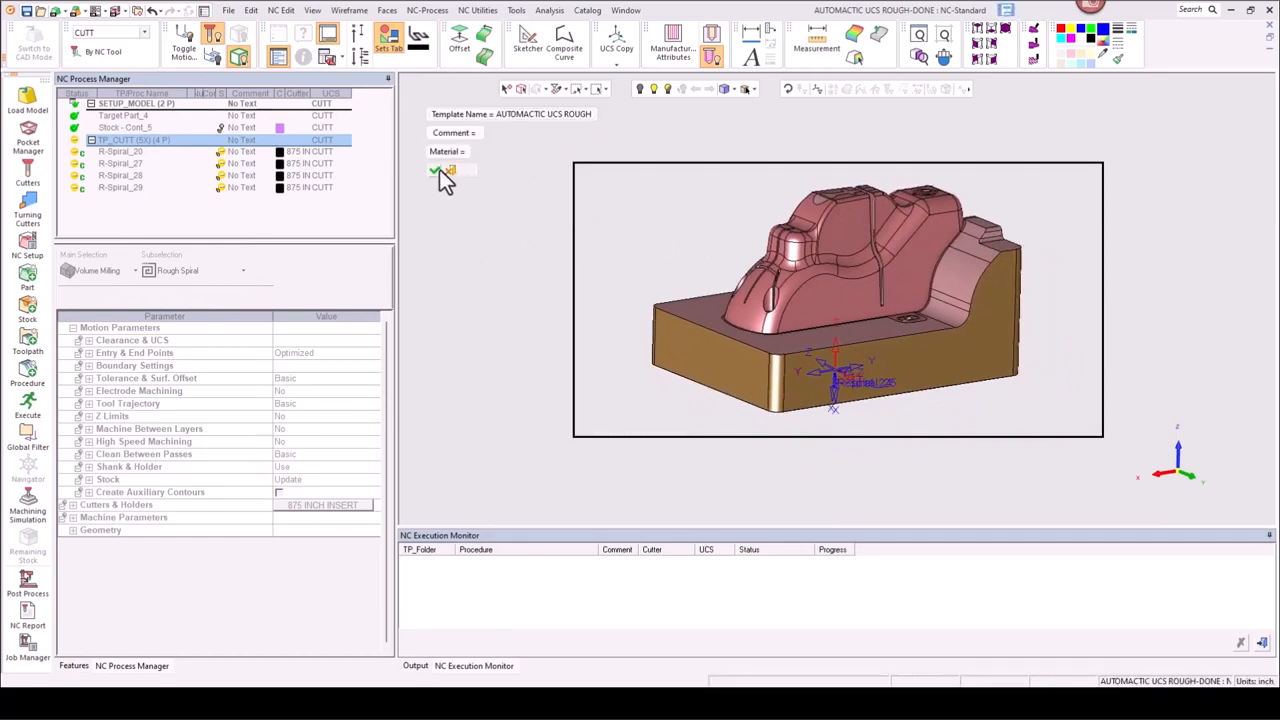
left_click(437, 172)
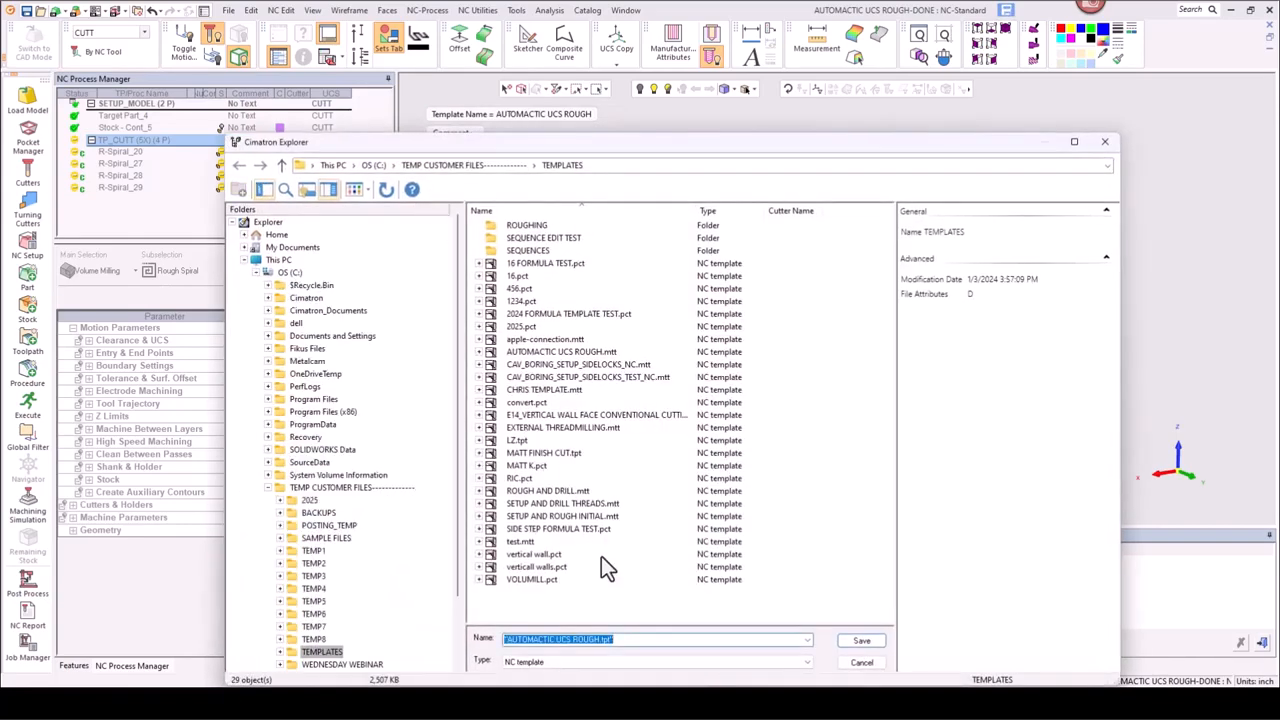
left_click(861, 642)
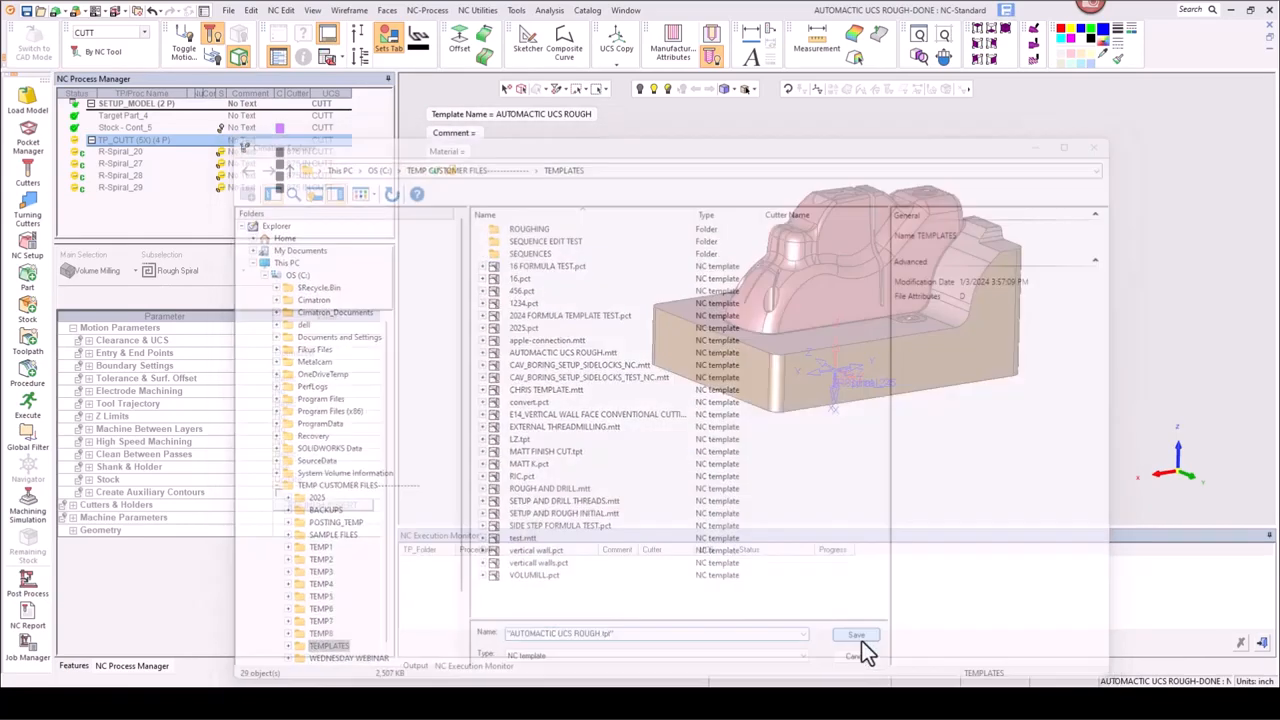
- Delete the whole TP_CUTT toolpath with its four rough spiral procedures
right_click(124, 142)
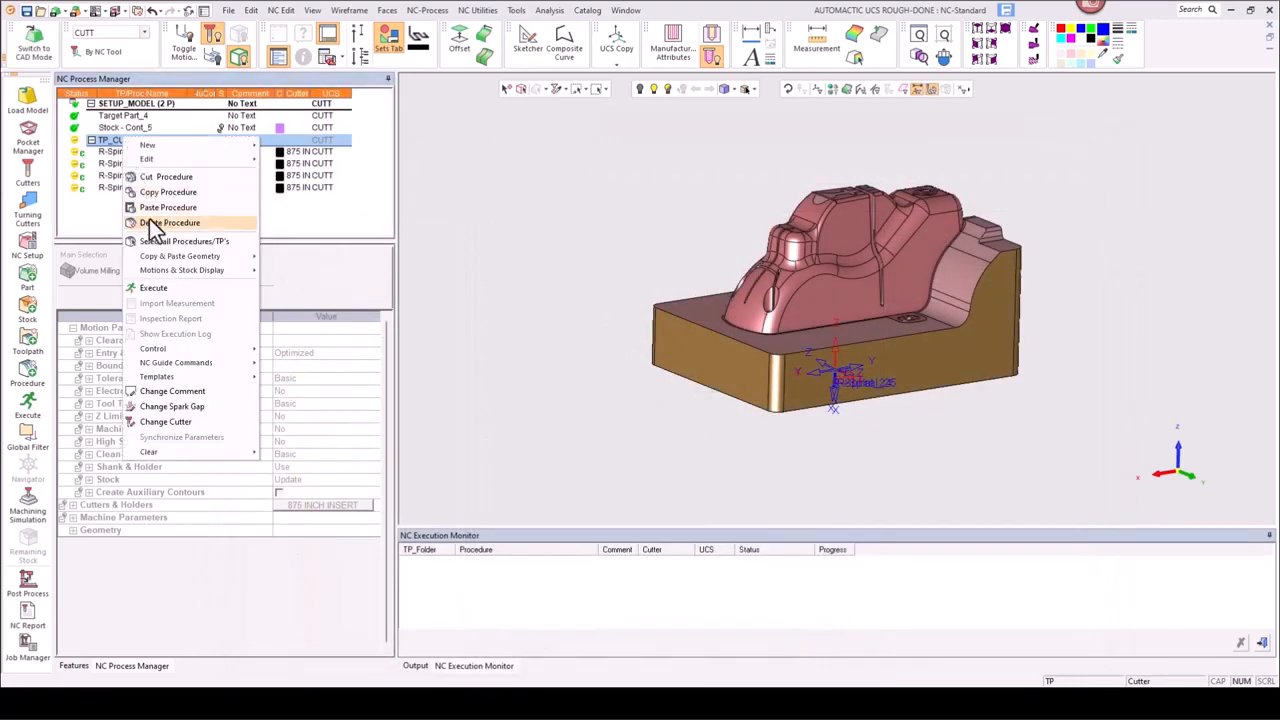
left_click(160, 223)
left_click(602, 380)
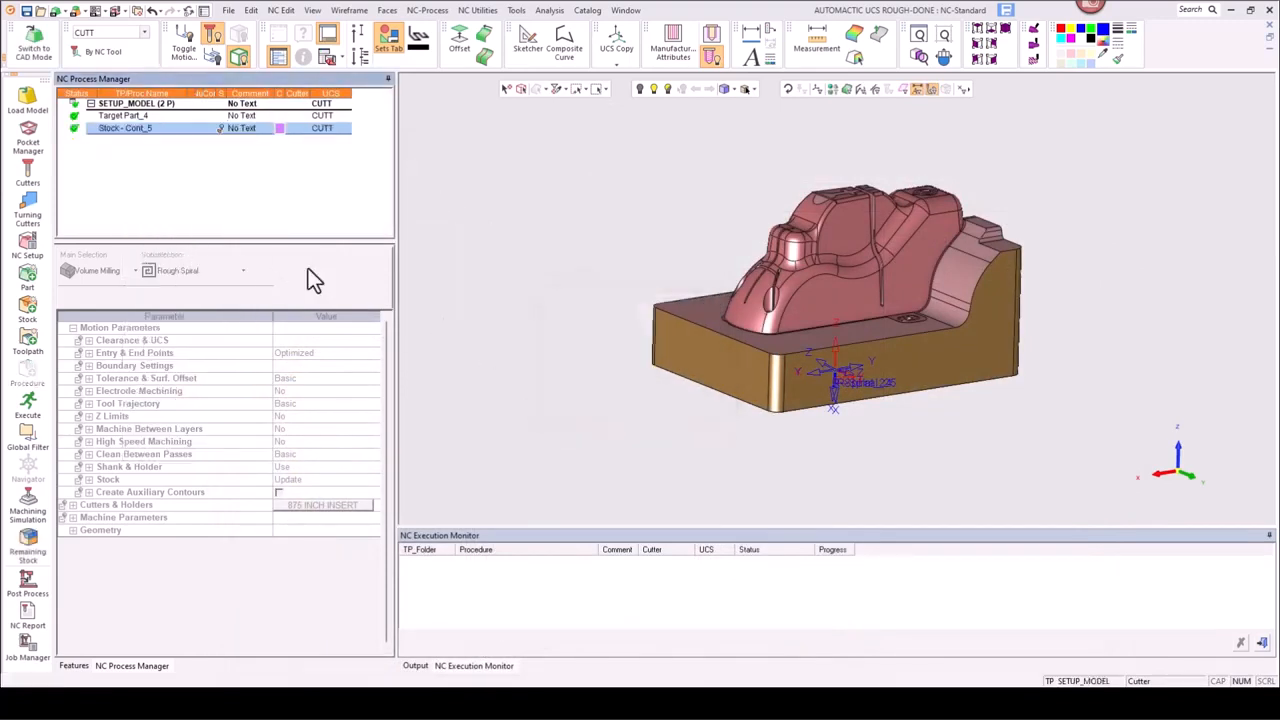
- Apply the AUTOMACTIC UCS ROUGH.tpt template from the TEMPLATES folder after the stock procedure in the NC process list
right_click(173, 192)
mouse_move(276, 428)
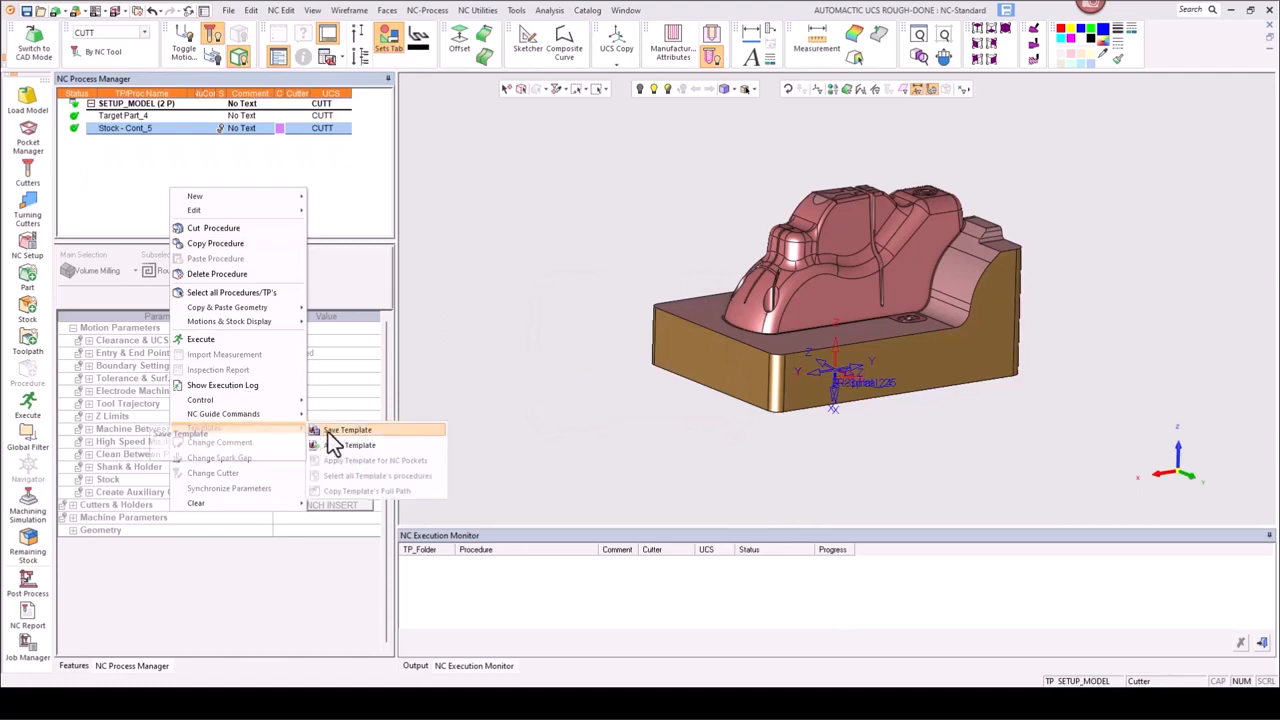
left_click(344, 445)
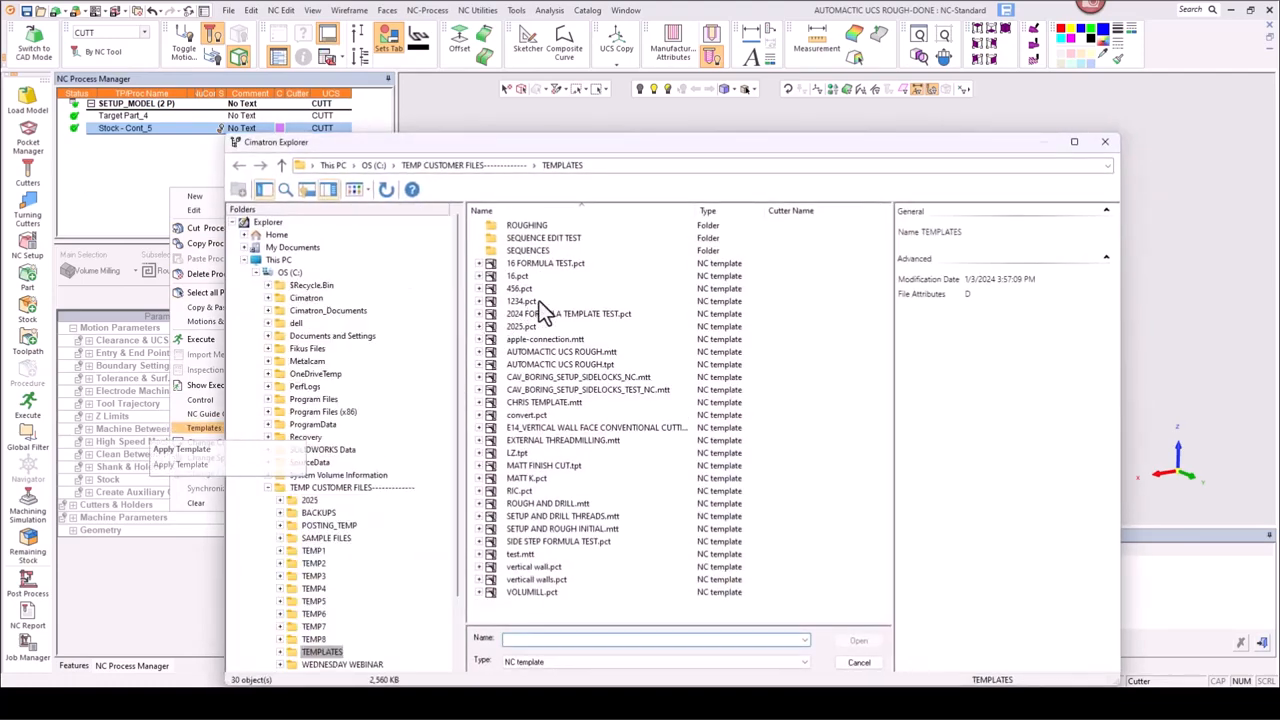
left_click(552, 366)
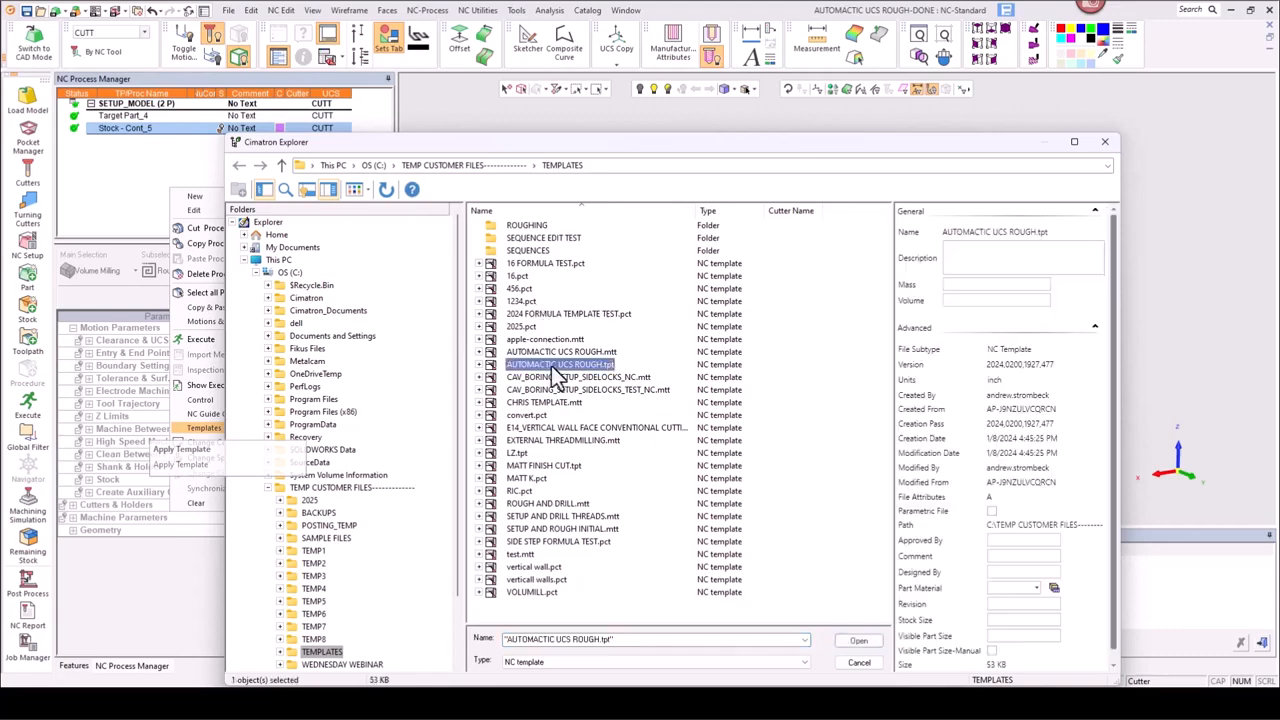
left_click(862, 641)
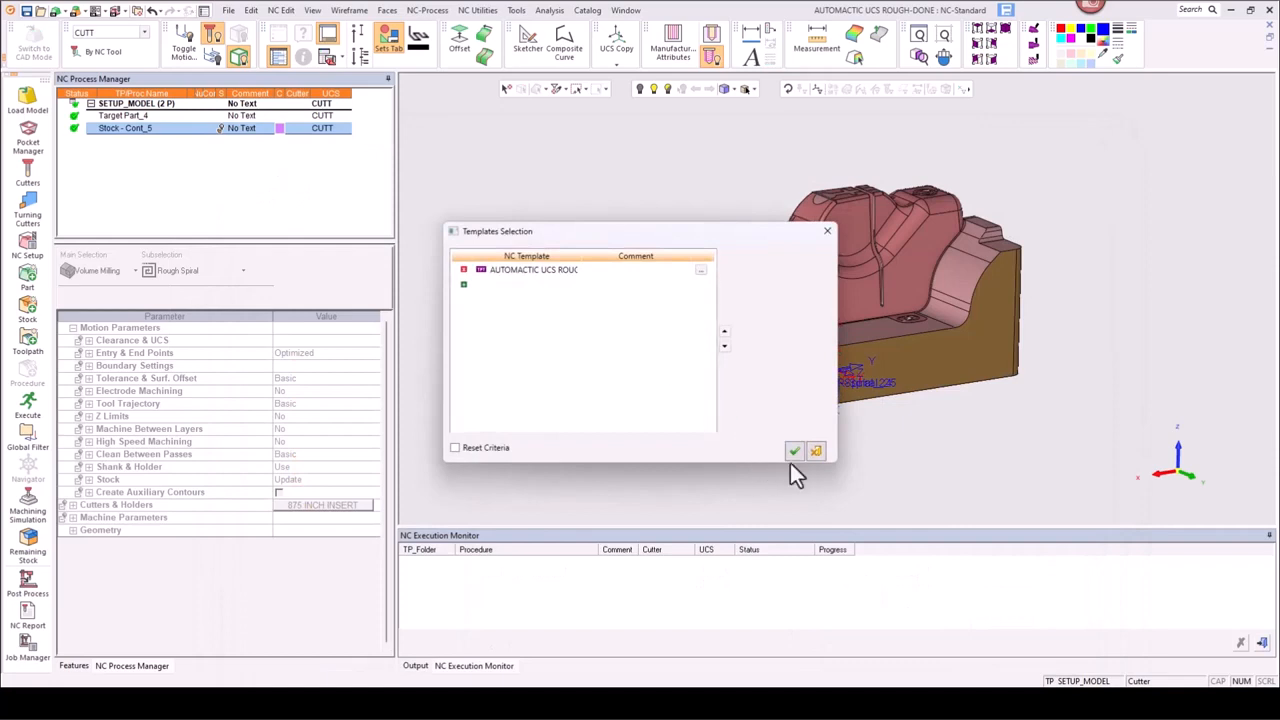
left_click(792, 453)
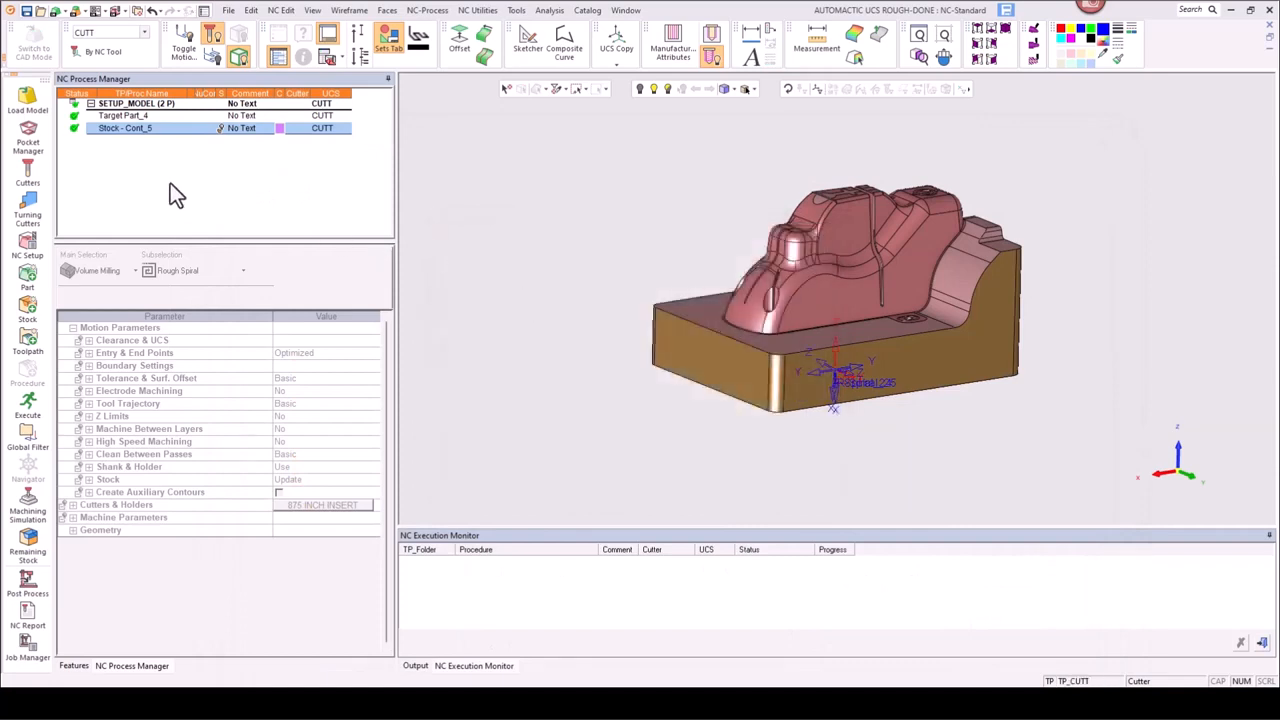
- Execute the TP_CUTT toolpath with all four of its rough spiral procedures
left_click(126, 142)
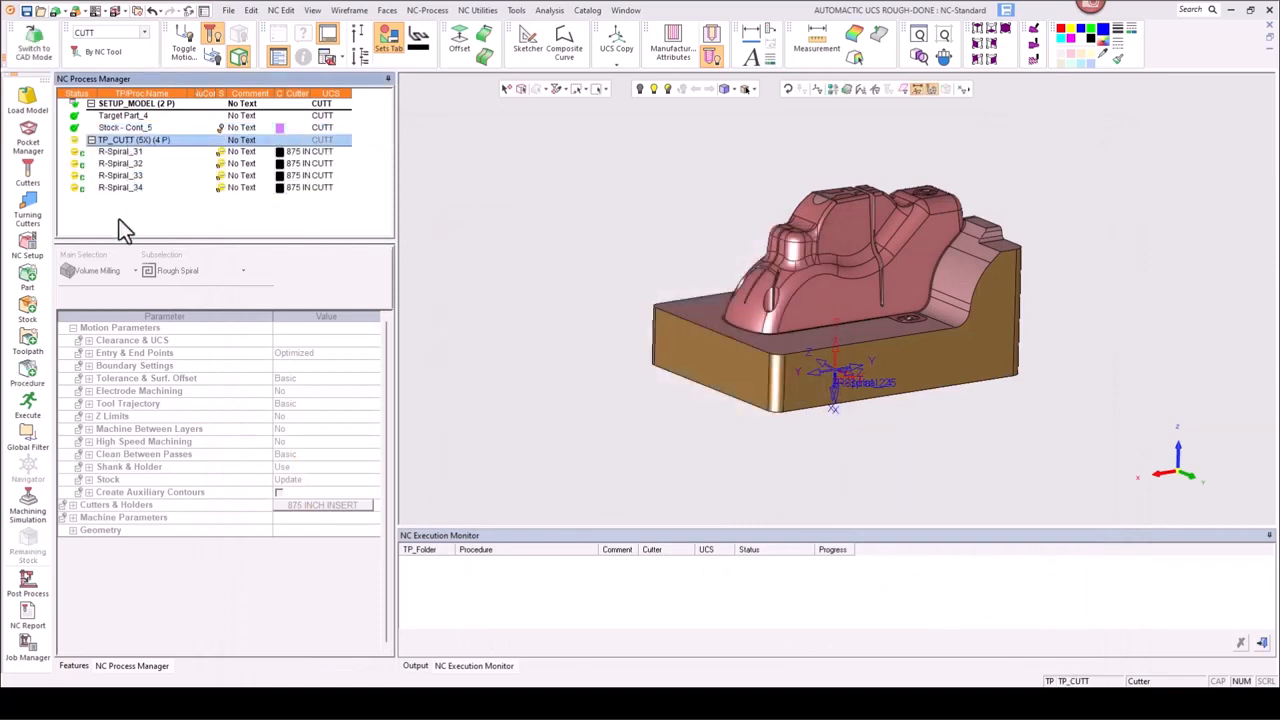
left_click(27, 403)
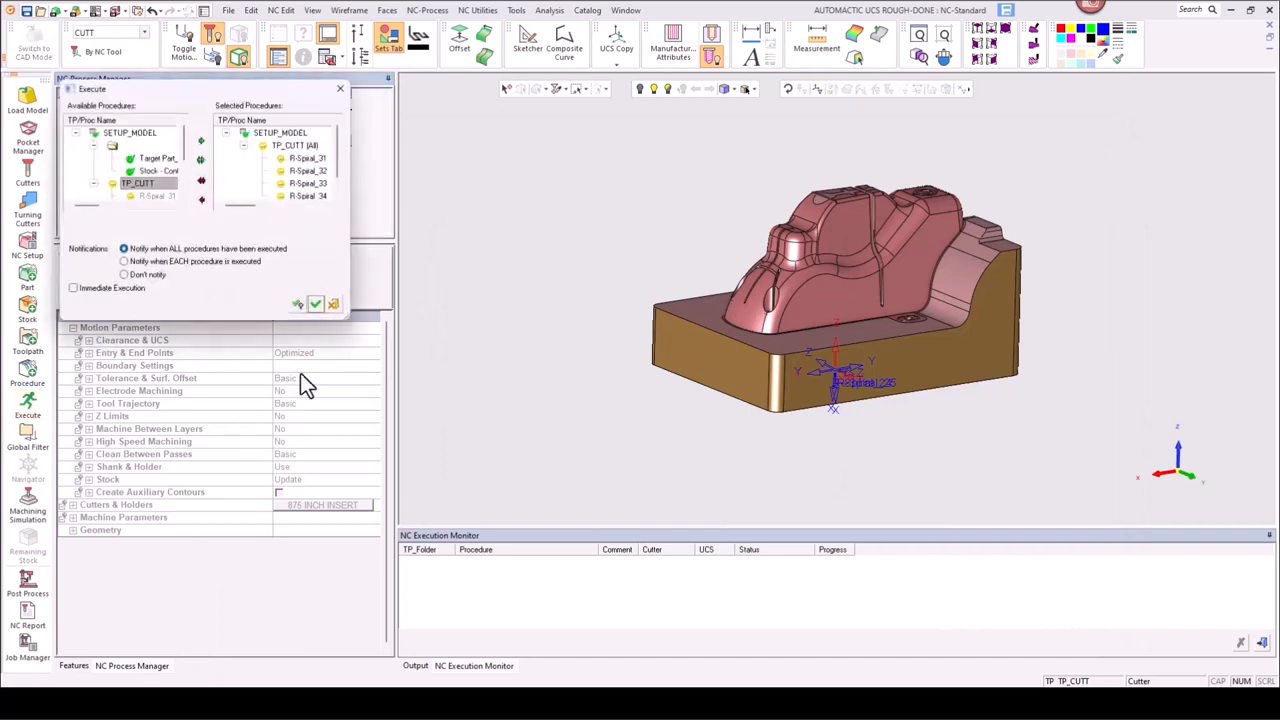
left_click(315, 304)
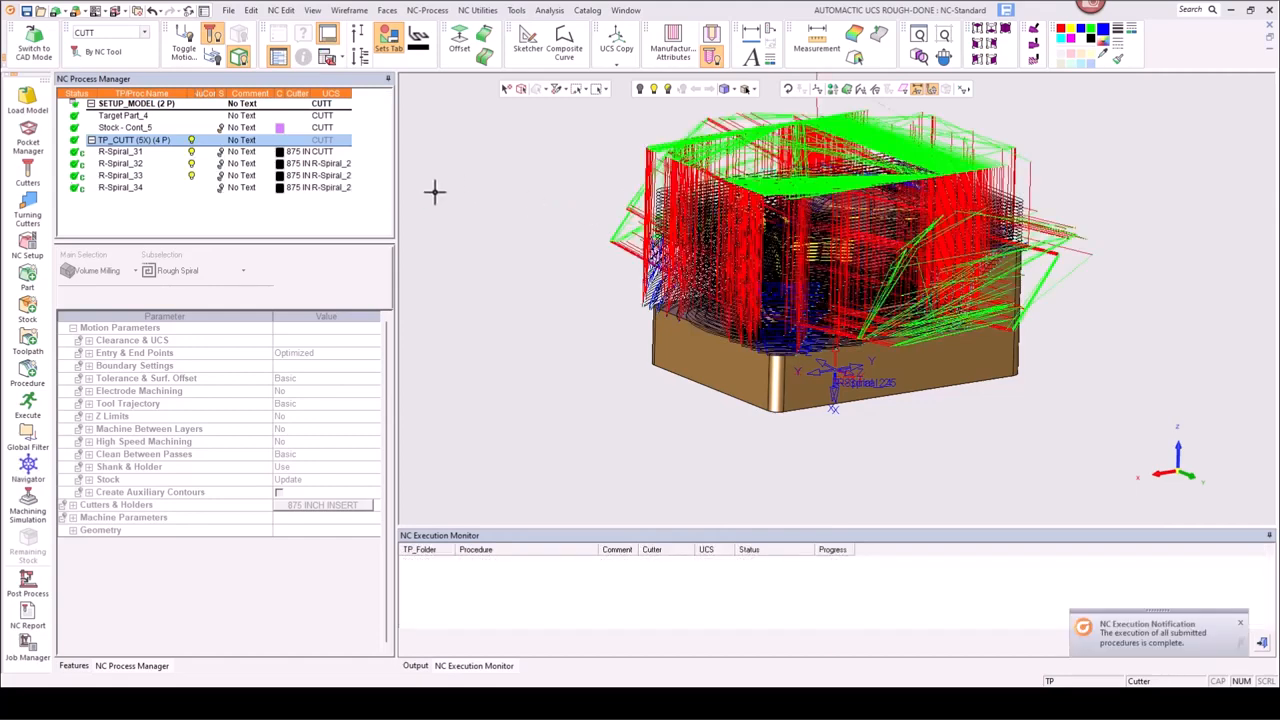
- Inspect the motions of R-Spiral_32 and R-Spiral_33 one at a time, along with the remaining stock after R-Spiral_33
left_click(191, 140)
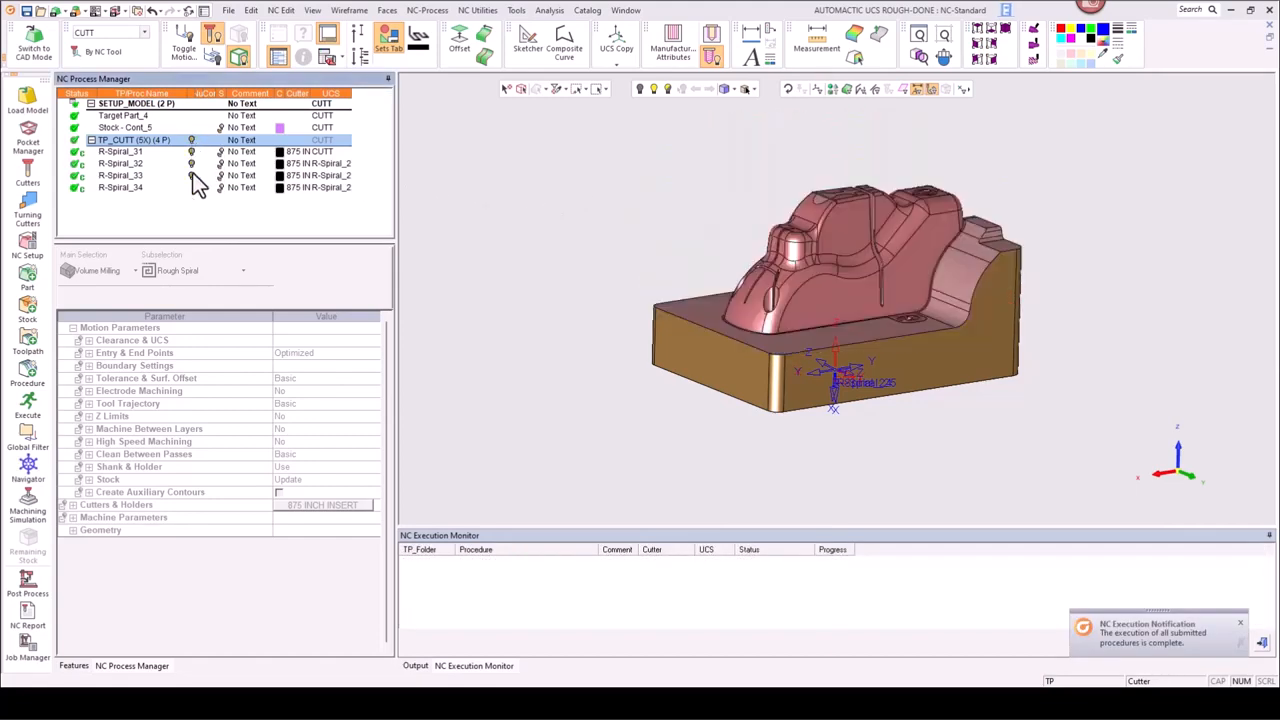
left_click(191, 163)
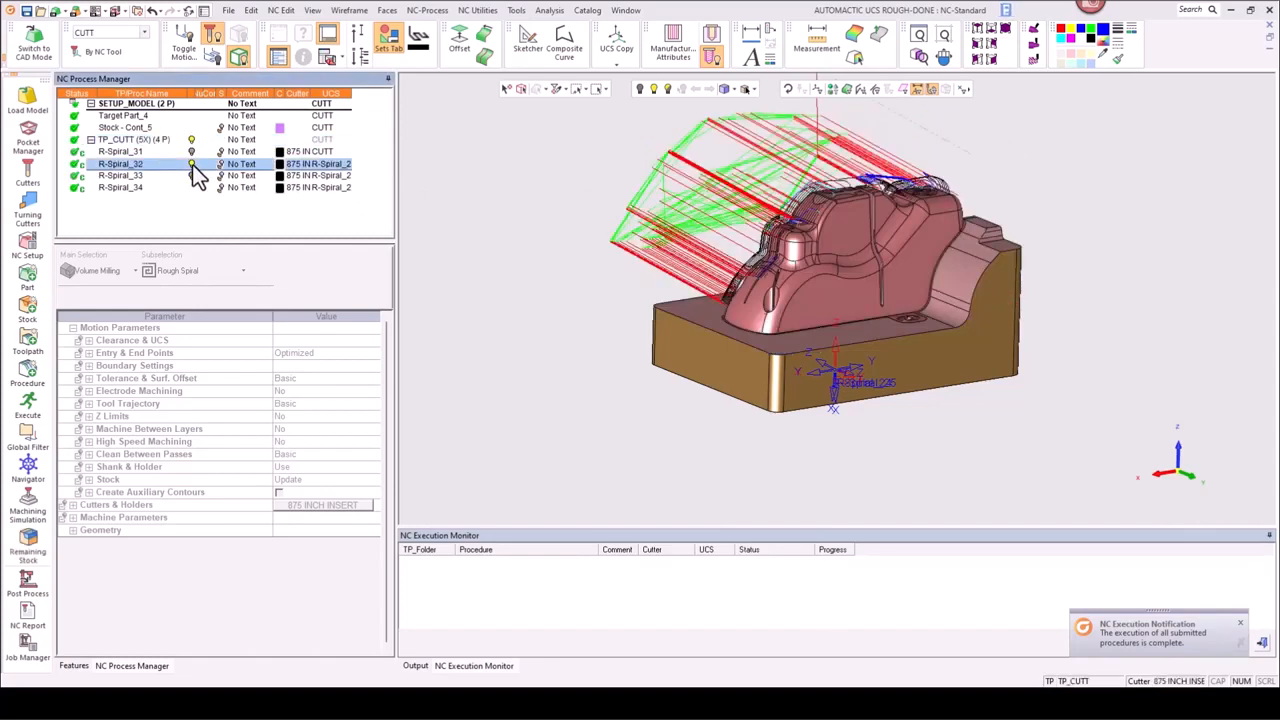
middle_click_drag(840, 253, 898, 256)
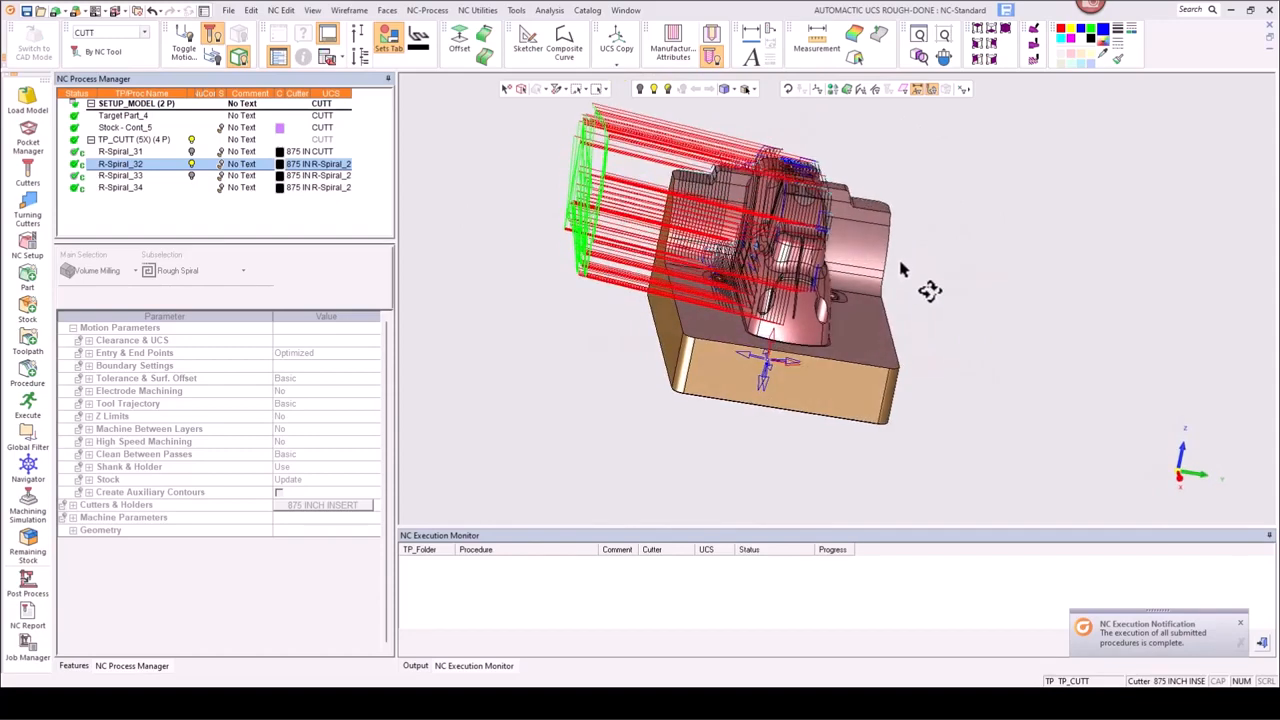
left_click(193, 176)
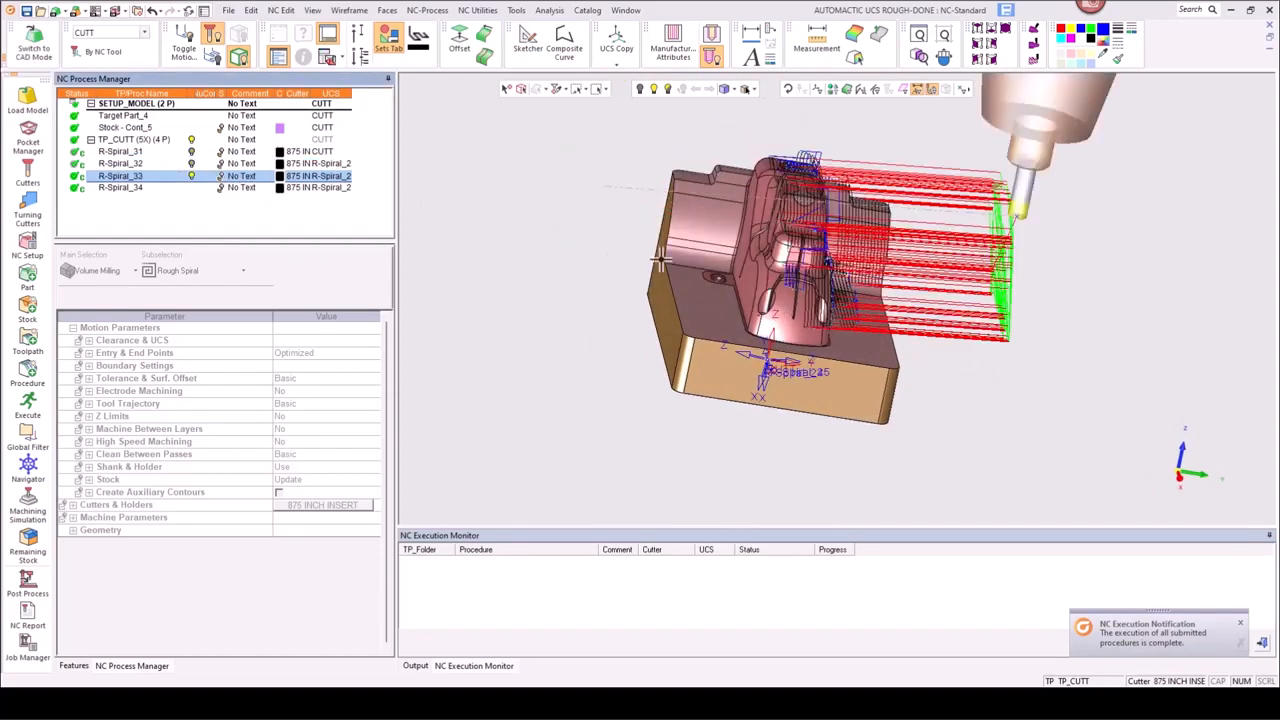
middle_click_drag(769, 255, 700, 248)
left_click(191, 177)
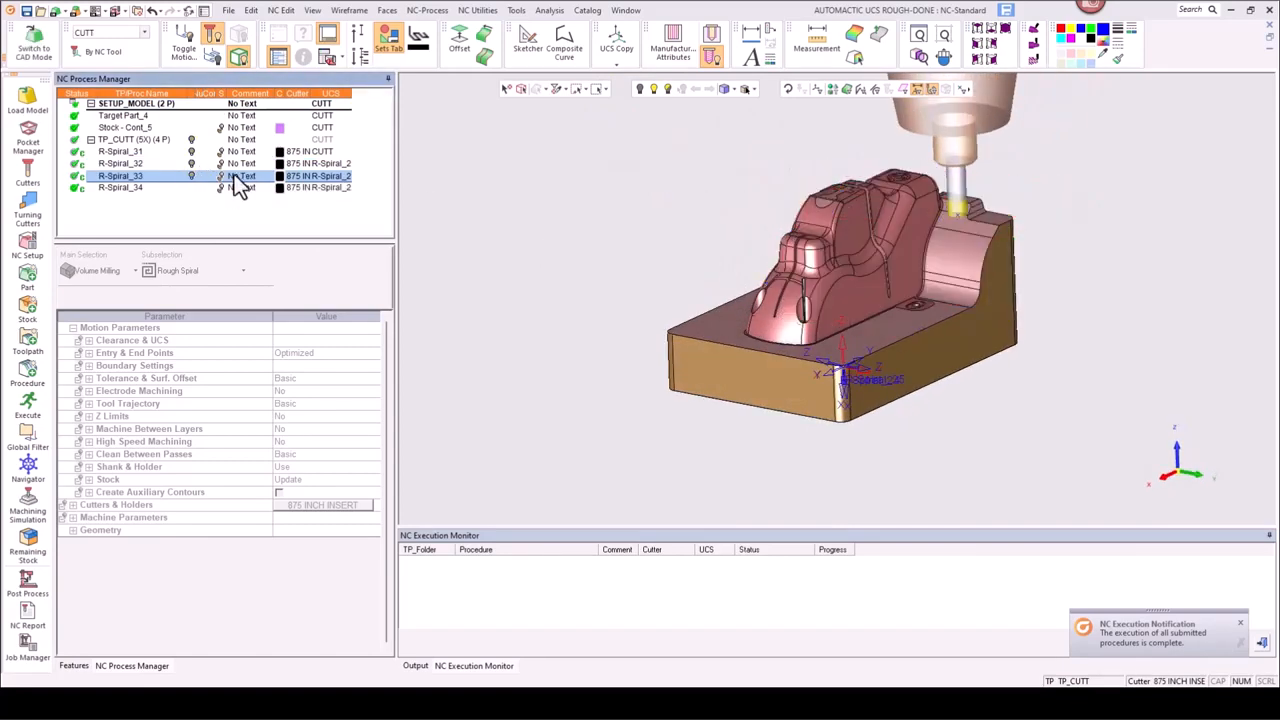
left_click(220, 177)
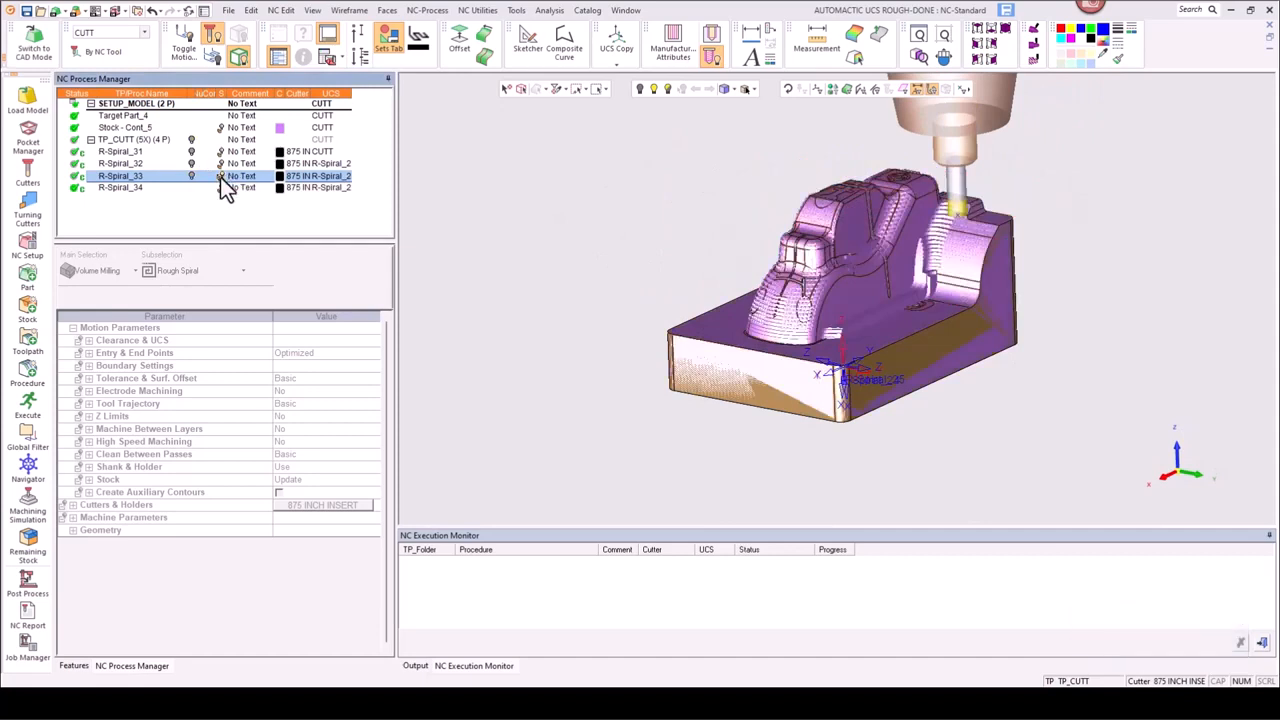
left_click(220, 177)
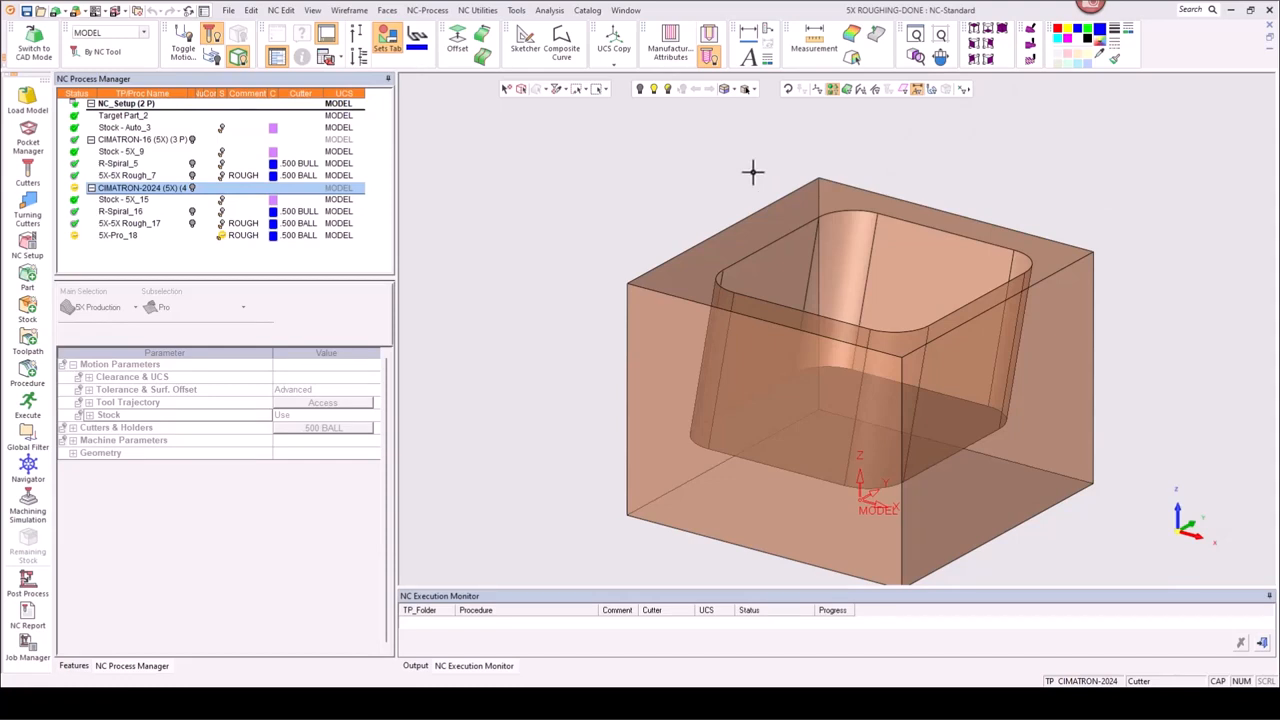
- In the 5X ROUGHING-DONE file, examine the motions and remaining stock of R-Spiral_5 in the CIMATRON-16 toolpath
left_click(194, 164)
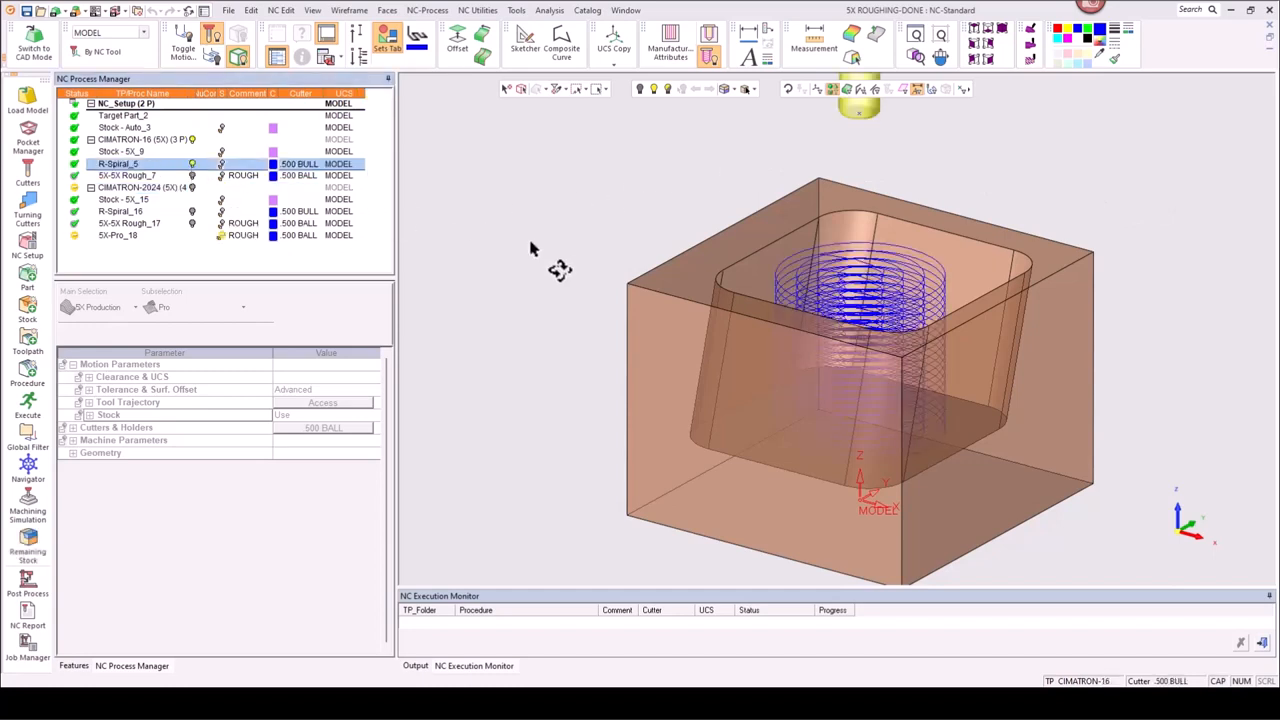
middle_click_drag(532, 249, 500, 248)
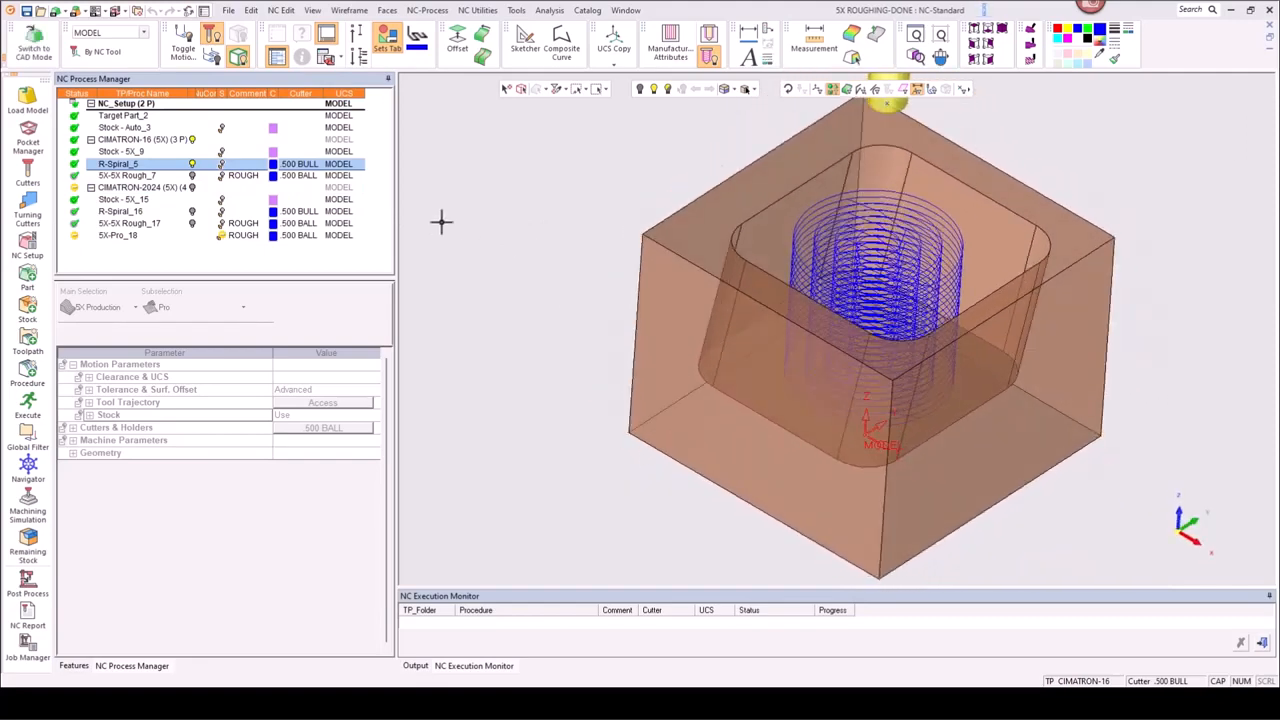
left_click(193, 164)
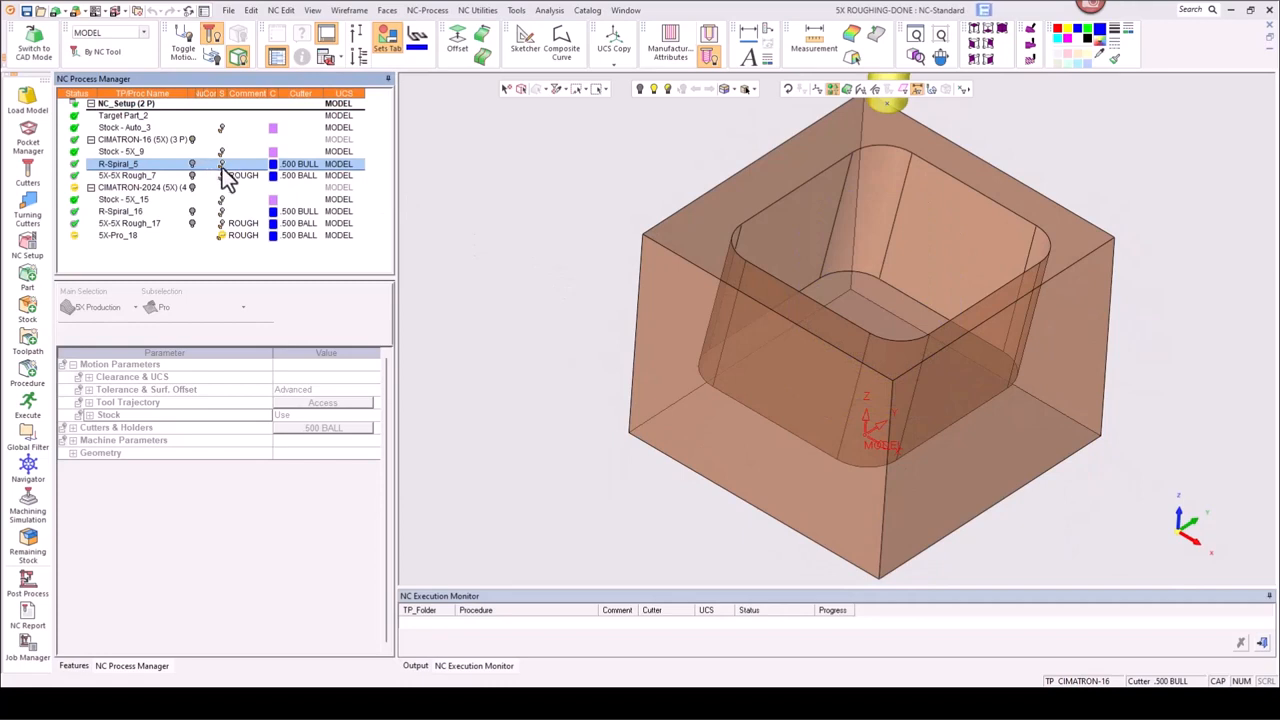
left_click(222, 166)
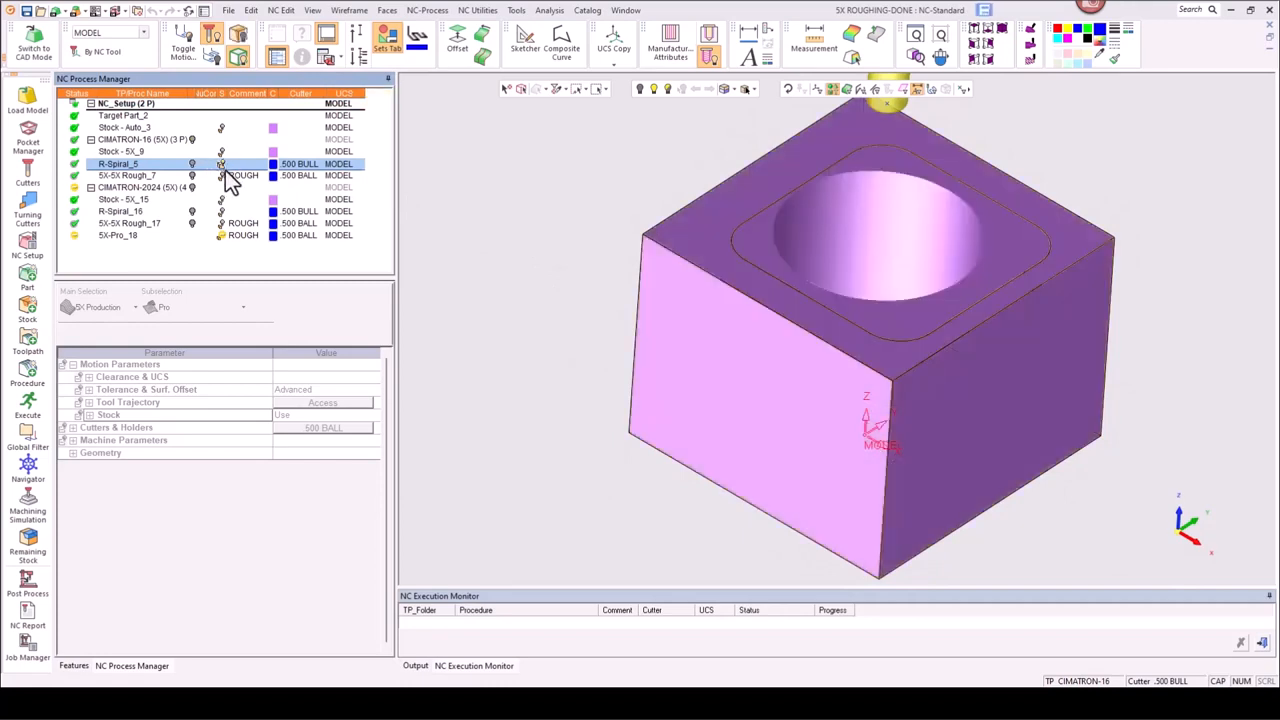
left_click(222, 167)
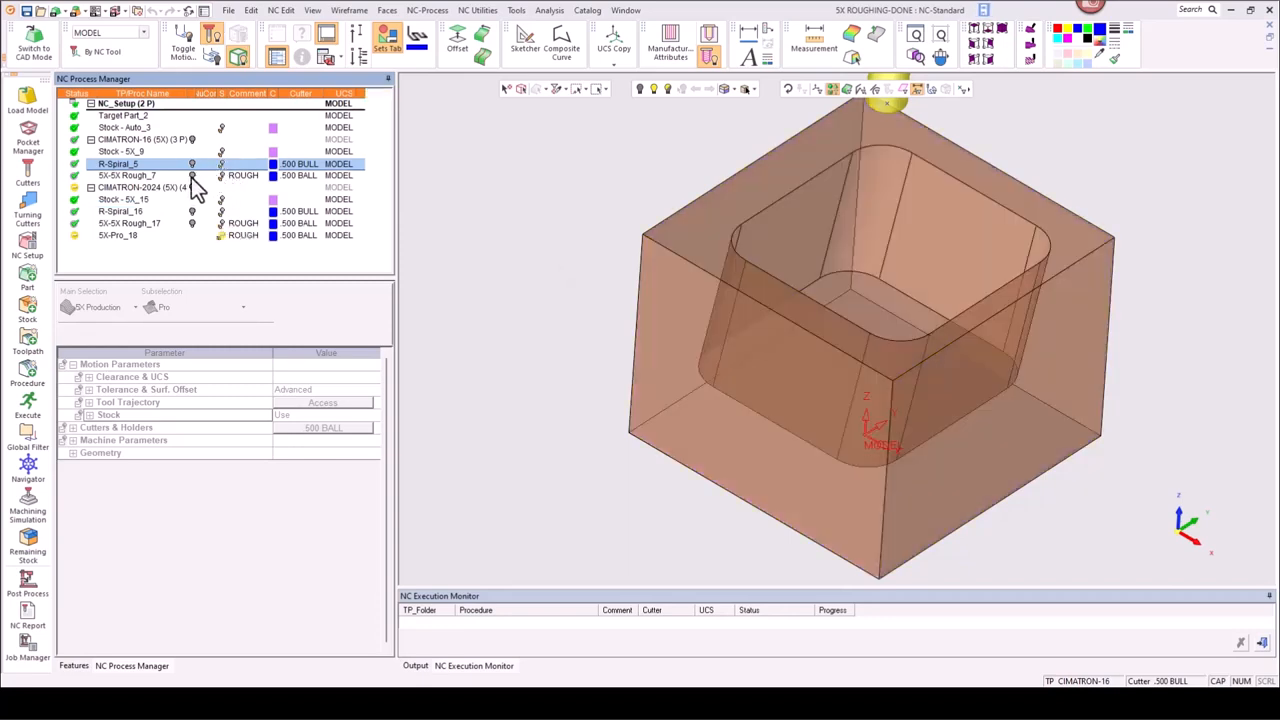
- Examine the cavity roughing motions of the 5X-5X Rough_7 procedure, and hide them again
left_click(193, 176)
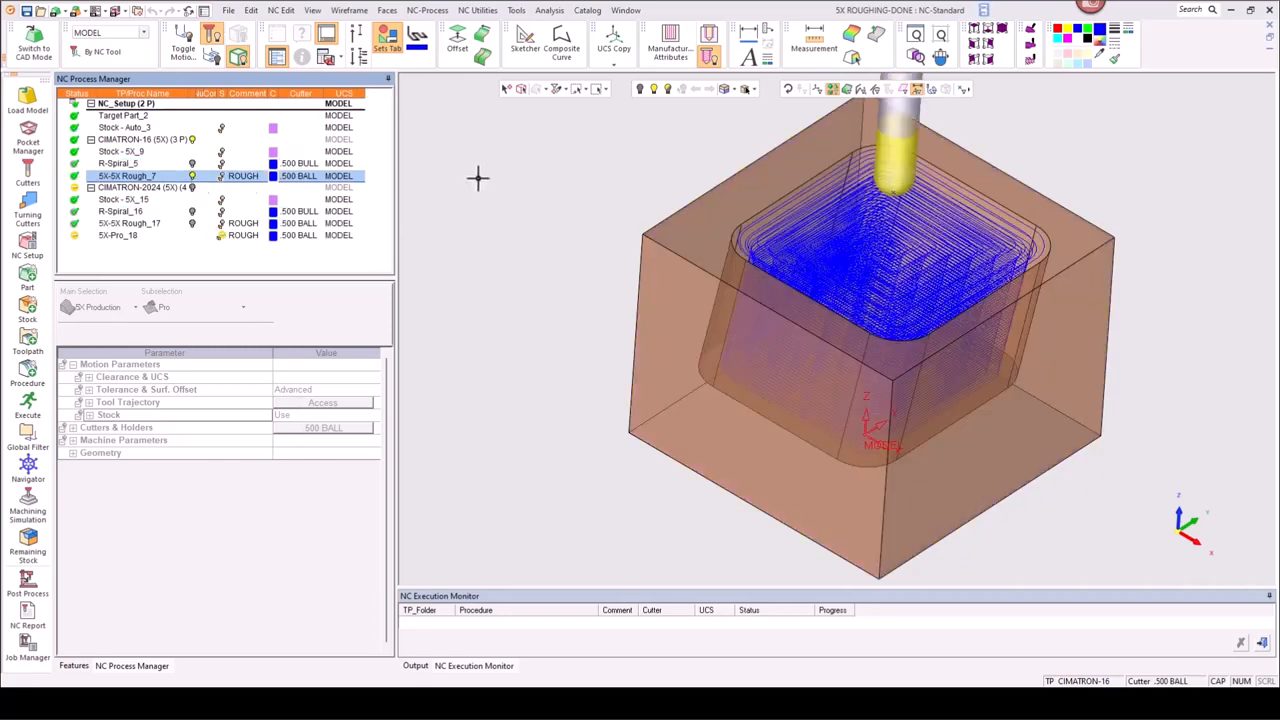
middle_click_drag(560, 194, 518, 210)
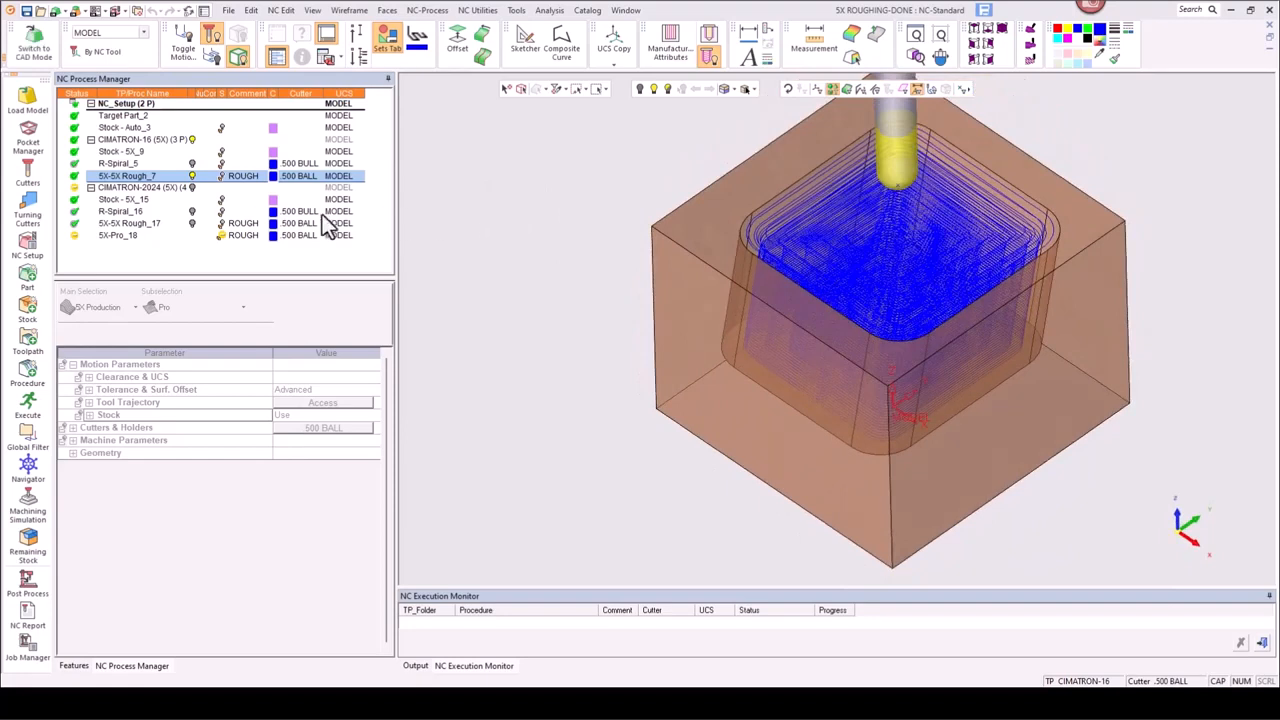
left_click(192, 176)
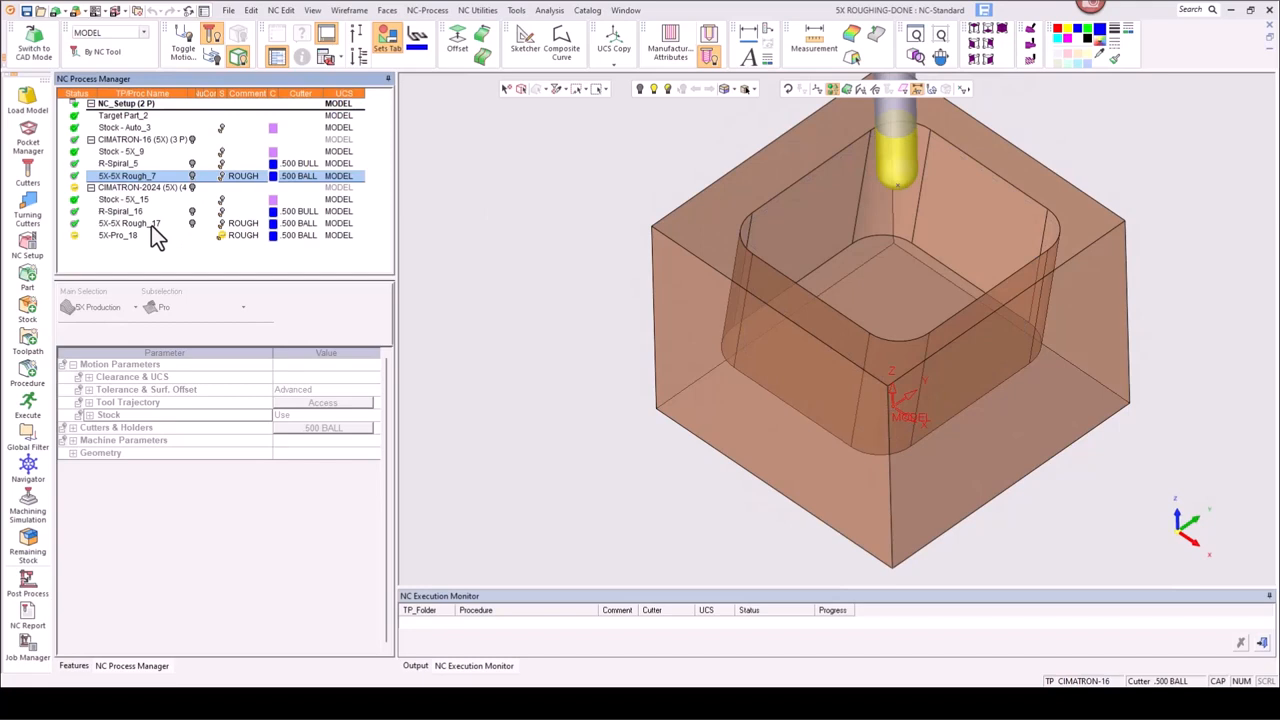
- Review the parameters of 5X-5X Rough_17 without changing them, and check the remaining stock of R-Spiral_16 and 5X-5X Rough_17
double_click(151, 225)
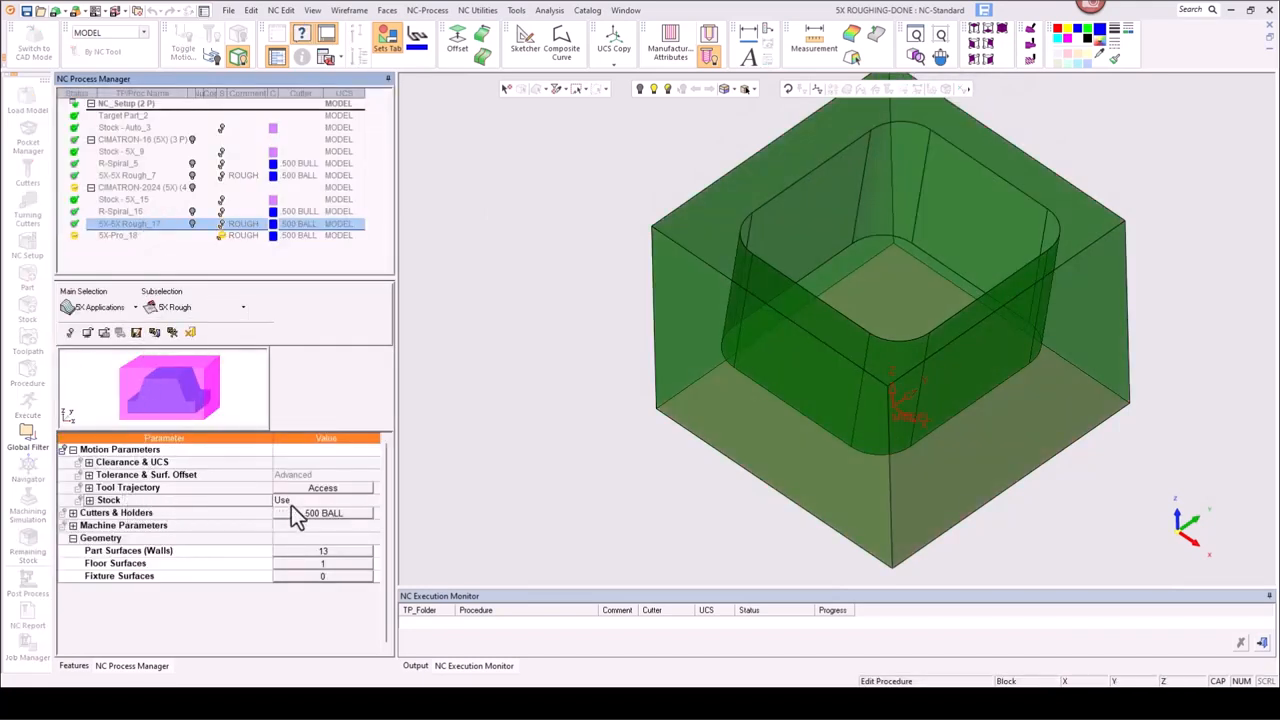
left_click(191, 334)
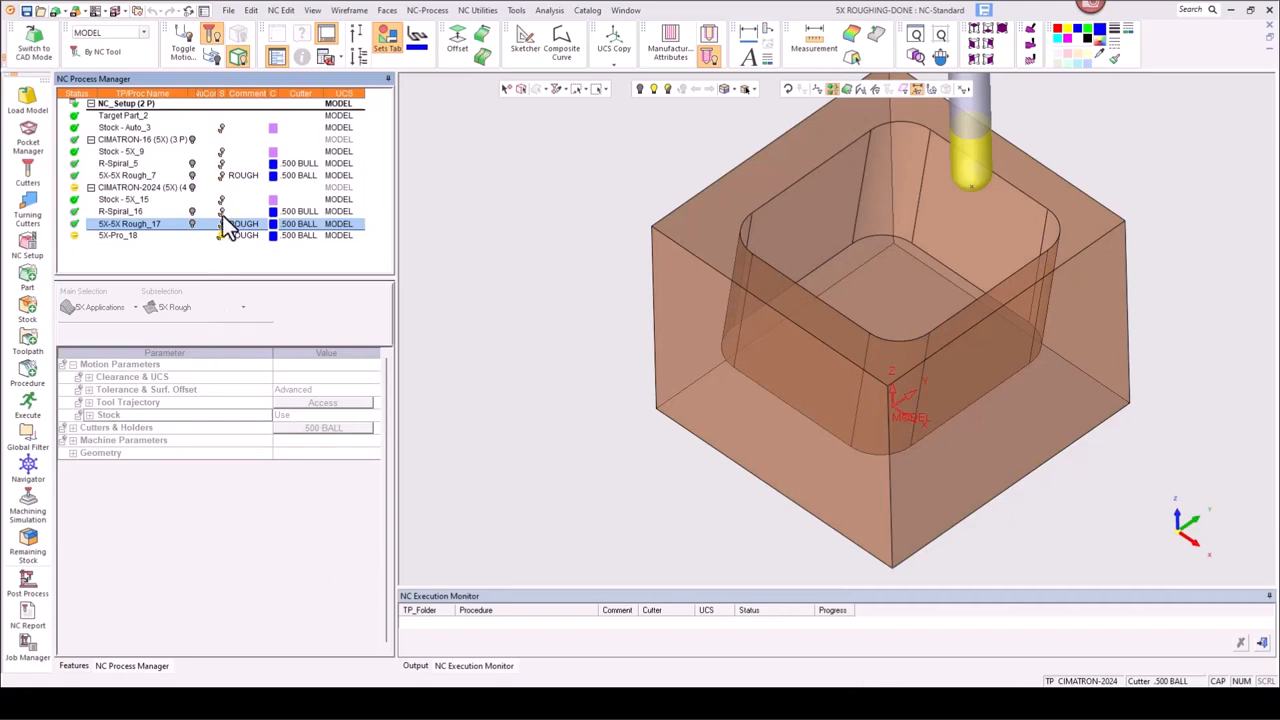
left_click(223, 214)
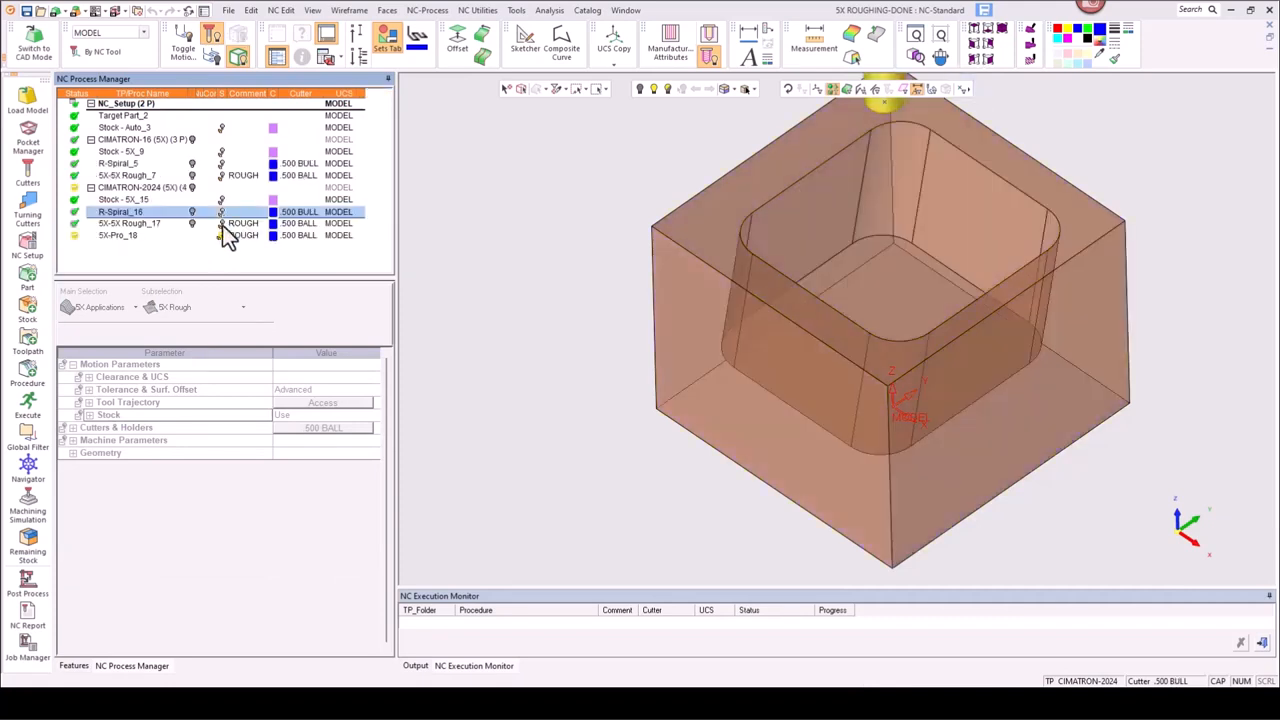
left_click(222, 223)
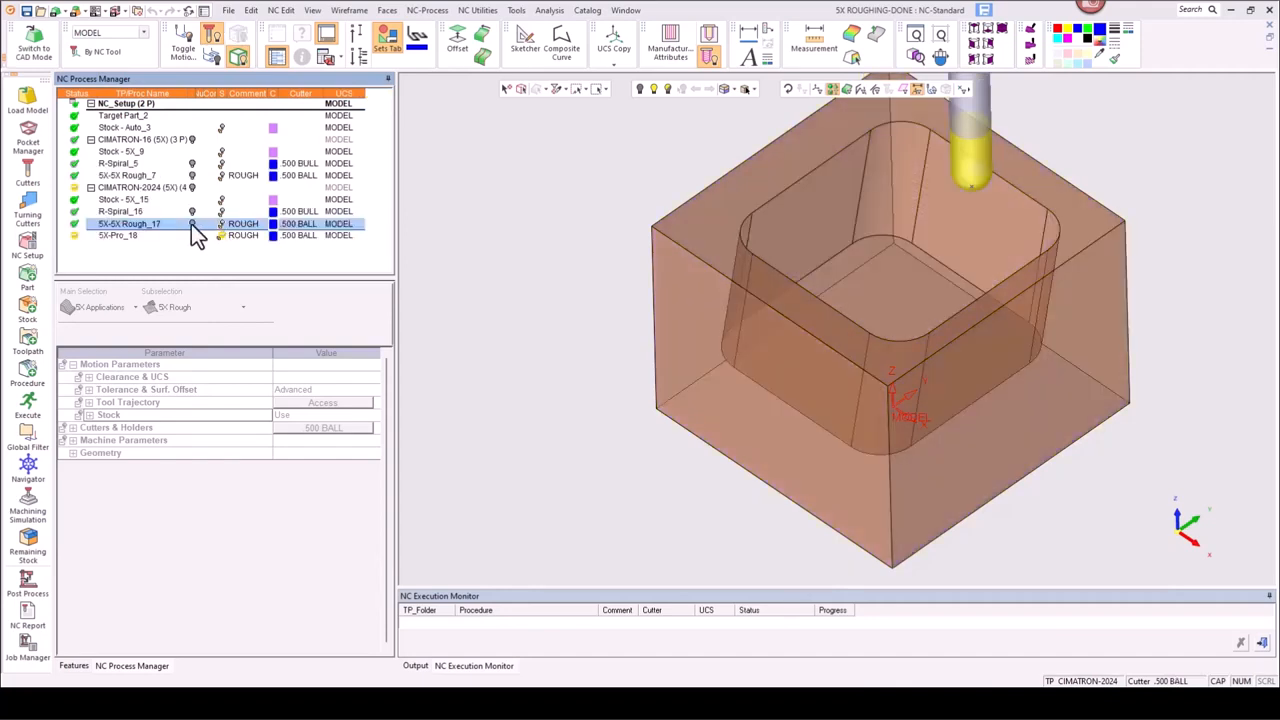
- Examine the motions of 5X-5X Rough_17 in the cavity from the side in wireframe display, and hide them again
left_click(192, 224)
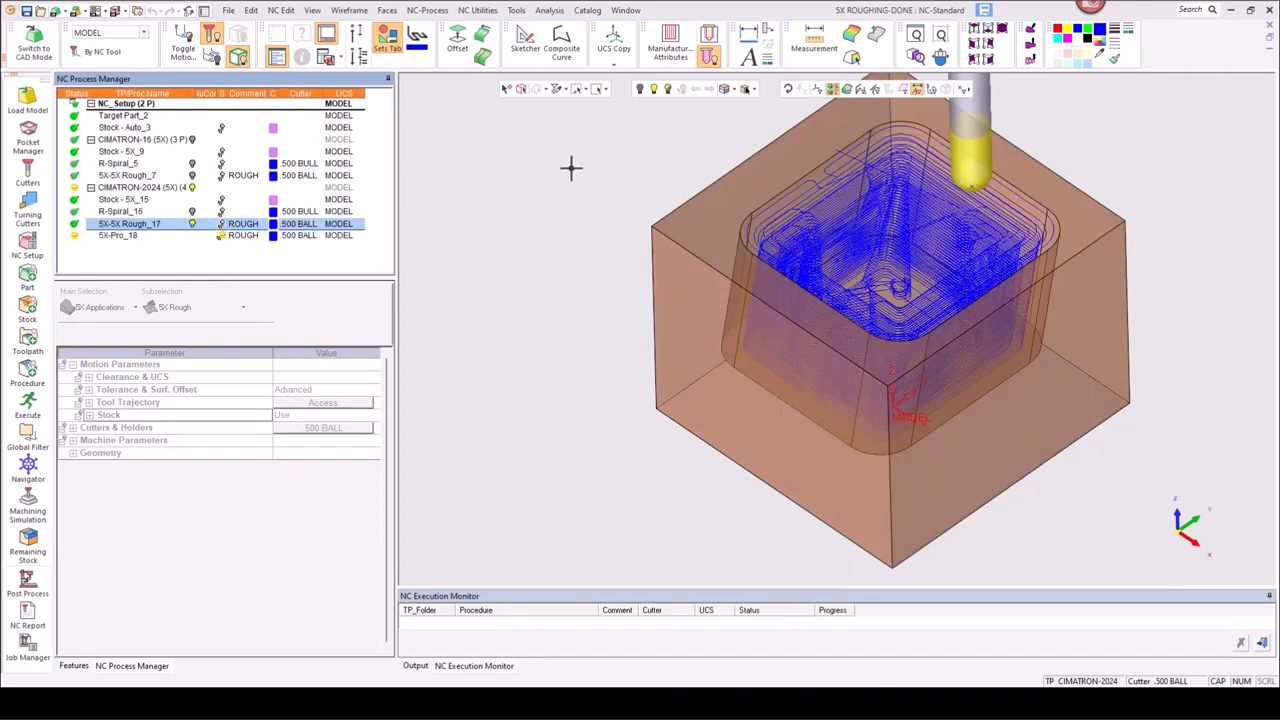
mouse_move(571, 167)
middle_mouse_down()
mouse_move(562, 229)
mouse_move(571, 209)
mouse_move(591, 217)
mouse_move(572, 195)
mouse_move(576, 155)
middle_mouse_up()
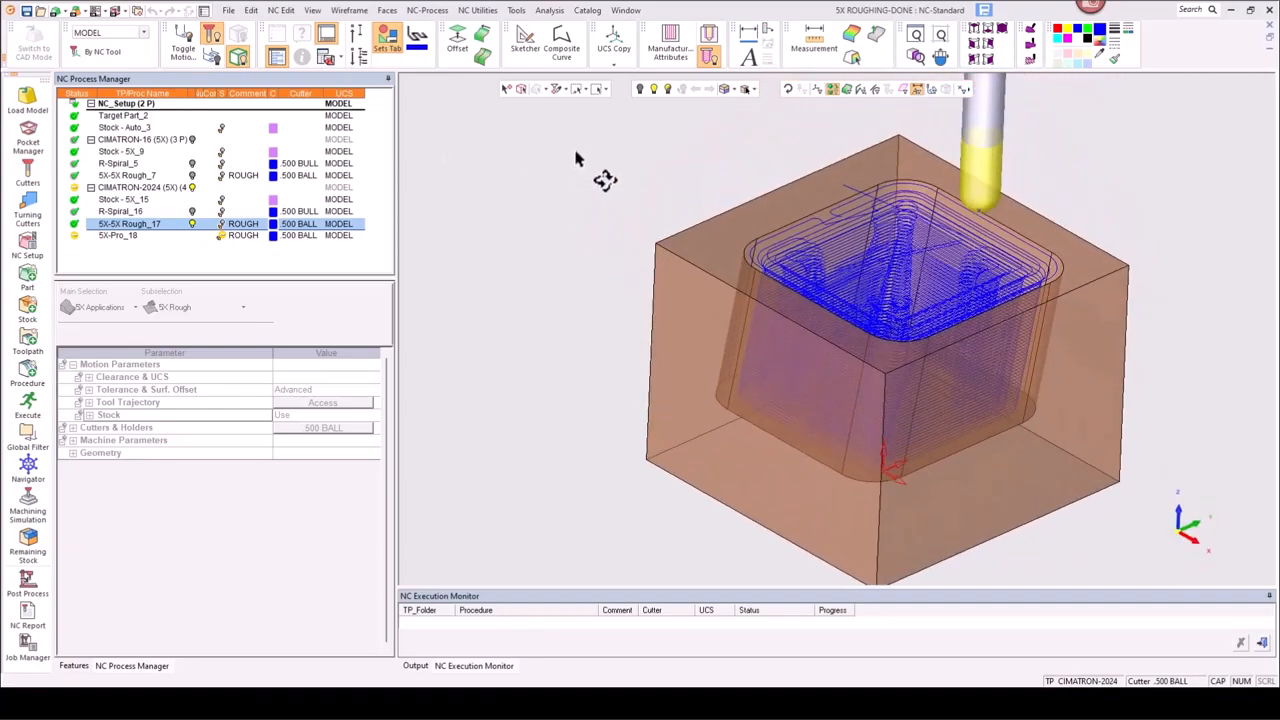
left_click(1191, 541)
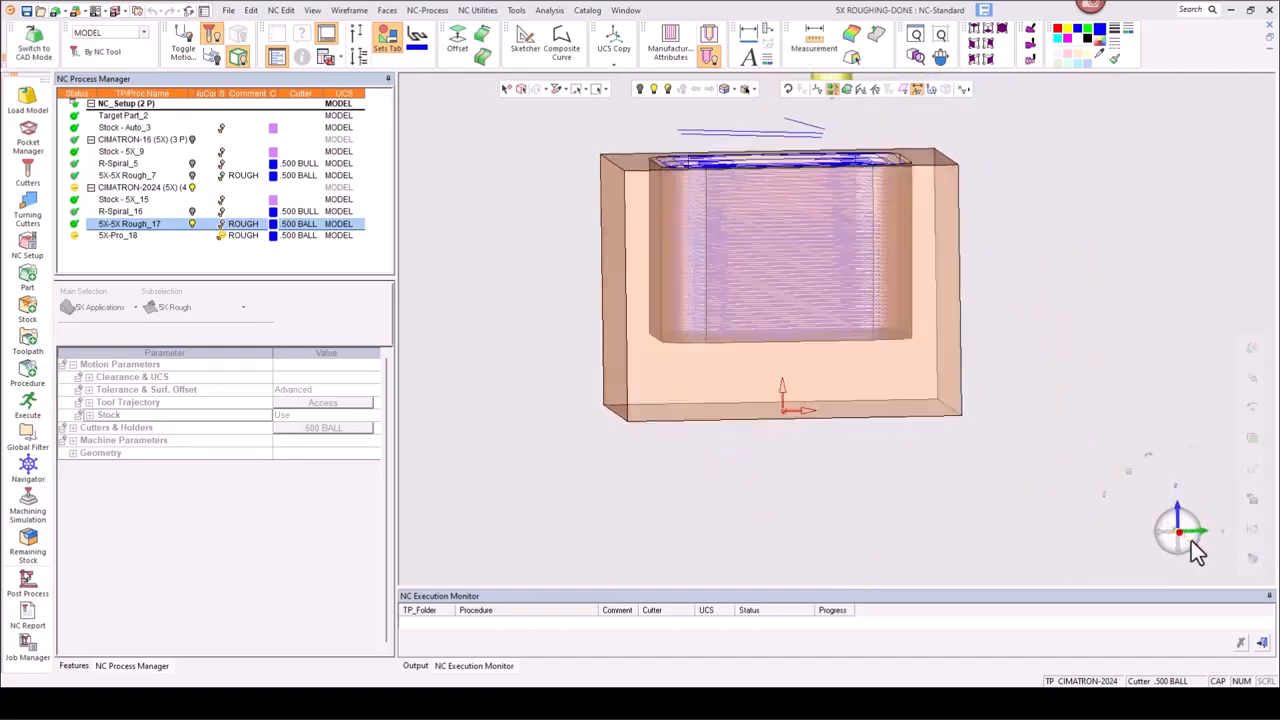
left_click(1200, 530)
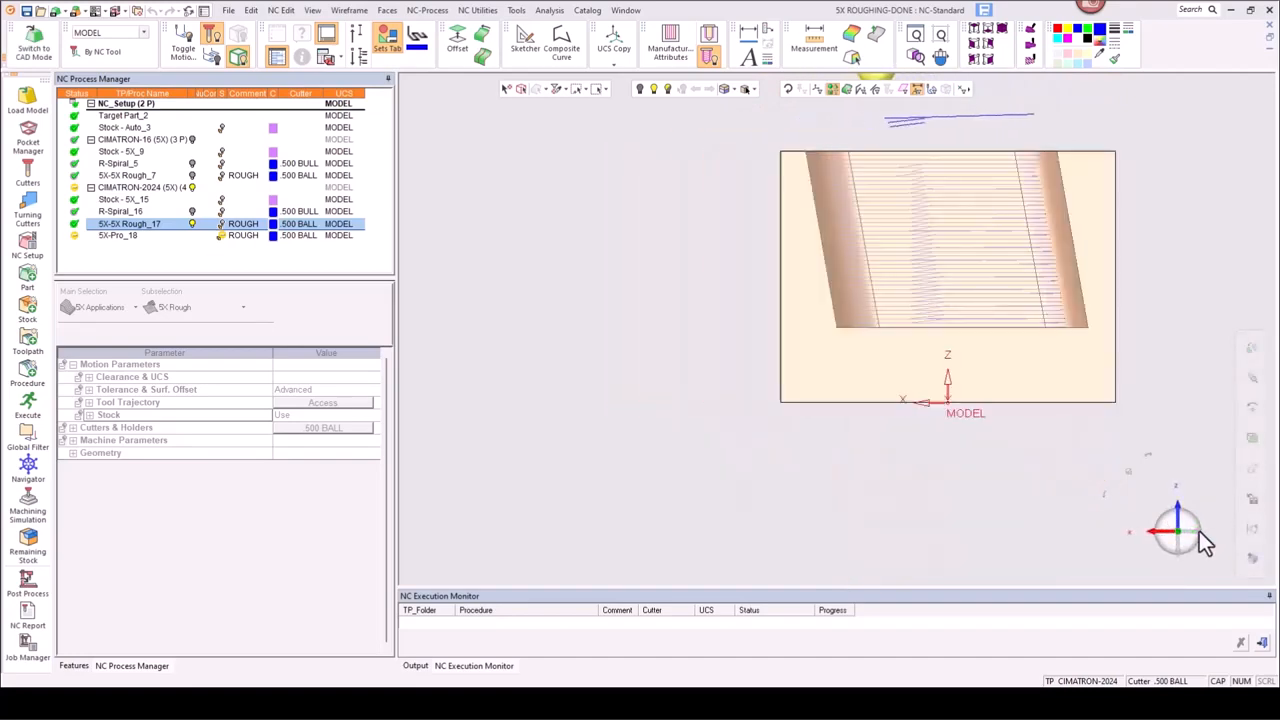
left_click(725, 90)
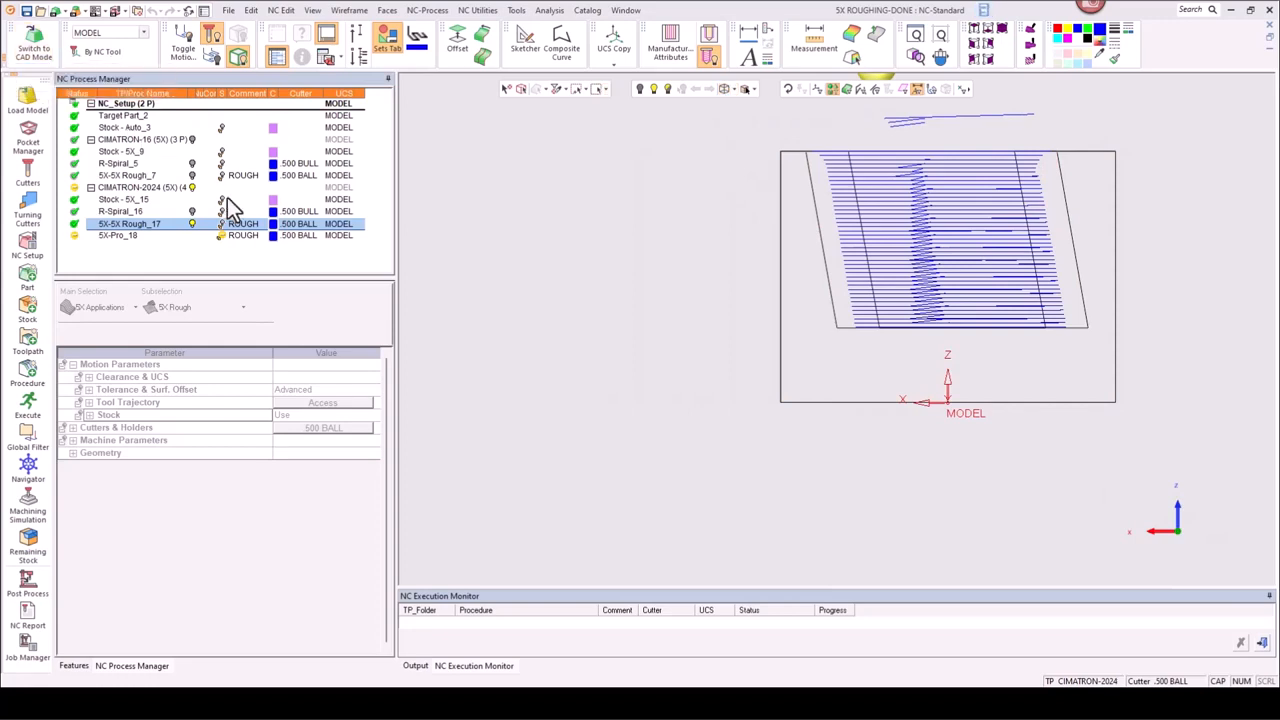
left_click(193, 224)
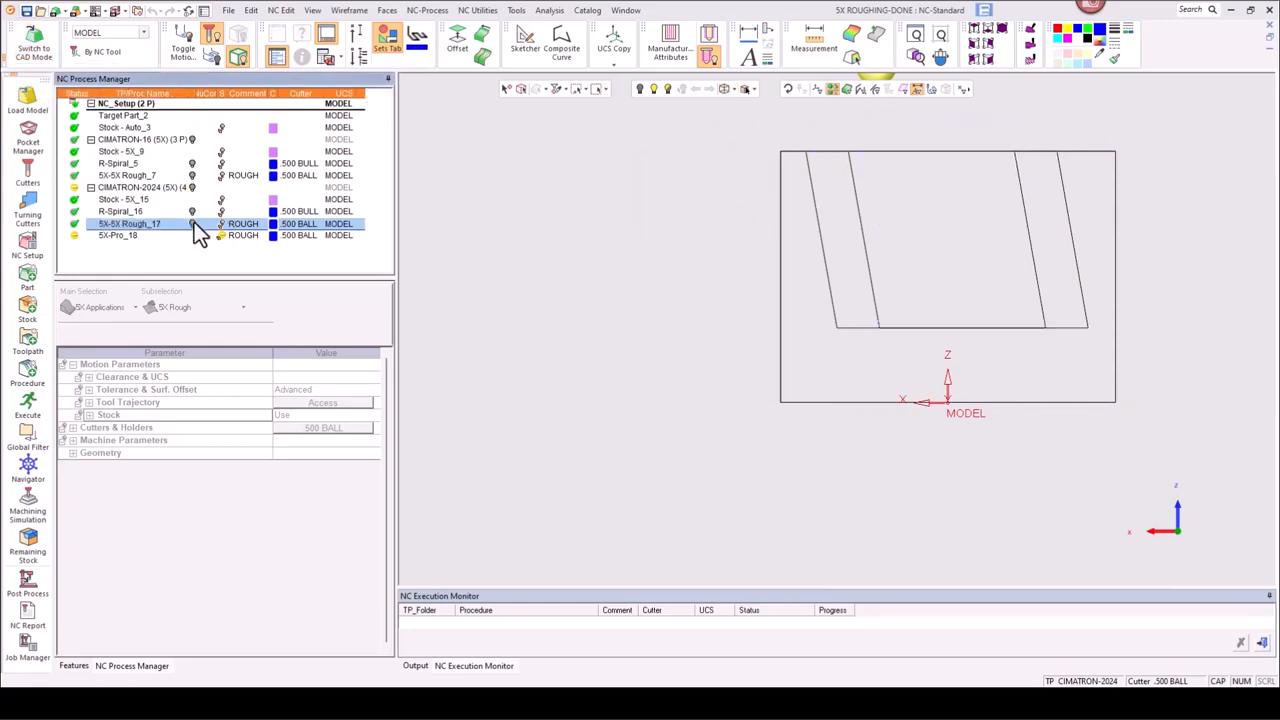
- Open the 5X-Pro_18 procedure in the CIMATRON-2024 toolpath for editing
double_click(122, 237)
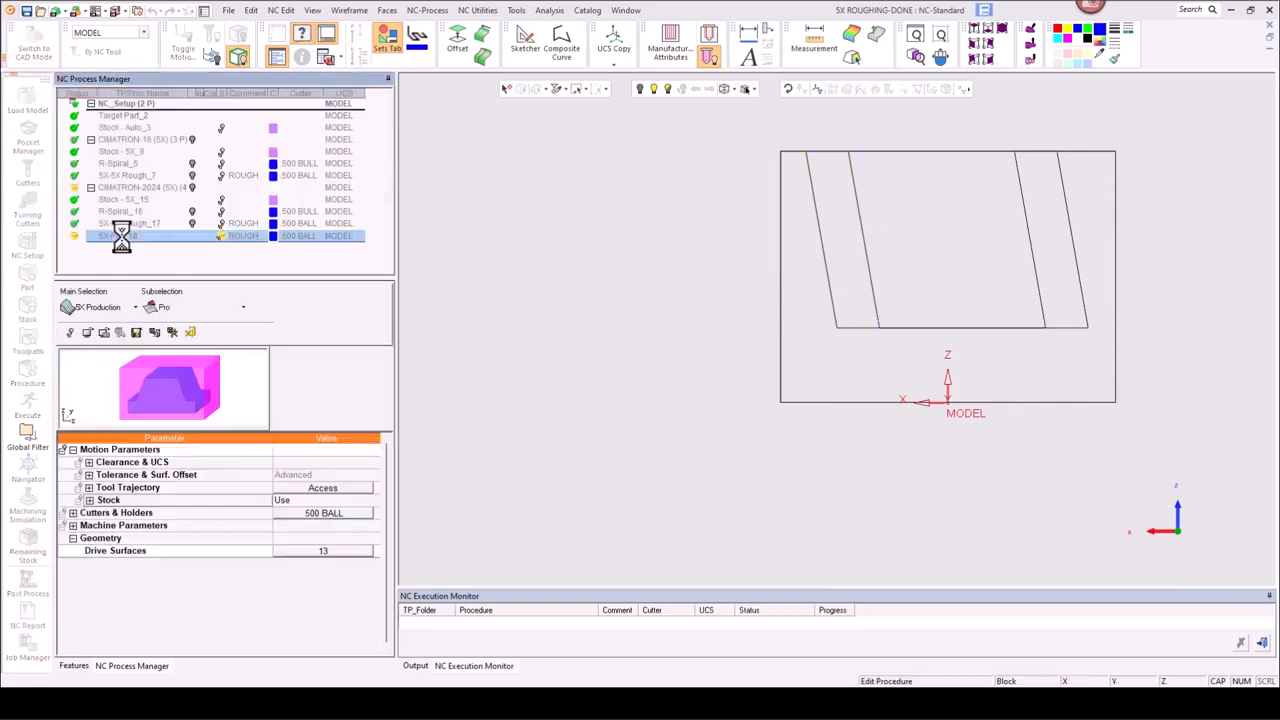